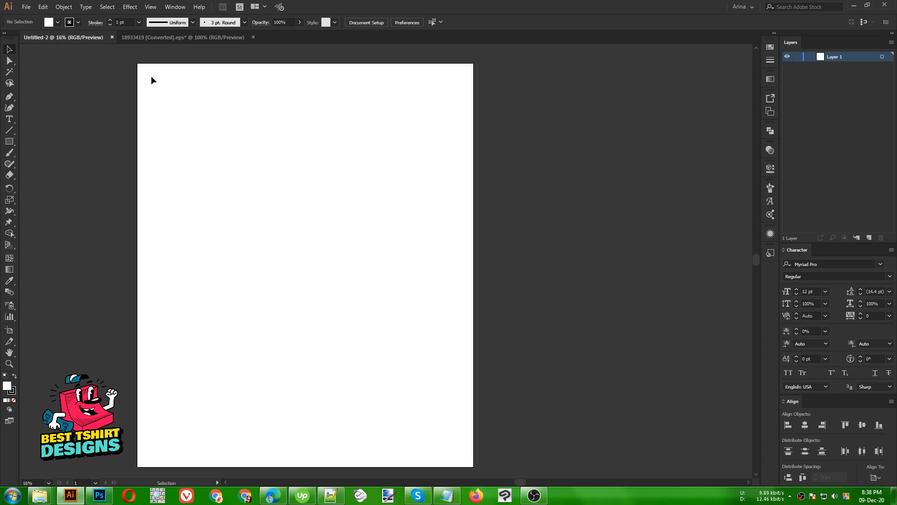
Step: Paste the seven-line Christmas quote from Notepad onto the Illustrator artboard, enlarge it to about 266 pt and move it into the artboard's left half
left_click_drag(151, 76, 460, 447)
left_click(448, 496)
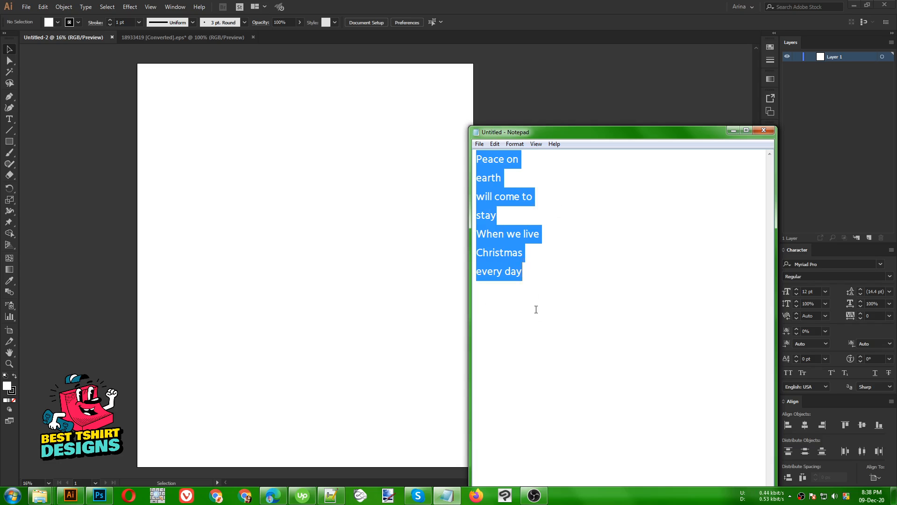
left_click(247, 207)
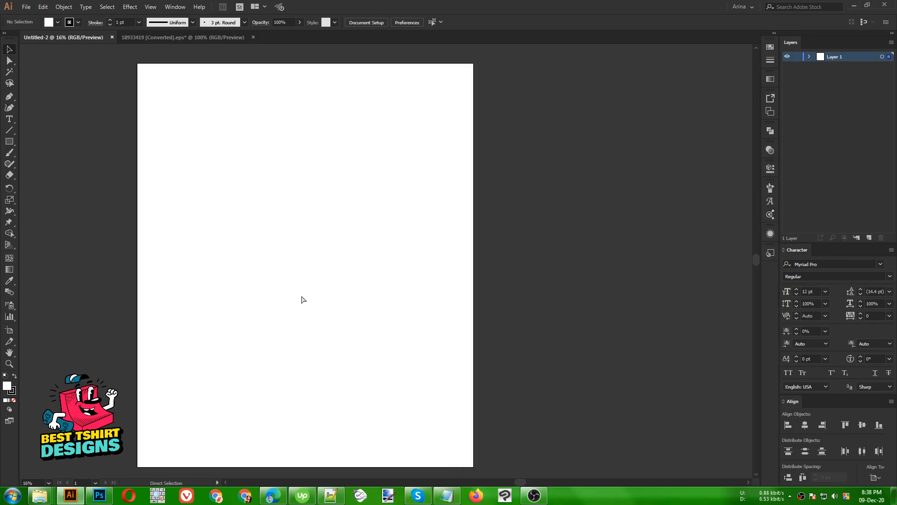
key("ctrl+v")
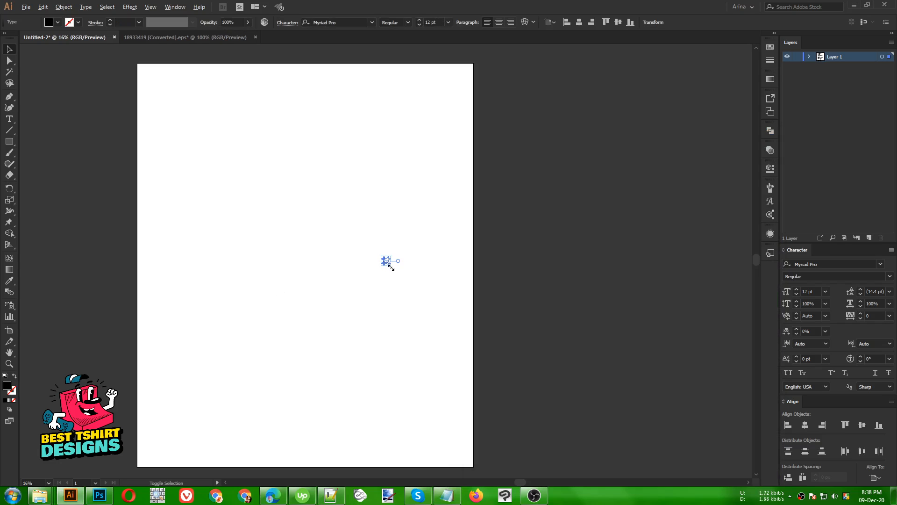
left_click_drag(390, 265, 443, 343)
left_click_drag(406, 294, 285, 287)
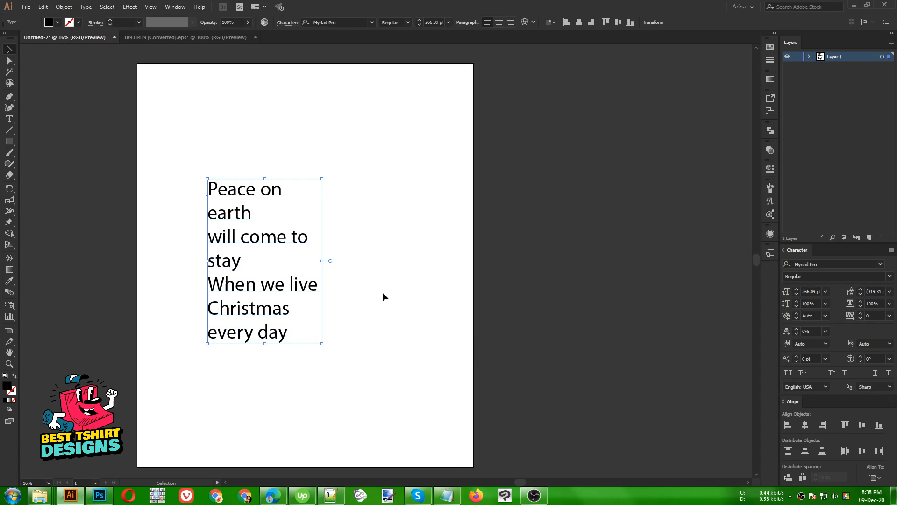
left_click_drag(178, 150, 388, 409)
left_click_drag(166, 147, 330, 404)
left_click(377, 397)
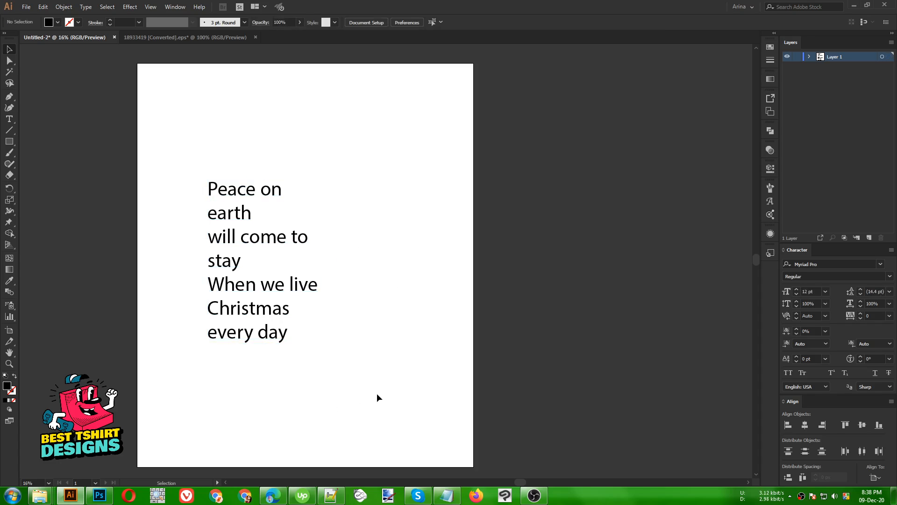
mouse_move(368, 378)
left_mouse_down()
mouse_move(181, 177)
mouse_move(173, 141)
mouse_move(360, 393)
left_mouse_up()
left_click(177, 151)
left_click_drag(176, 151, 391, 413)
left_click_drag(172, 135, 403, 423)
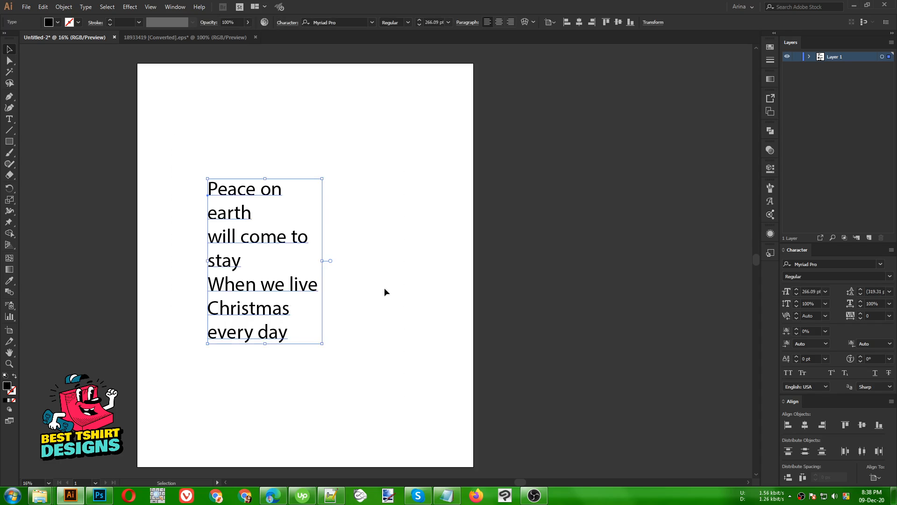
left_click_drag(162, 141, 363, 377)
left_click(394, 293)
left_click_drag(186, 153, 367, 369)
left_click(407, 234)
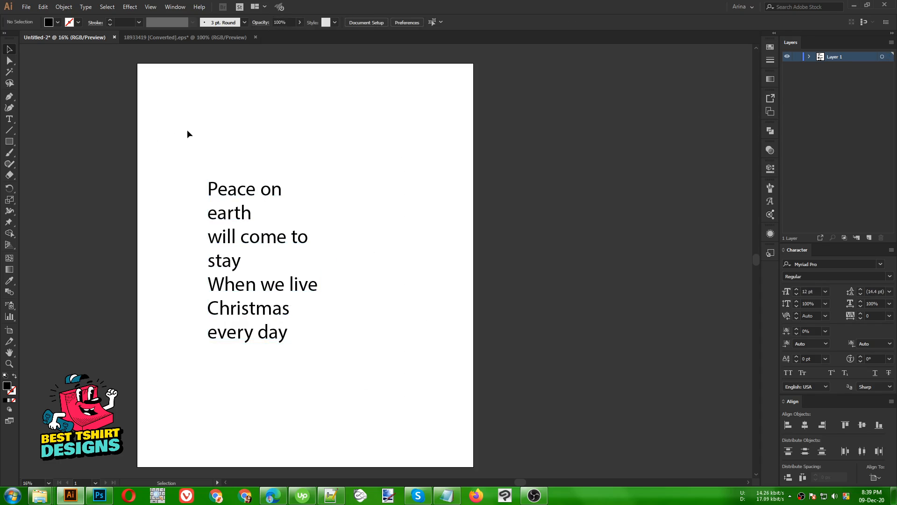
left_click_drag(188, 130, 363, 377)
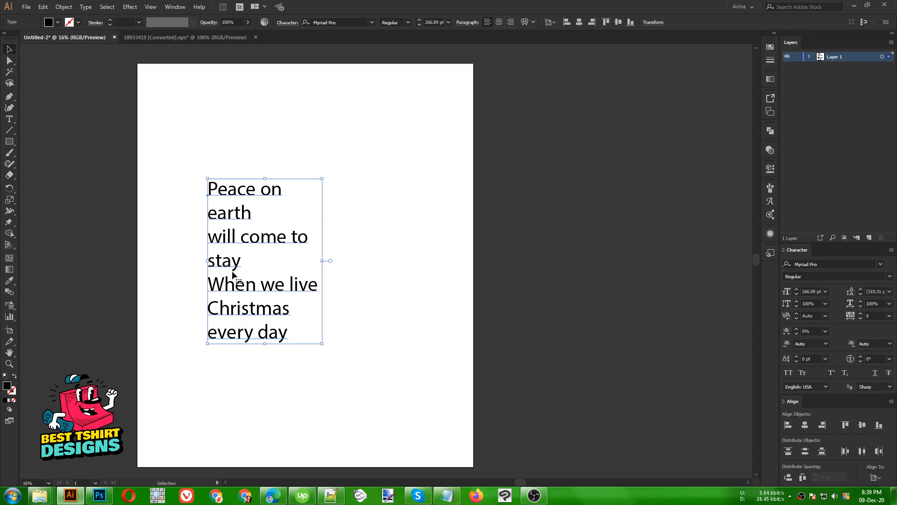
left_click(376, 311)
left_click_drag(183, 158, 406, 354)
left_click_drag(157, 158, 316, 355)
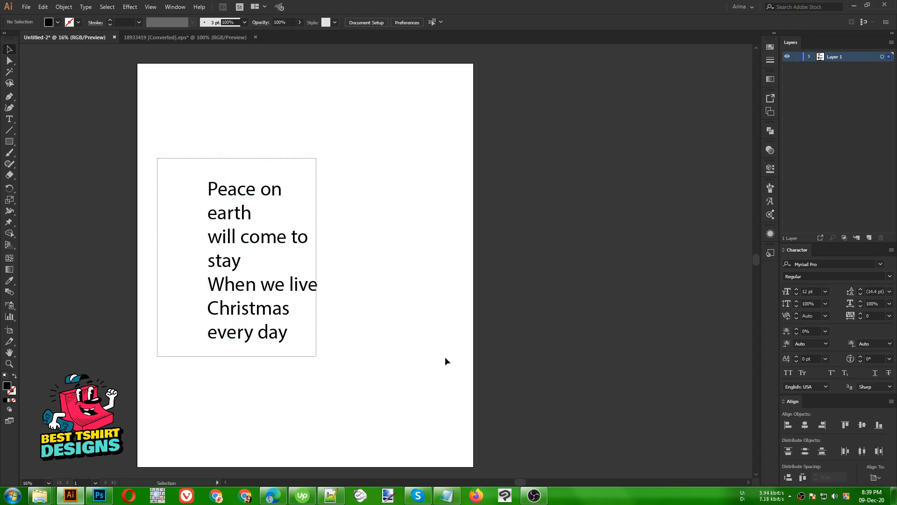
left_click(217, 82)
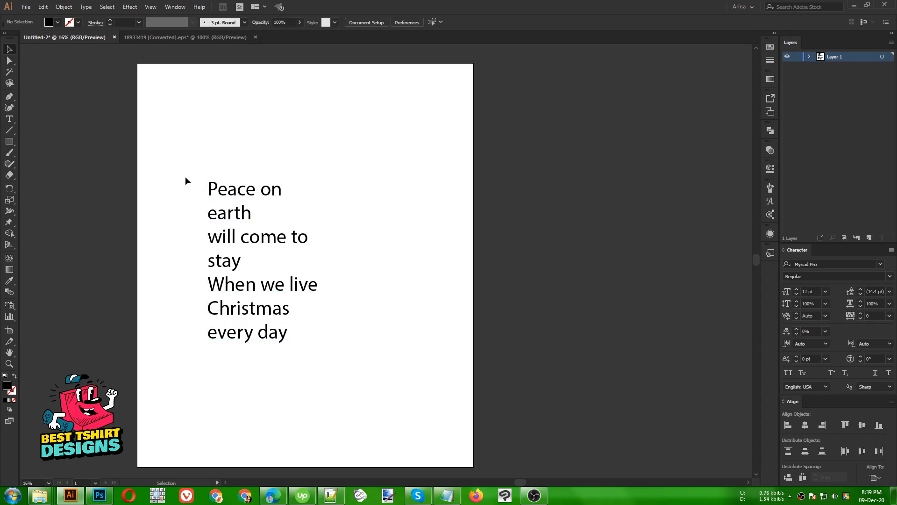
Step: Review the Christmas elements on Freepik in the browser, then examine the doodle artwork in 18933419 [Converted].eps in Illustrator
left_click(273, 495)
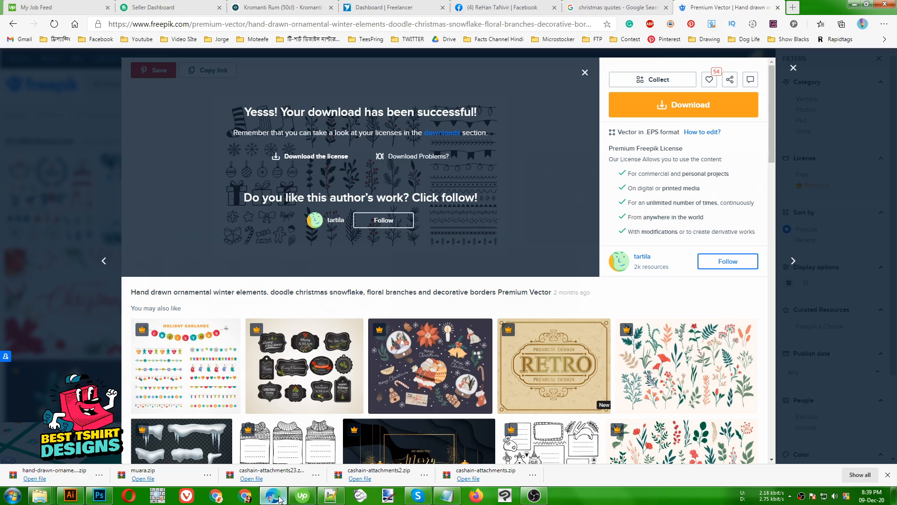
left_click(582, 75)
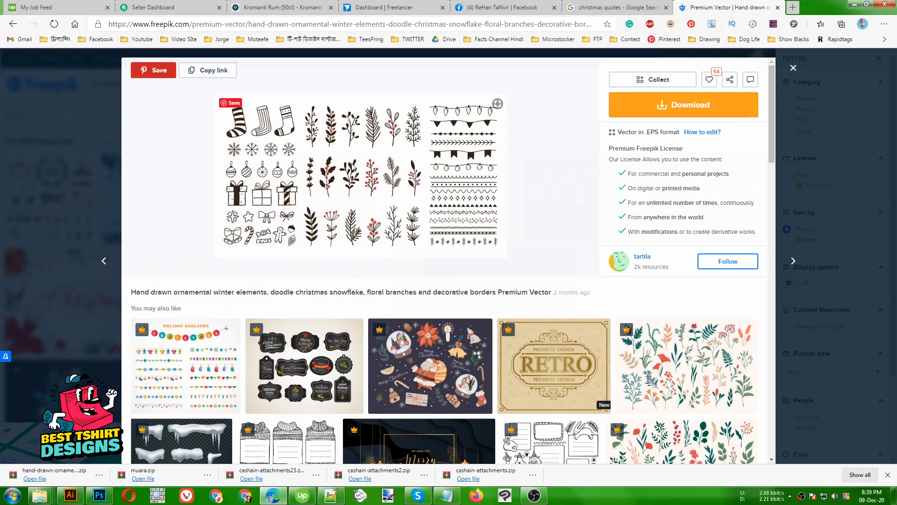
left_click(65, 213)
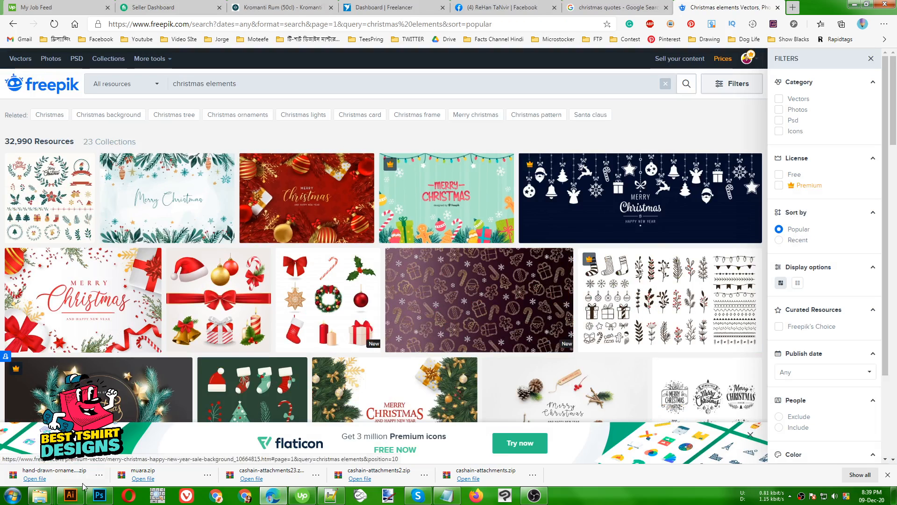
left_click(70, 495)
left_click(186, 38)
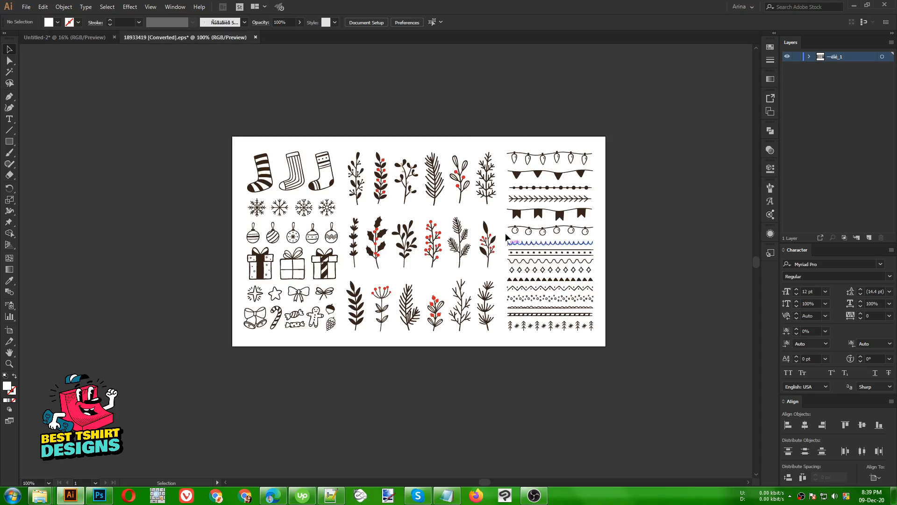
scroll(621, 261, "up", 1)
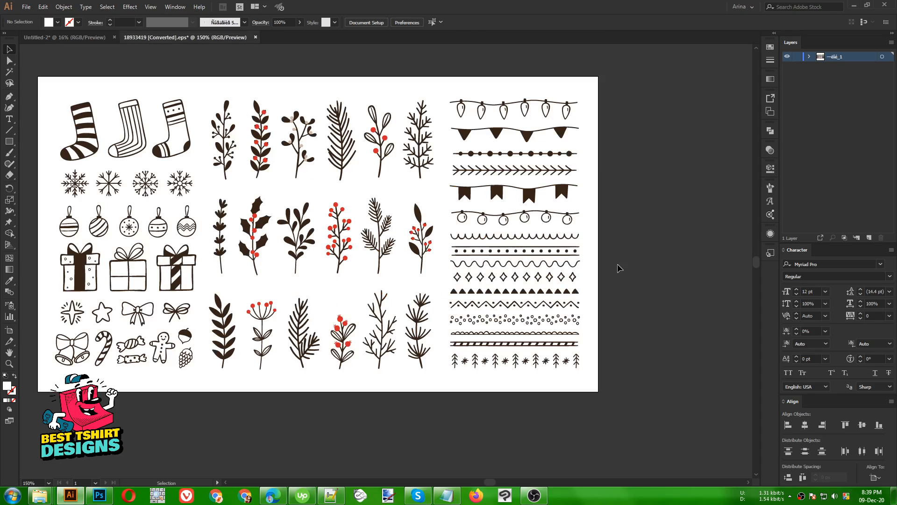
scroll(620, 267, "down", 1)
scroll(479, 304, "up", 1)
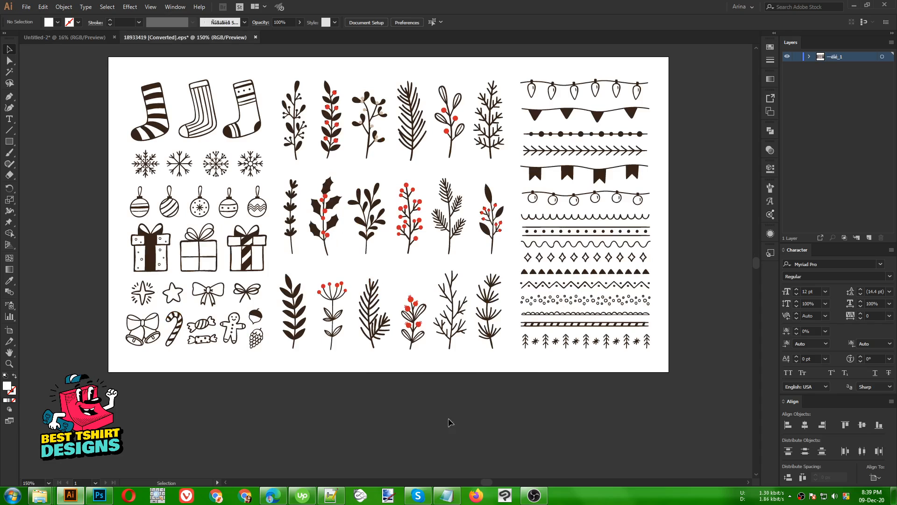
Step: In the Untitled-2 document, move the quote toward the artboard's center and run a script that splits it into separate text lines
left_click(68, 38)
left_click_drag(192, 161, 357, 395)
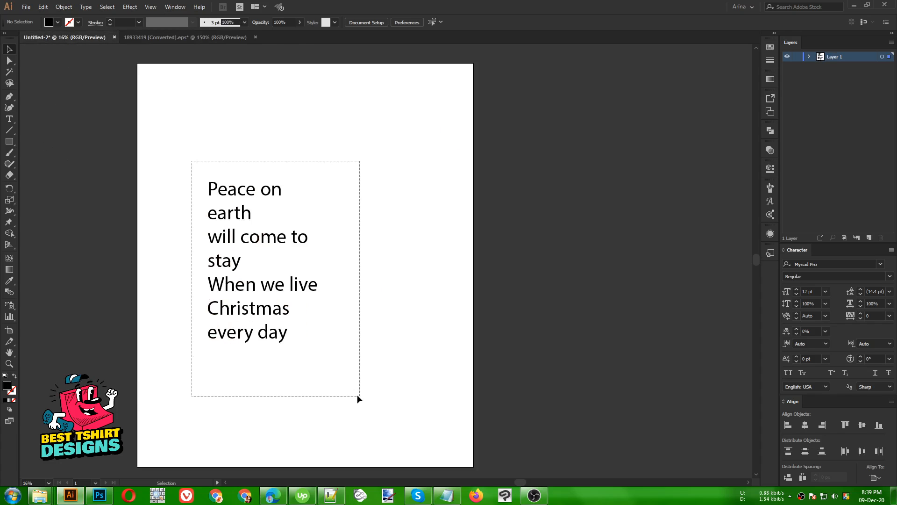
left_click_drag(253, 291, 307, 284)
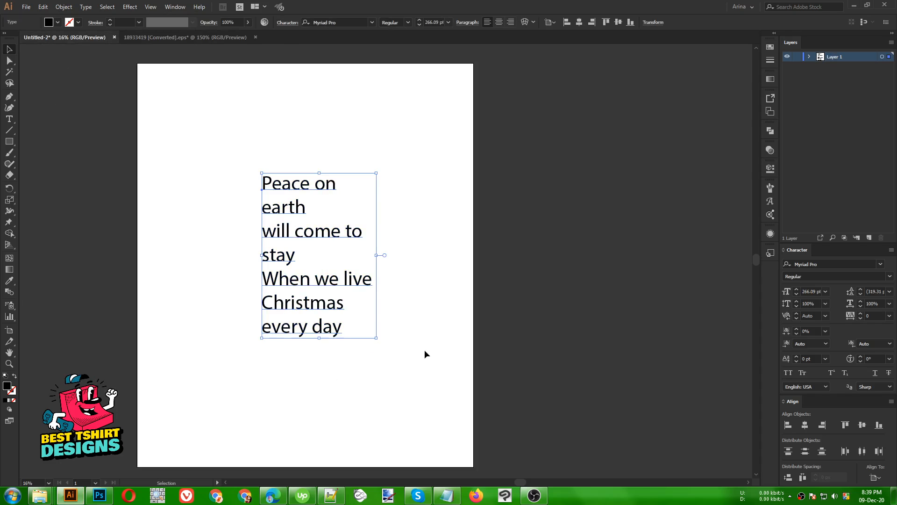
left_click_drag(212, 140, 437, 419)
left_click(27, 8)
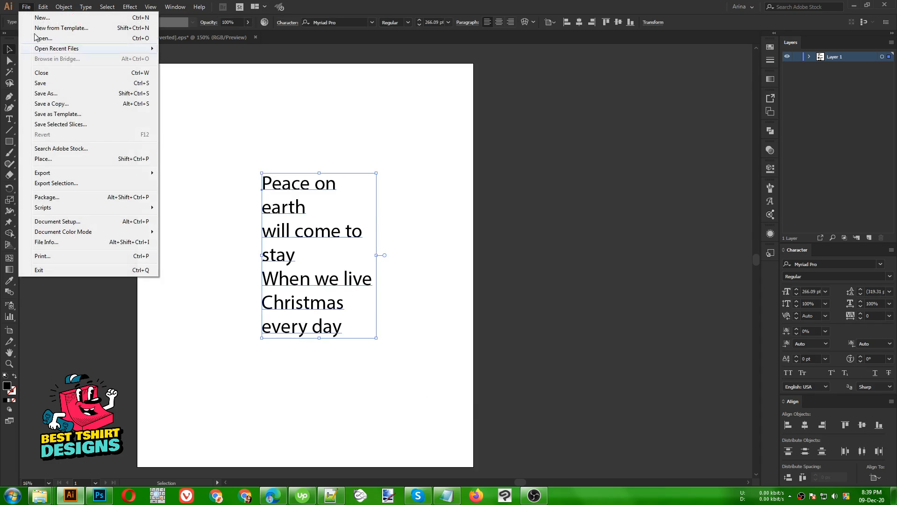
mouse_move(74, 208)
left_click(196, 219)
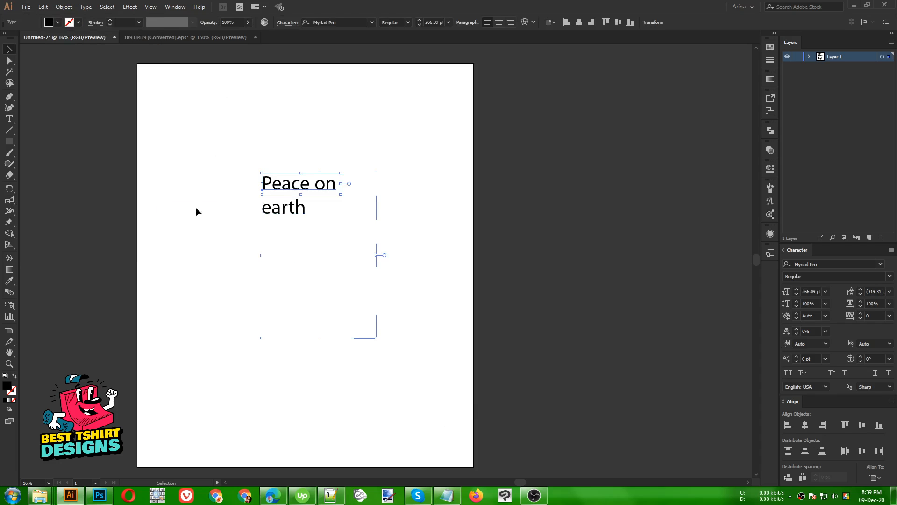
left_click_drag(226, 150, 390, 368)
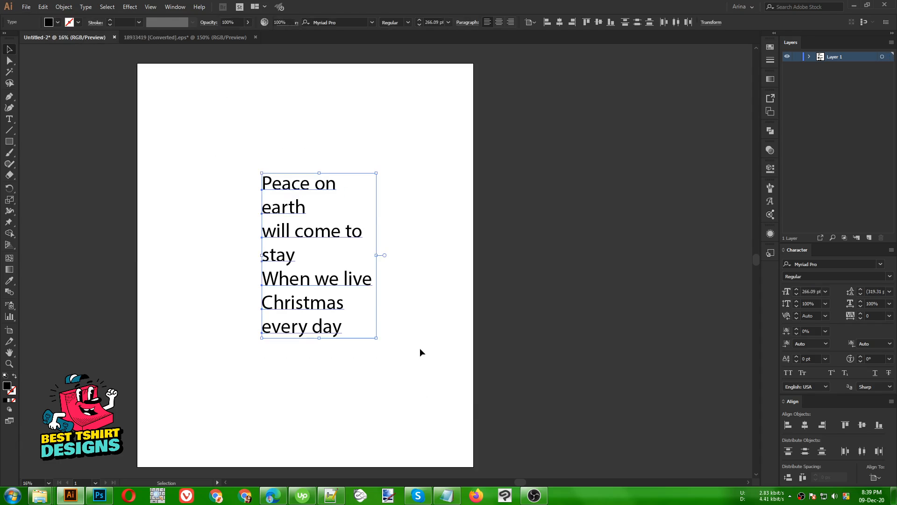
Step: Duplicate the first three quote lines onto the canvas beside the artboard and fill the copies with white
left_click(419, 348)
left_click_drag(283, 142, 602, 237)
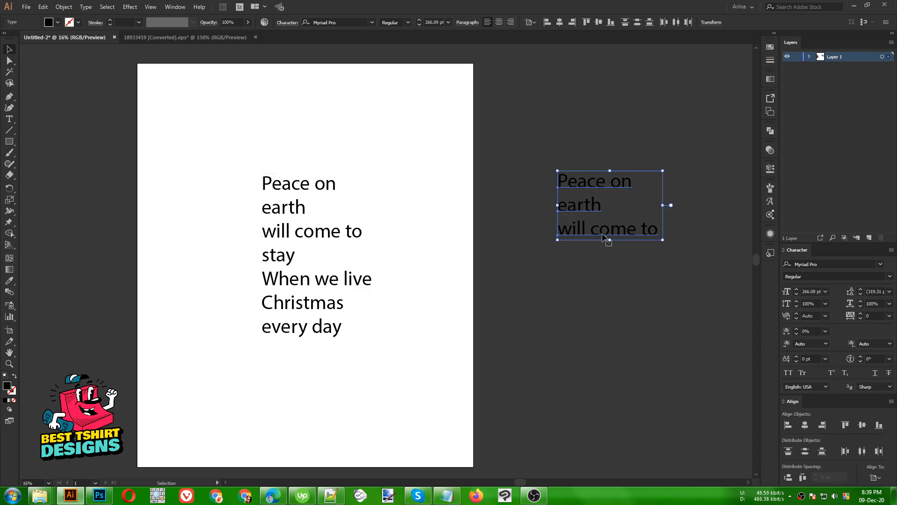
left_click(49, 23)
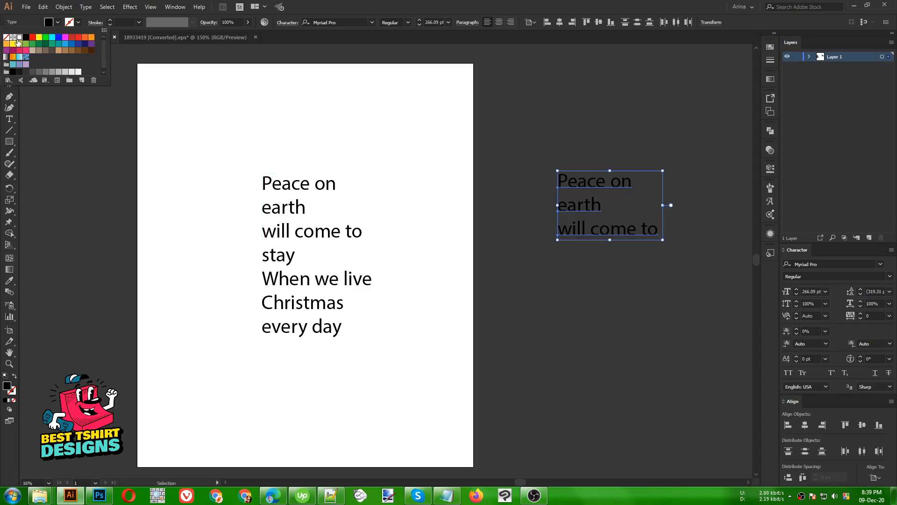
left_click(18, 40)
left_click(380, 155)
left_click(380, 157)
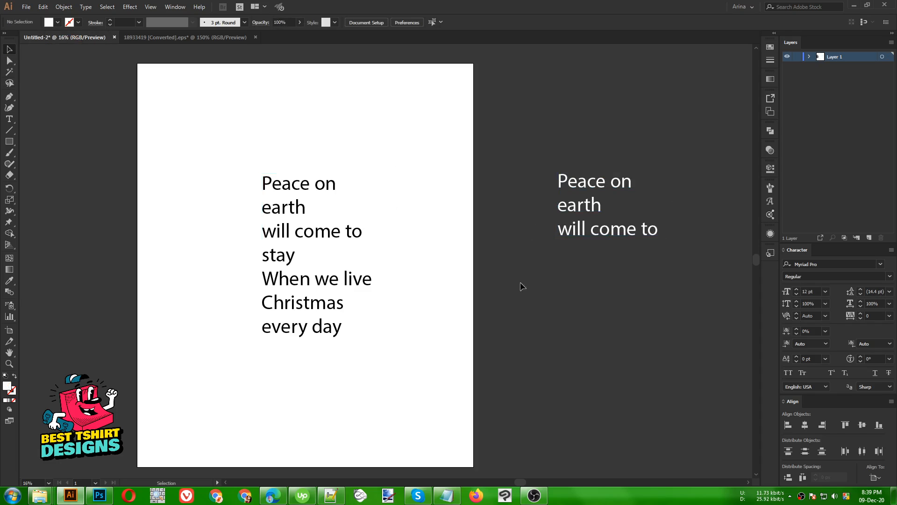
Step: Enlarge the white copy of the three quote lines slightly
left_click_drag(548, 123, 633, 299)
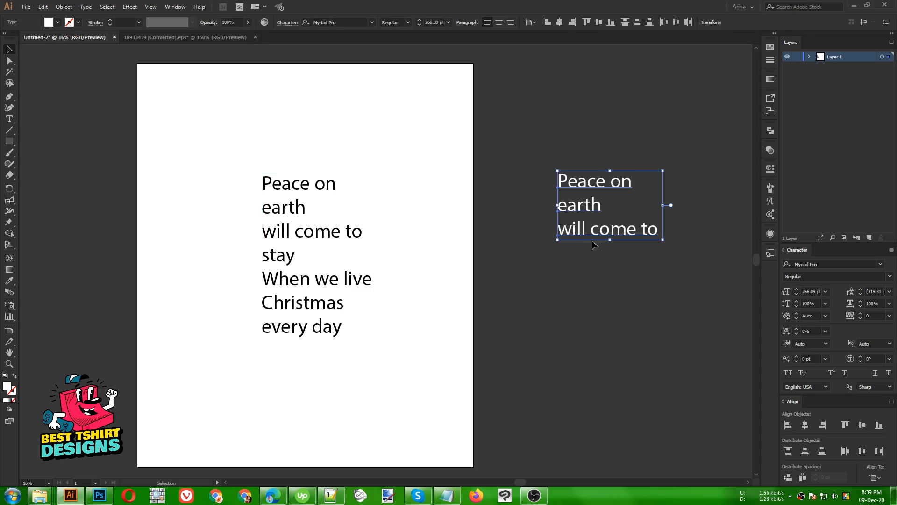
left_click_drag(608, 240, 606, 255)
left_click(519, 248)
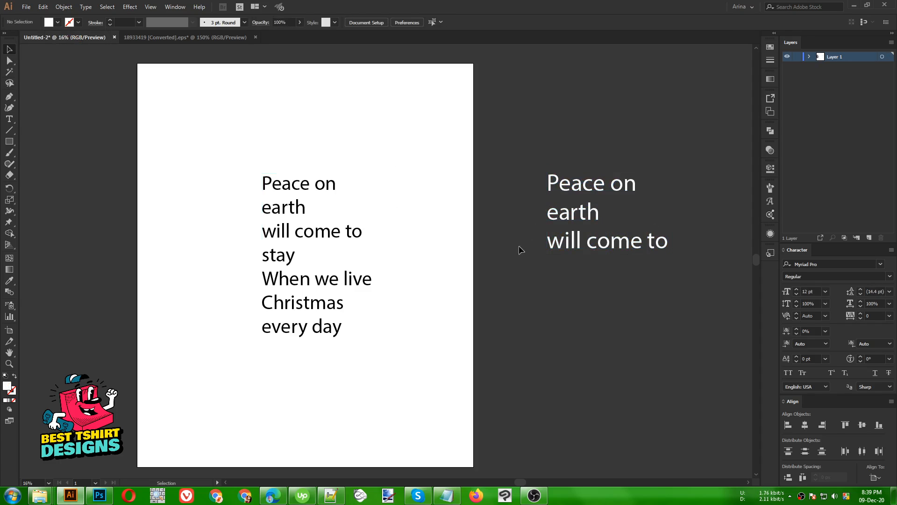
Step: Move the seven black quote lines together up and toward the artboard's right edge
scroll(260, 200, "up", 1)
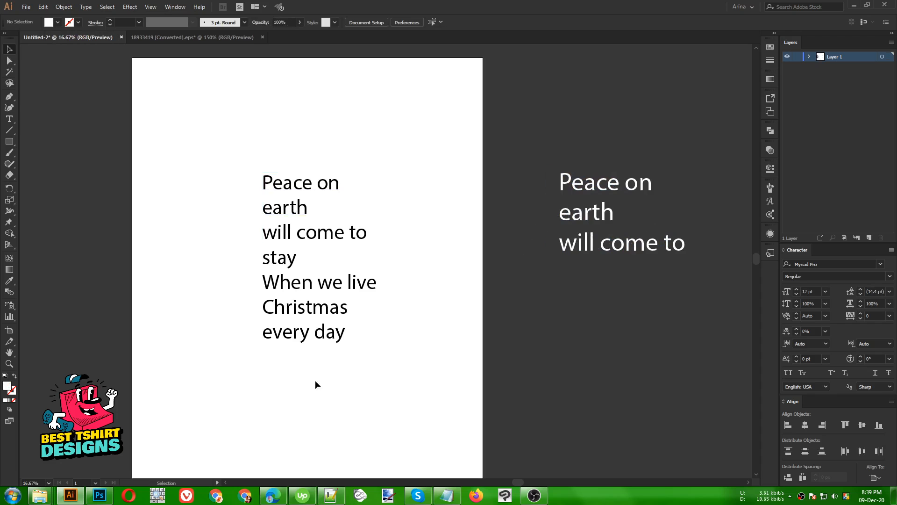
left_click_drag(239, 140, 392, 431)
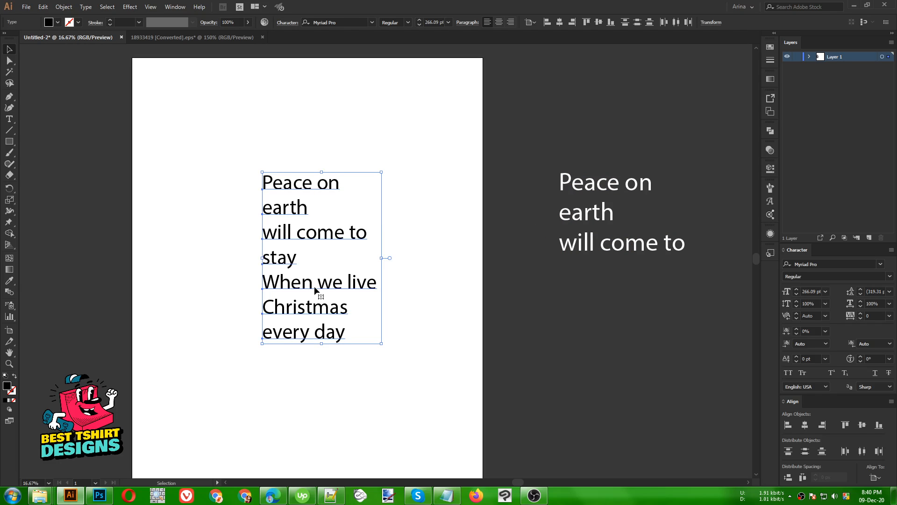
left_click_drag(316, 288, 369, 268)
left_click(289, 314)
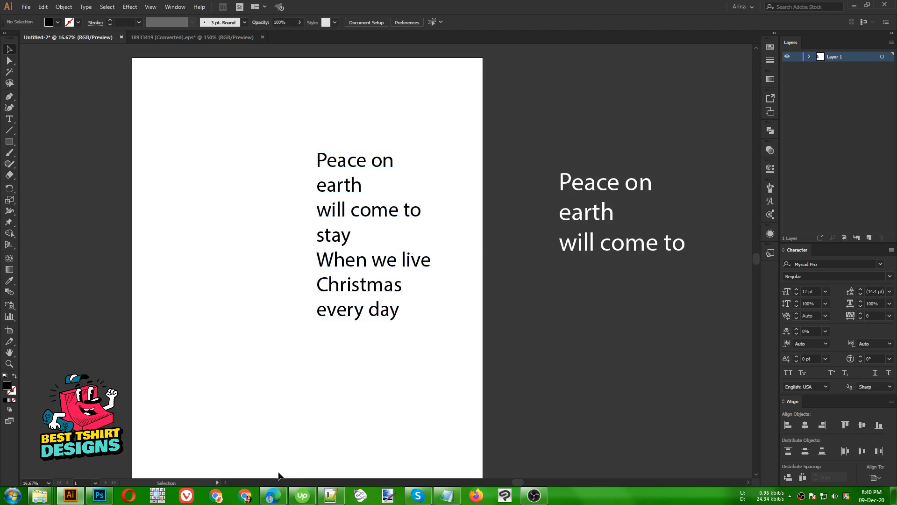
Step: Check the original quote in the browser's Google results for christmas quotes, then return to Illustrator
left_click(277, 481)
left_click(275, 493)
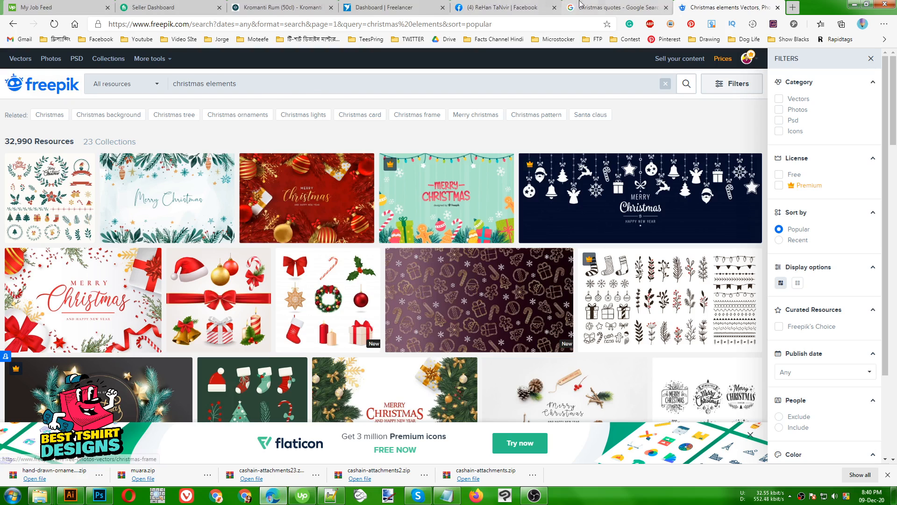
left_click(617, 7)
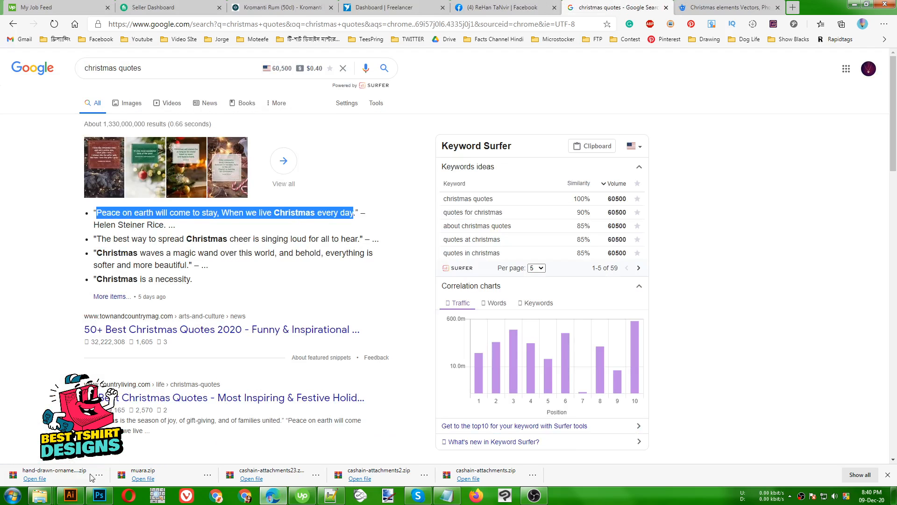
left_click(71, 495)
Step: Move the seven black quote lines together back toward the horizontal middle of the artboard
left_click_drag(457, 326, 164, 317)
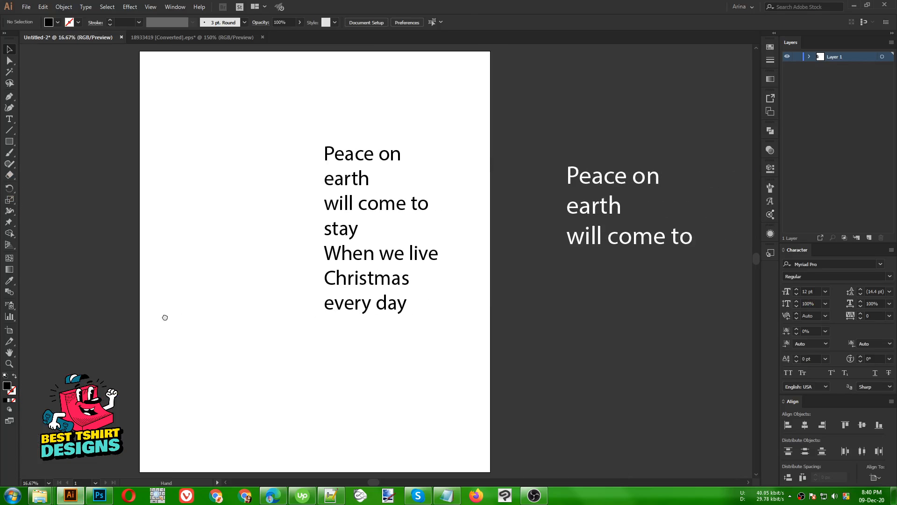
left_click_drag(252, 102, 412, 332)
left_click_drag(392, 285, 315, 286)
left_click(318, 363)
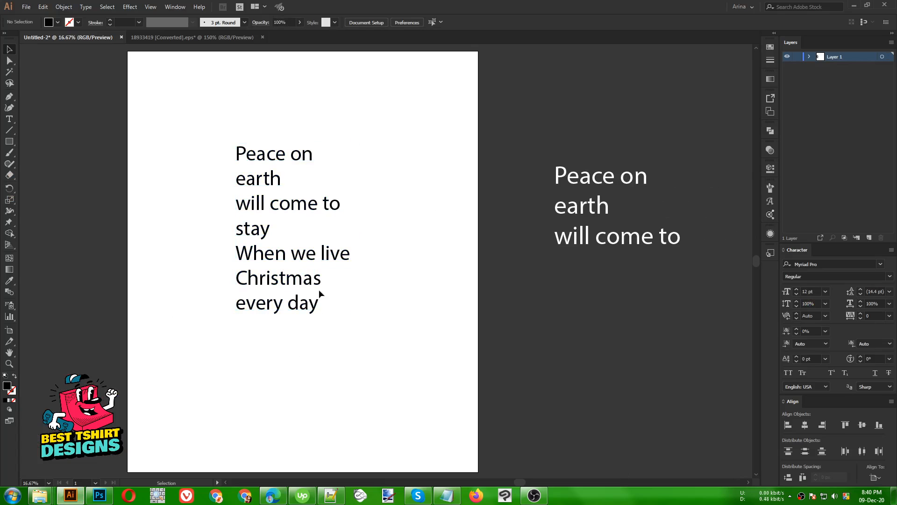
Step: Move the seven black quote lines together to the lower-left area of the artboard
left_click(294, 285)
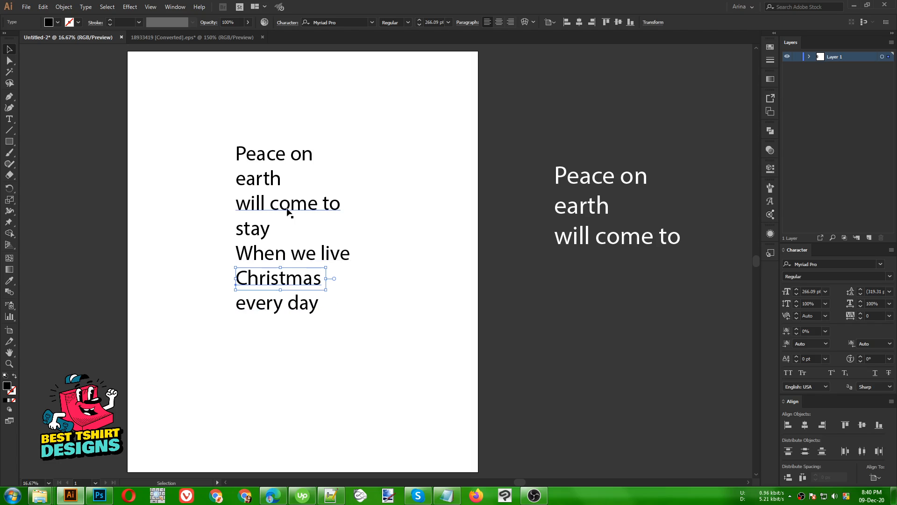
left_click(243, 233)
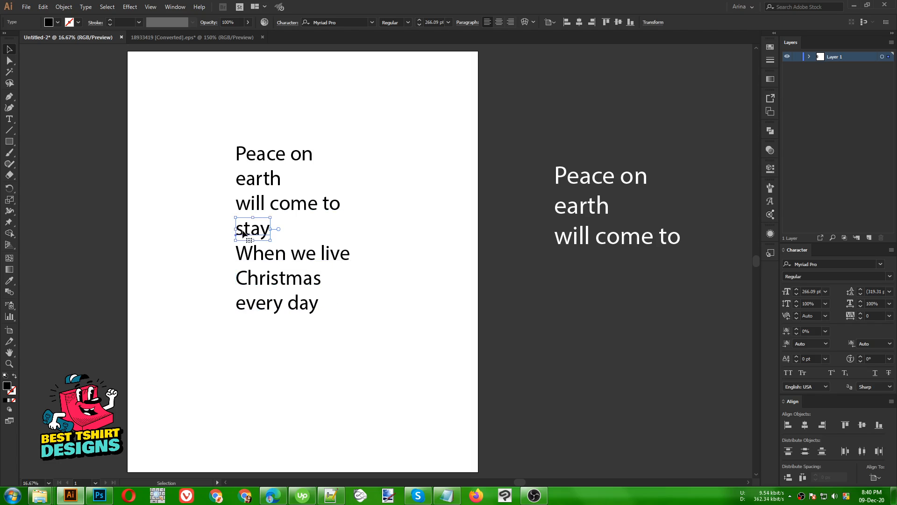
left_click(276, 177)
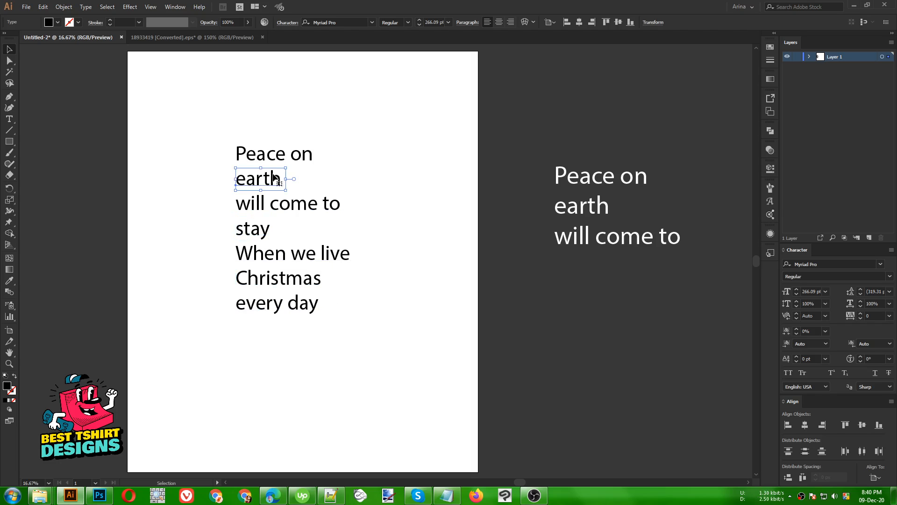
left_click(255, 233, "shift")
left_click_drag(186, 114, 355, 342)
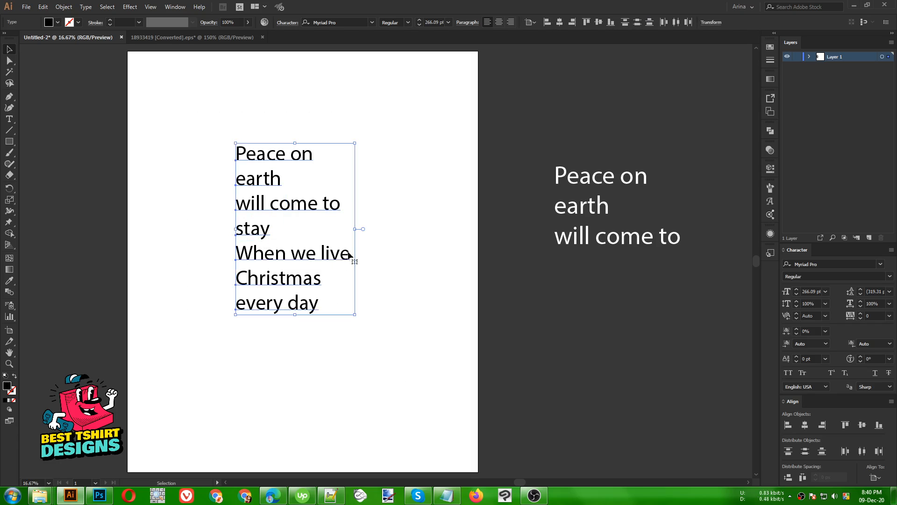
left_click(413, 266)
left_click_drag(245, 125, 196, 340)
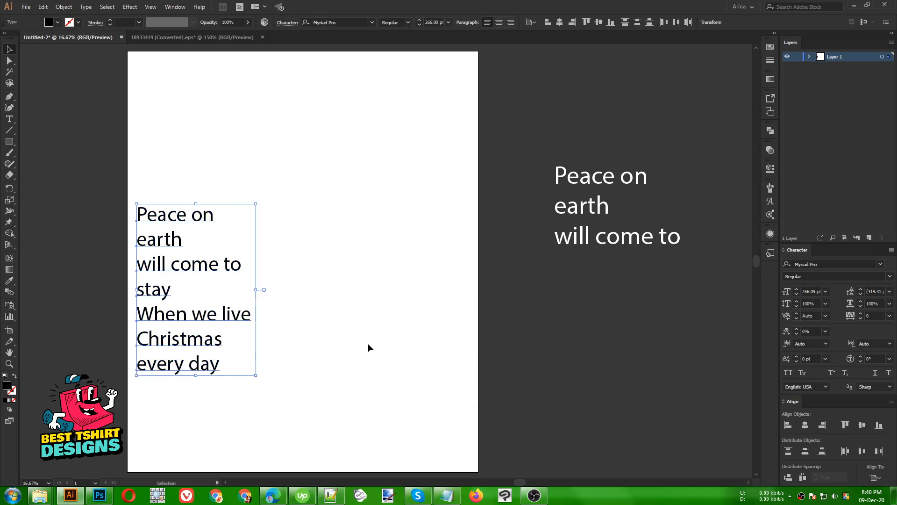
Step: Move "Peace on" to the artboard's open upper-right area and place "earth" roughly centred beneath it
left_click(369, 347)
left_click_drag(175, 219, 341, 172)
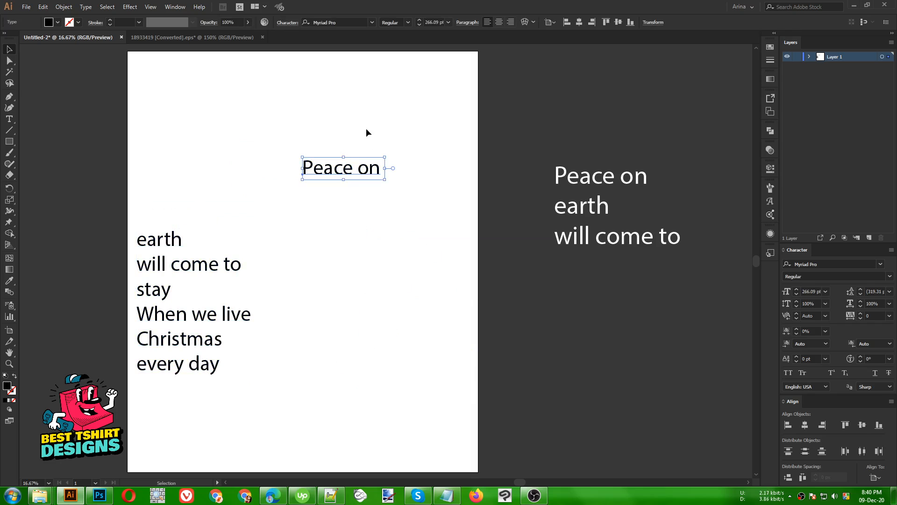
left_click_drag(275, 142, 453, 211)
left_click_drag(162, 241, 342, 194)
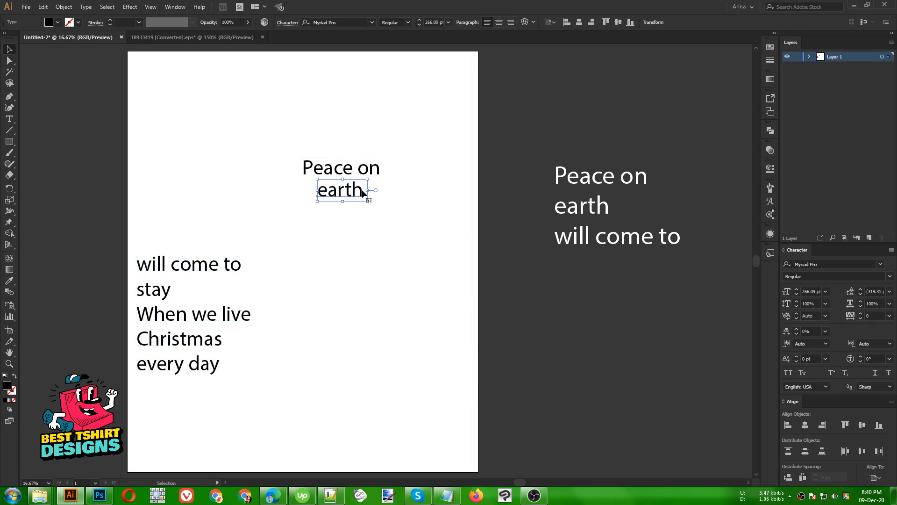
Step: Format "Peace on" in Kidstay Regular with -60 tracking and all caps
left_click(361, 170)
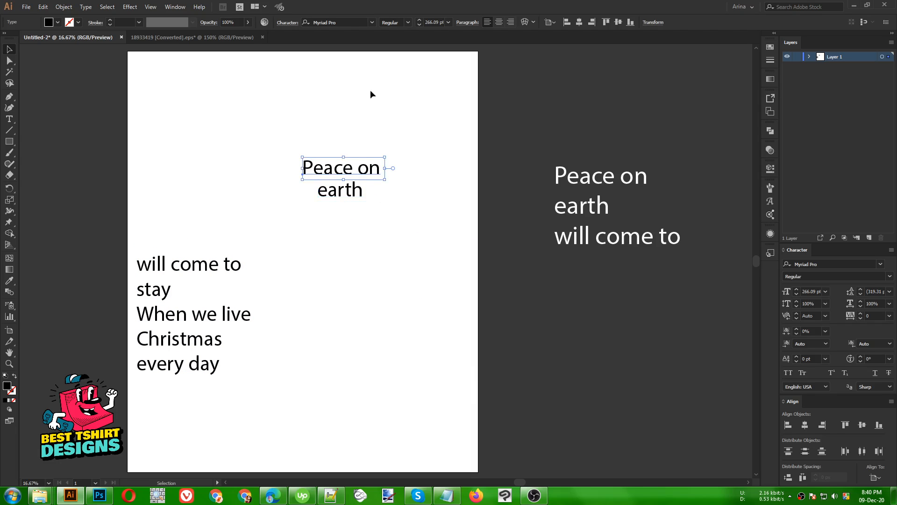
left_click(345, 21)
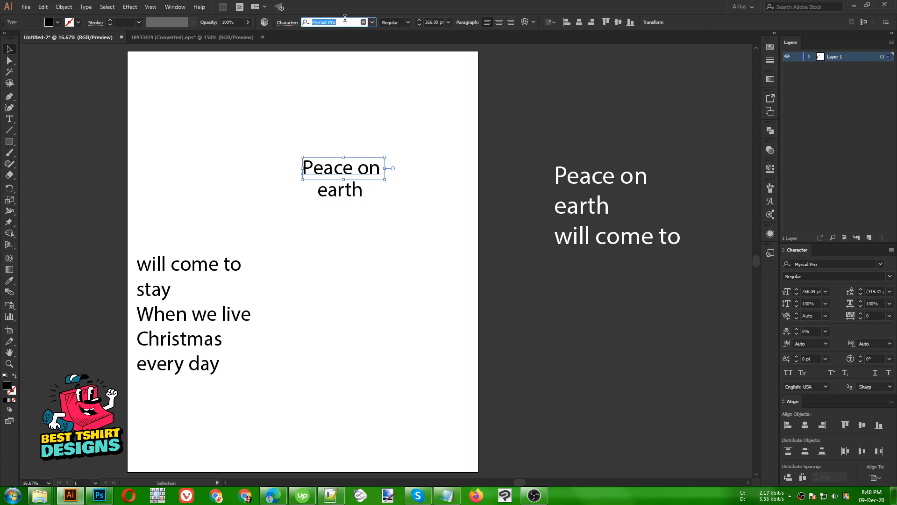
type("kid")
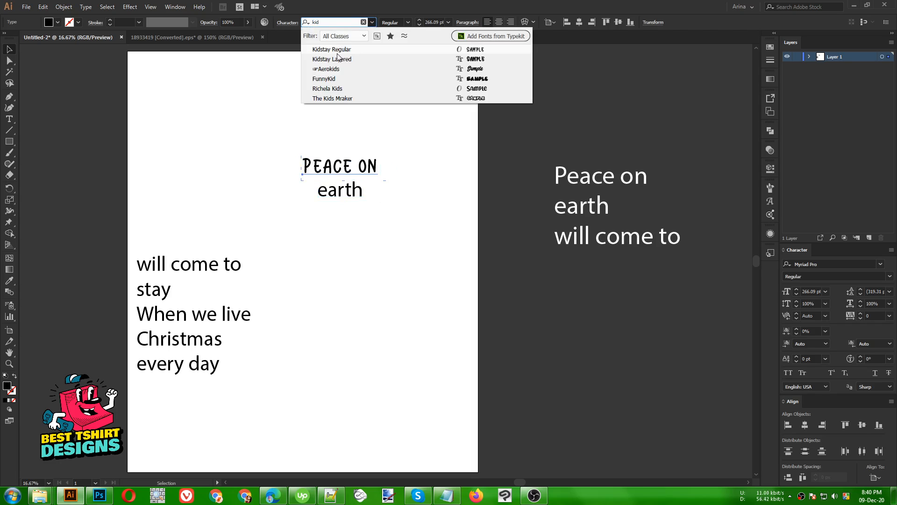
left_click(337, 53)
key("ctrl+plus")
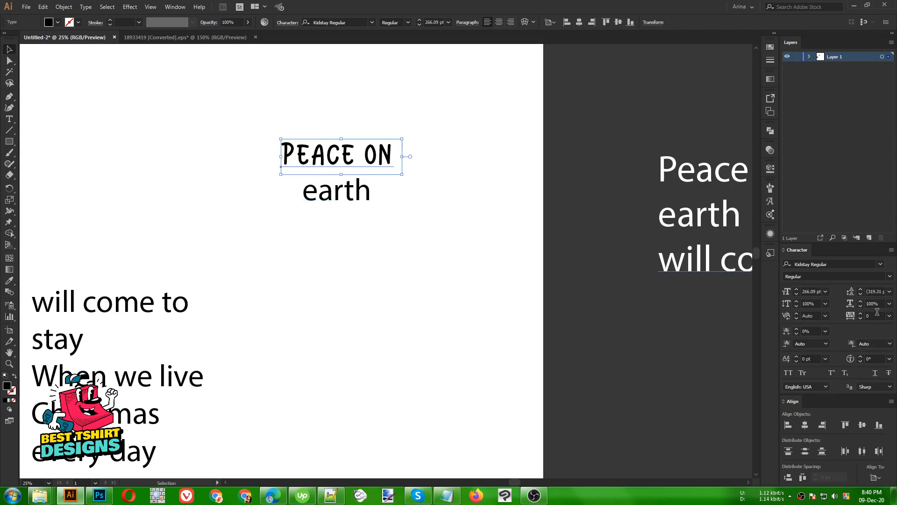
scroll(877, 312, "down", 1)
scroll(877, 312, "down", 5)
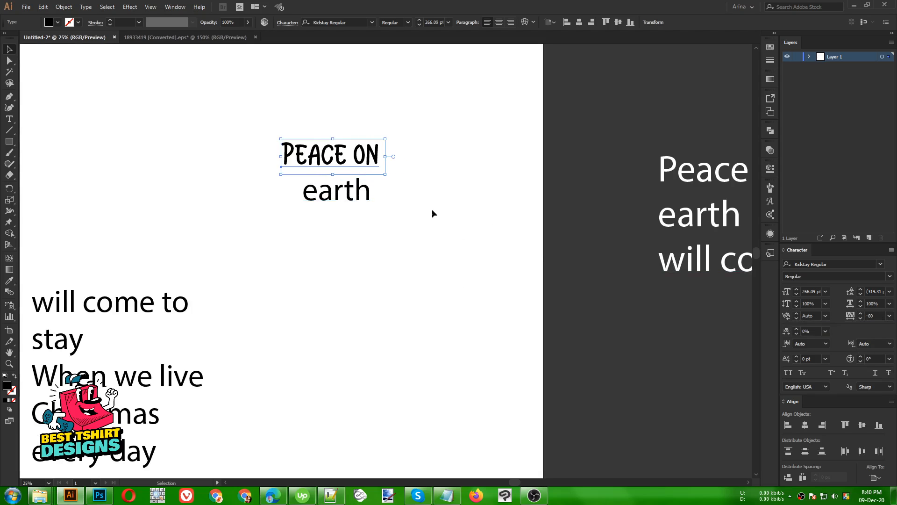
left_click(789, 373)
left_click(361, 210)
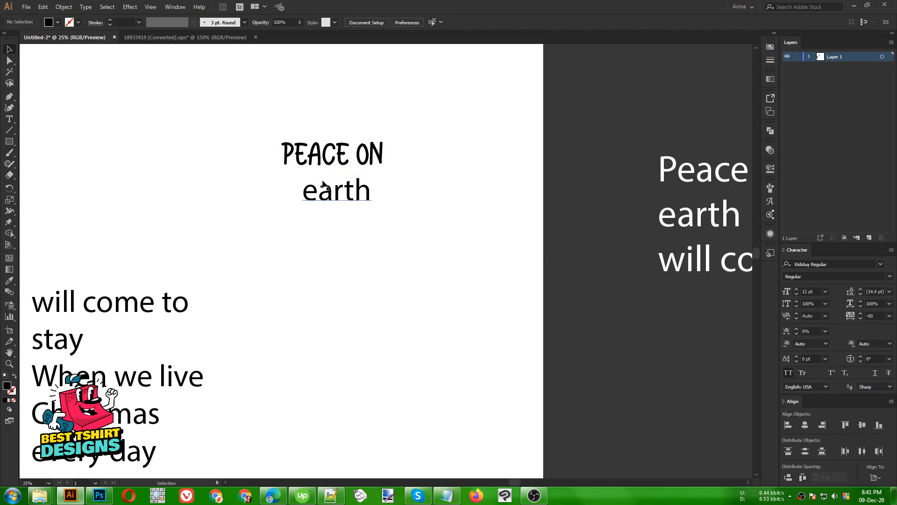
Step: Capitalise the first letter of the word "earth" under "PEACE ON"
double_click(317, 196)
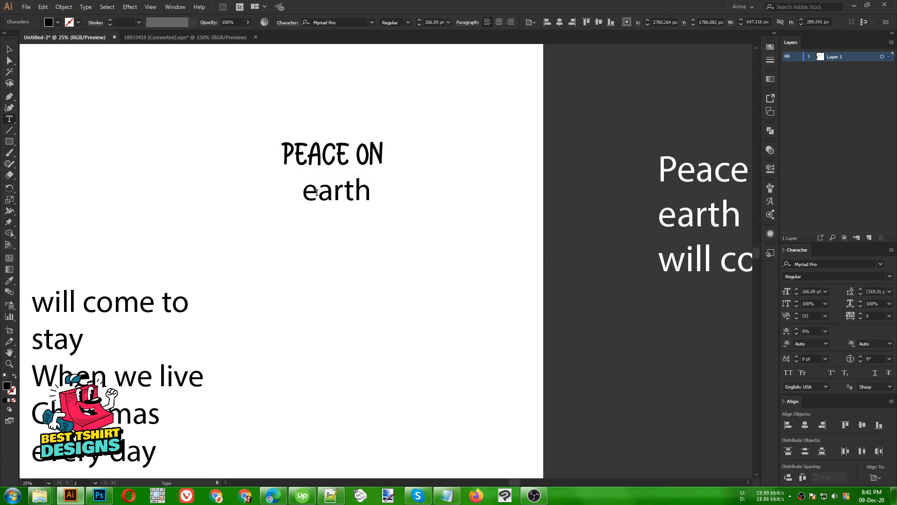
key("BackSpace")
type("E")
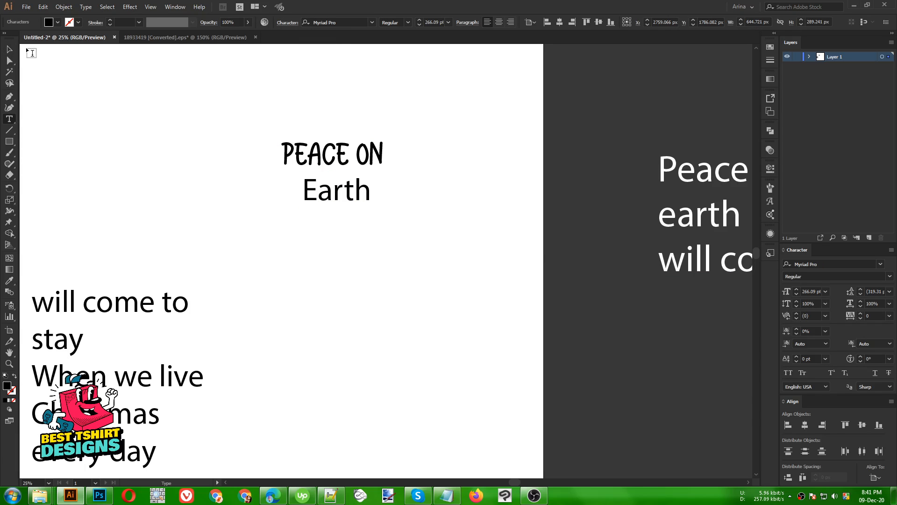
left_click(8, 49)
Step: Set "Earth" in the Muthiara -Demo Version- font and enlarge it to about 447 pt beneath "PEACE ON"
left_click(346, 21)
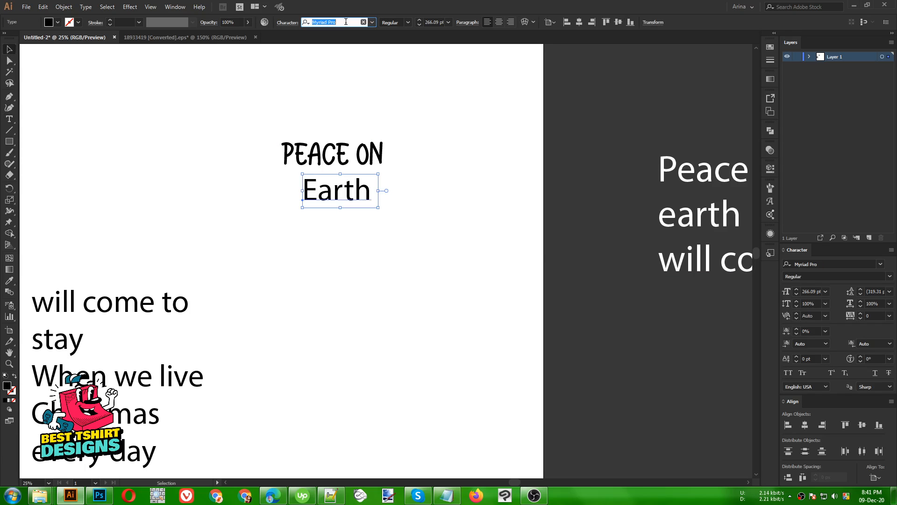
type("mut")
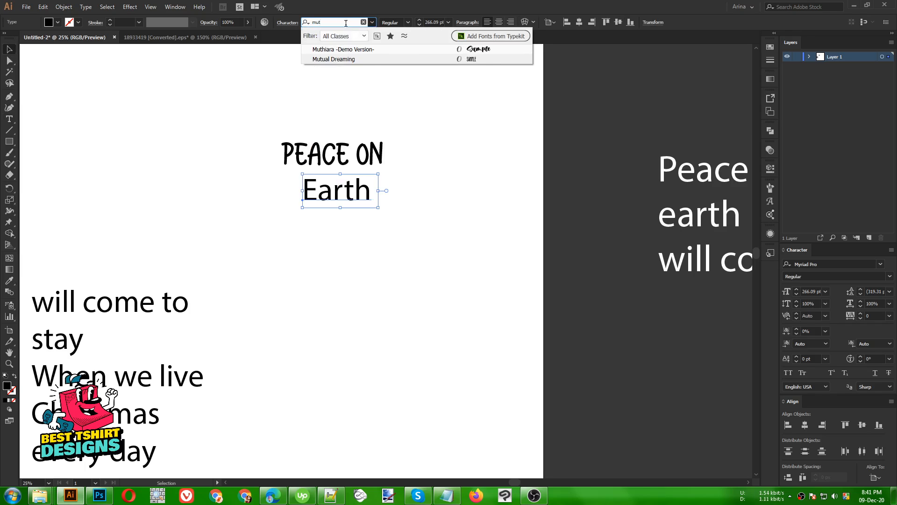
left_click(340, 50)
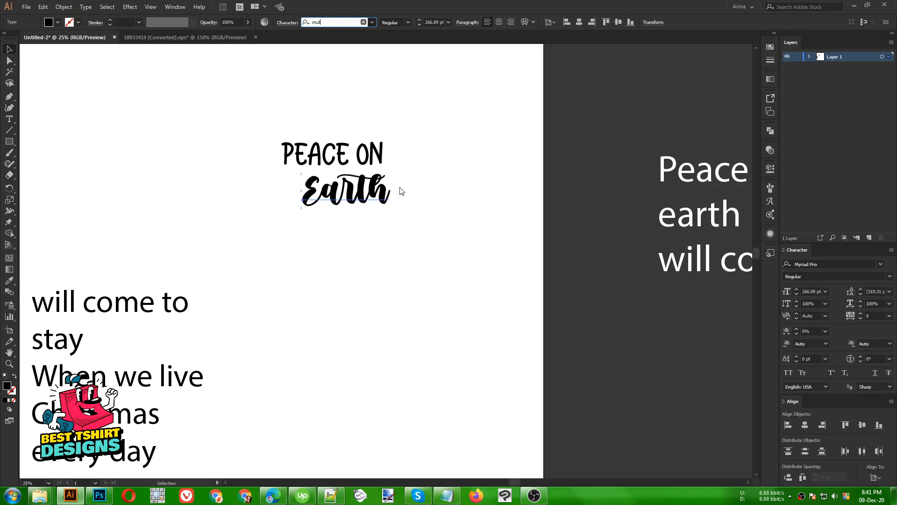
left_click_drag(395, 191, 425, 205)
left_click_drag(359, 184, 351, 191)
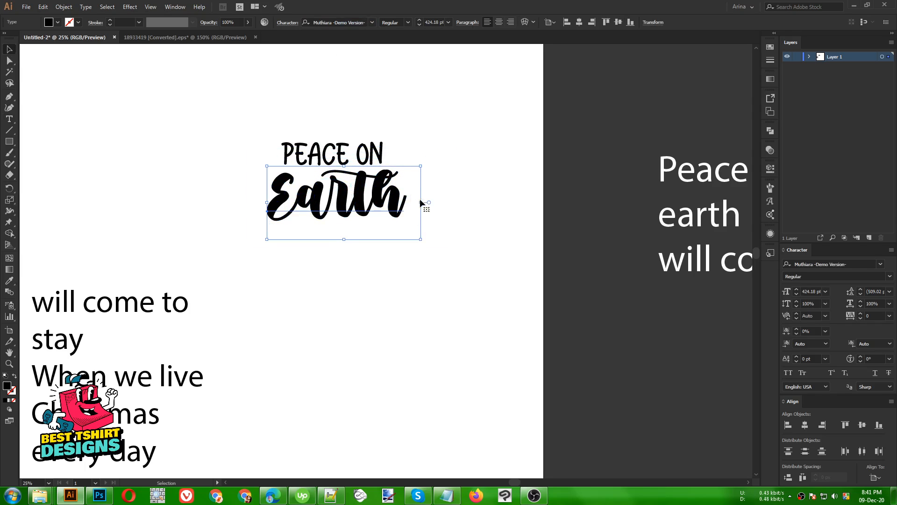
left_click_drag(420, 203, 425, 202)
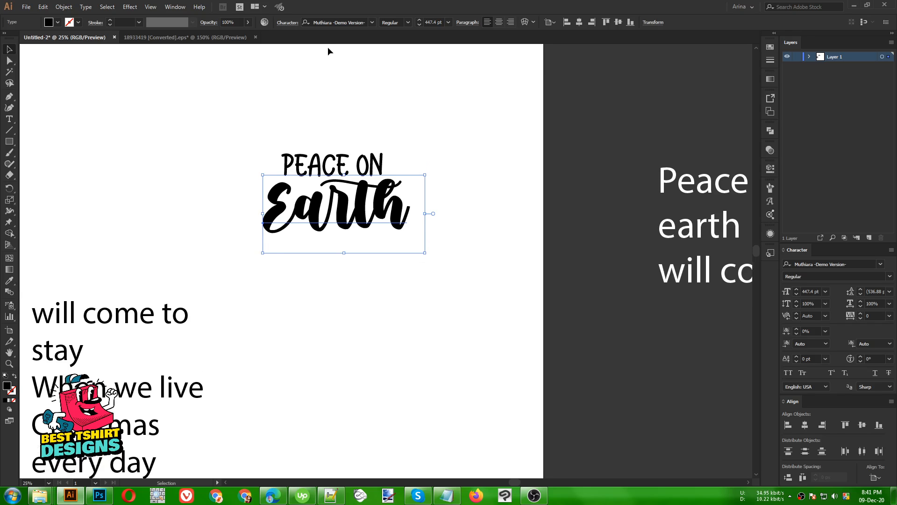
Step: Try the Baby Angelo Regular font on "Earth" and adjust its placement under "PEACE ON"
scroll(327, 47, "up", 1)
left_click(344, 21)
type("baby")
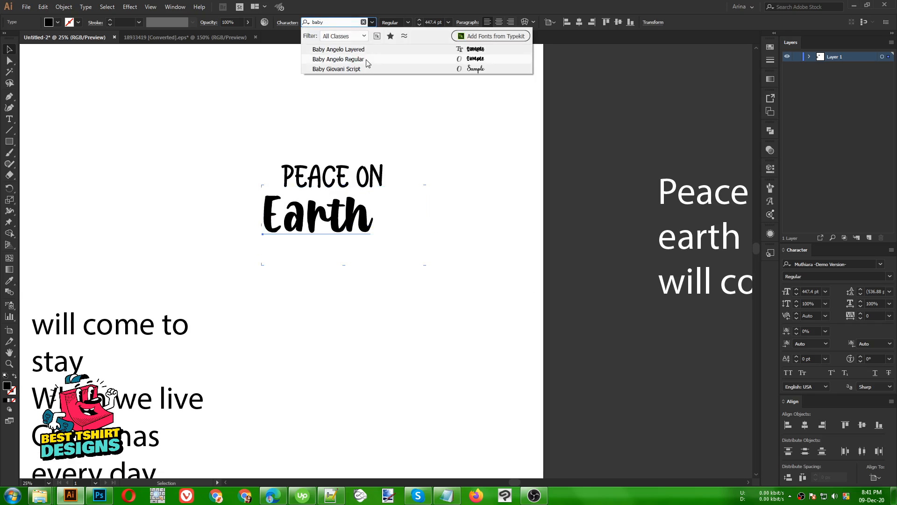
left_click(368, 63)
left_click(354, 220)
left_click_drag(363, 219, 416, 216)
key("ctrl+z")
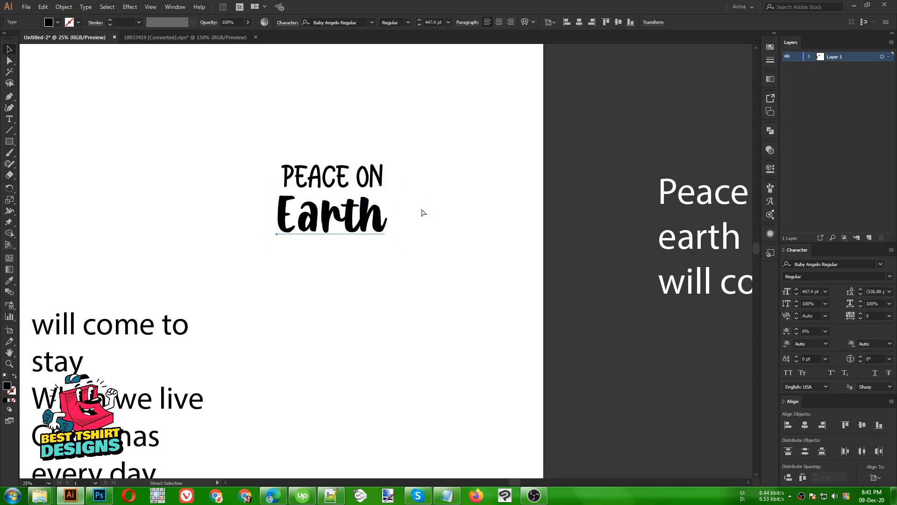
Step: Set "Earth" in Hello Valentica Regular and enlarge it to about 594 pt beneath "PEACE ON"
left_click(342, 22)
type("hoel")
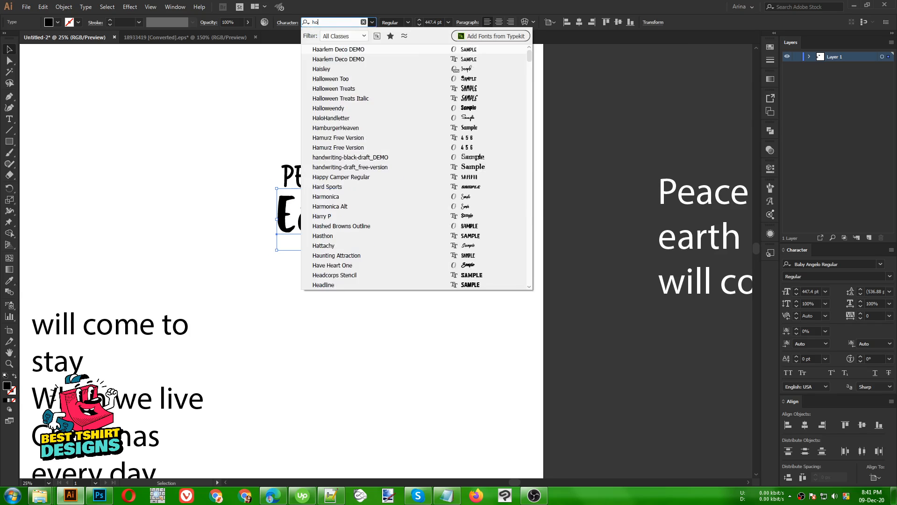
key("BackSpace")
key("BackSpace")
key("BackSpace")
type("el")
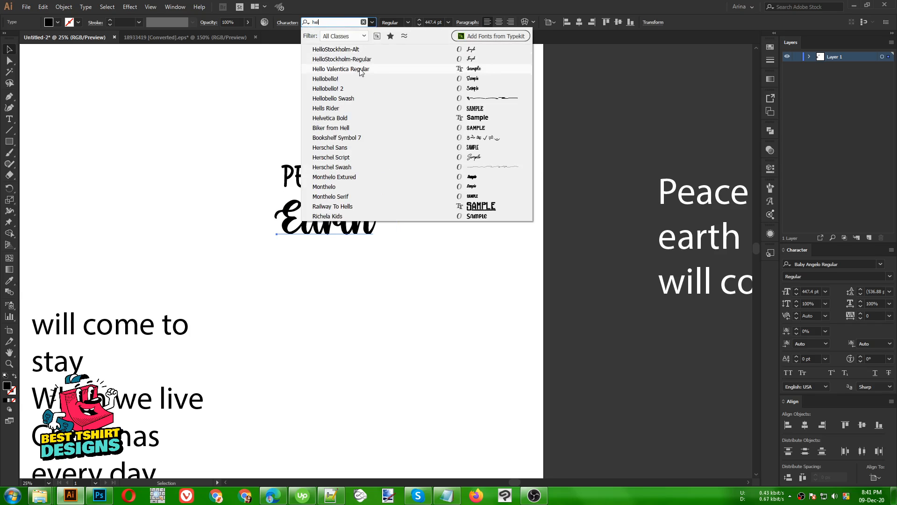
left_click(360, 70)
mouse_move(384, 223)
left_mouse_down()
mouse_move(402, 223)
mouse_move(374, 223)
left_mouse_up()
scroll(335, 222, "up", 1)
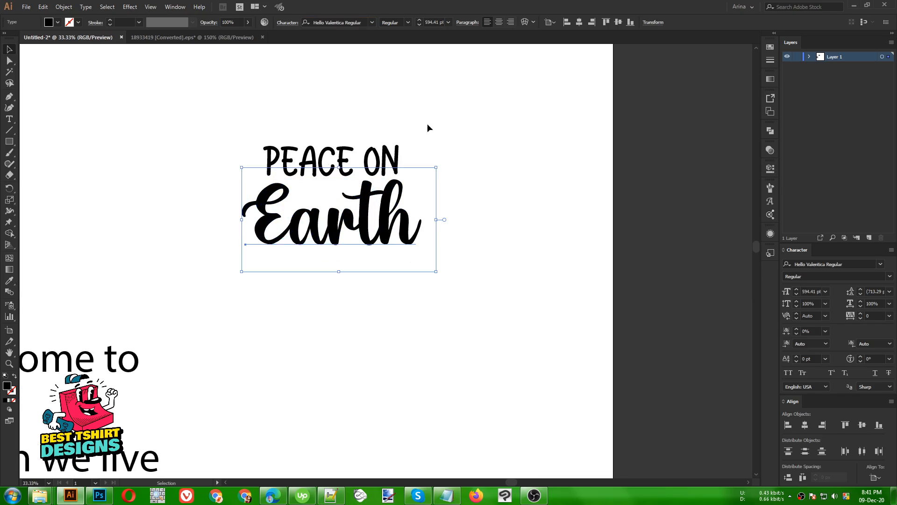
left_click(427, 123)
scroll(328, 202, "down", 1)
Step: Enlarge "Earth" to about 659 pt and move both it and "PEACE ON" higher, leaving a gap between them
left_click(368, 219)
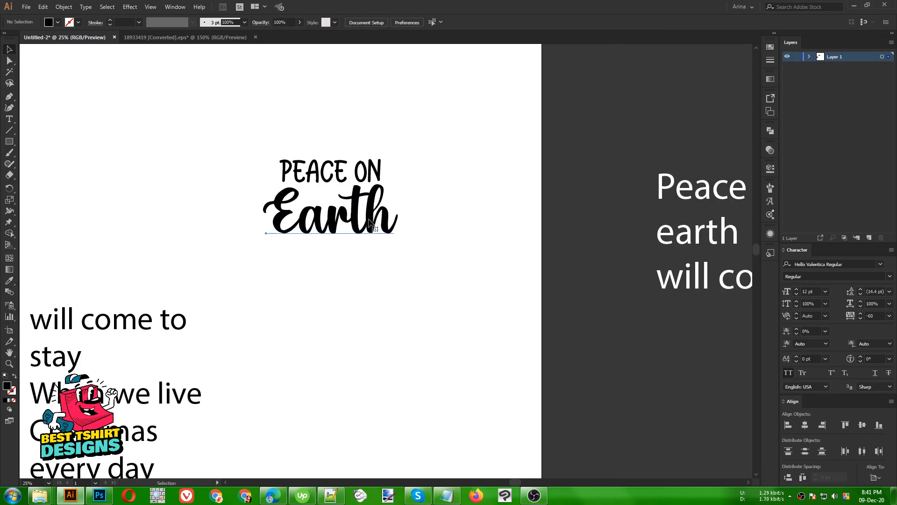
mouse_move(406, 220)
left_mouse_down()
mouse_move(426, 216)
mouse_move(417, 215)
left_mouse_up()
left_click_drag(348, 161, 367, 91)
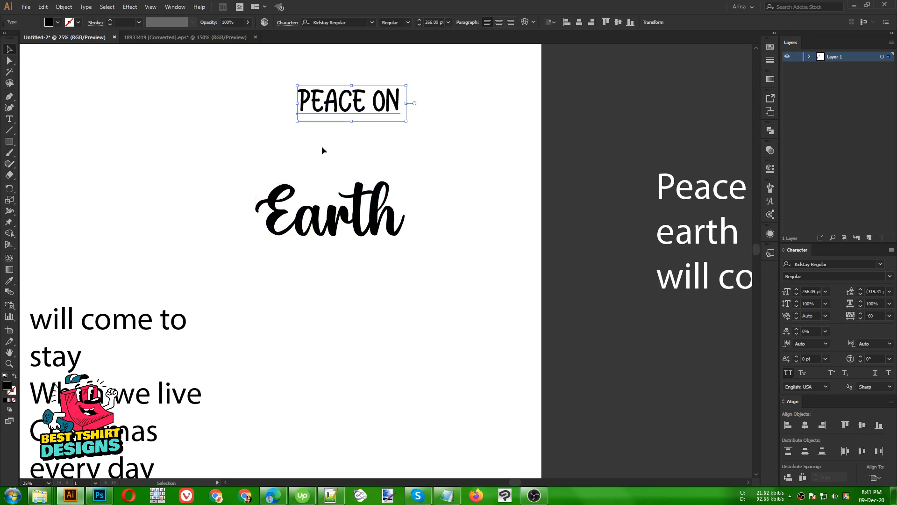
left_click_drag(384, 230, 389, 186)
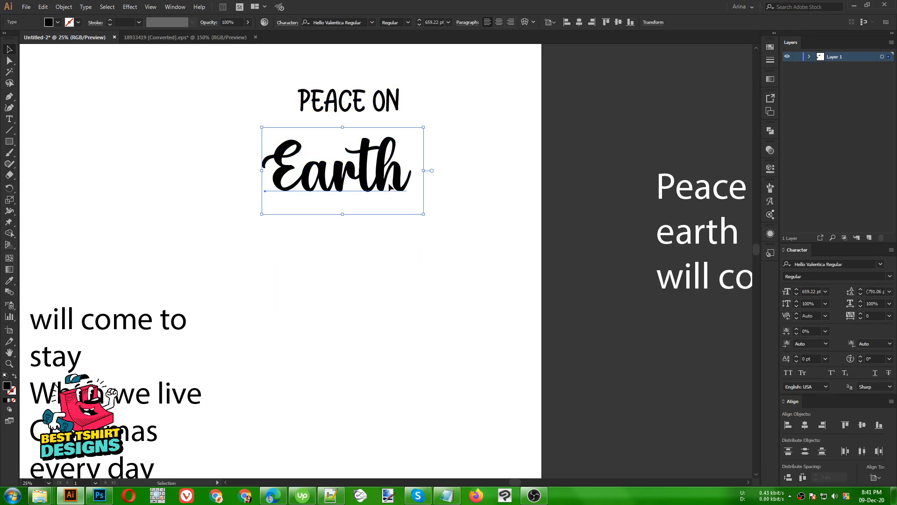
scroll(456, 225, "up", 1)
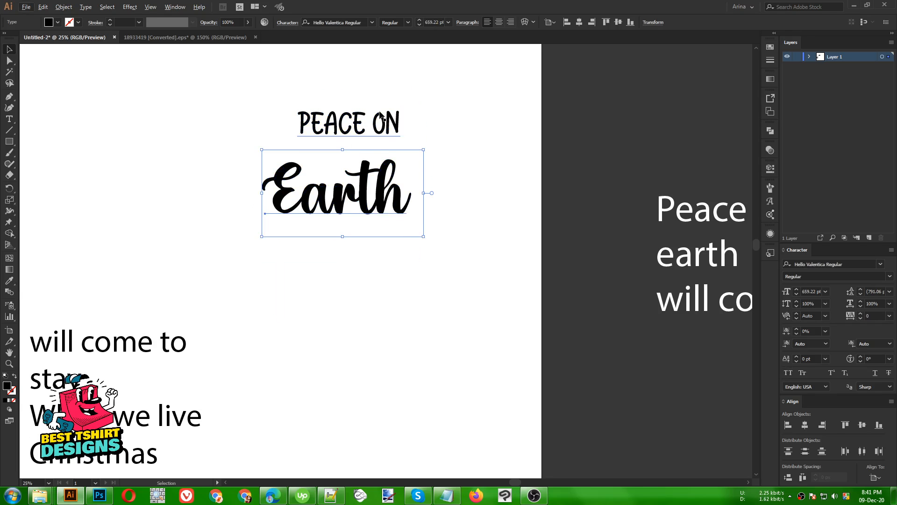
Step: Shrink "PEACE ON" to about 145 pt and fit it into the space between the "E" and "t" of "Earth"
left_click(397, 125)
left_click_drag(407, 125, 381, 163)
scroll(348, 164, "up", 3)
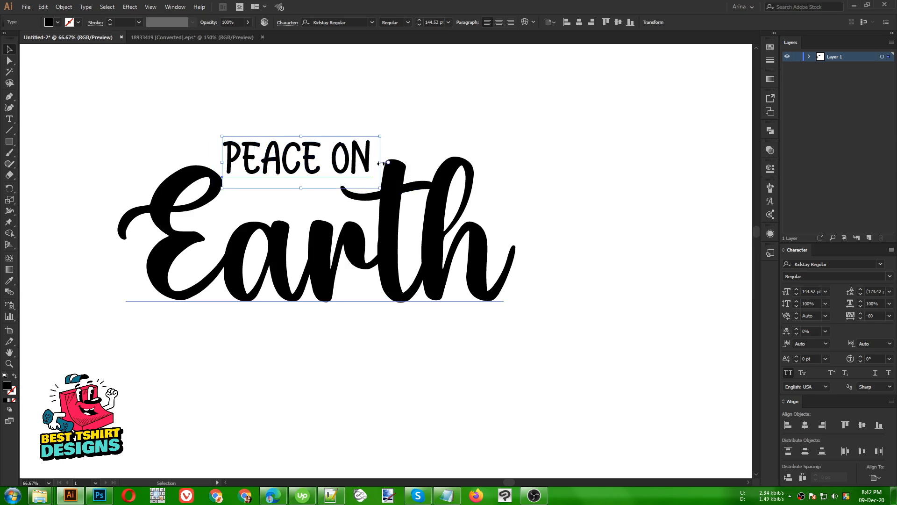
left_click_drag(279, 144, 279, 152)
scroll(278, 152, "down", 2)
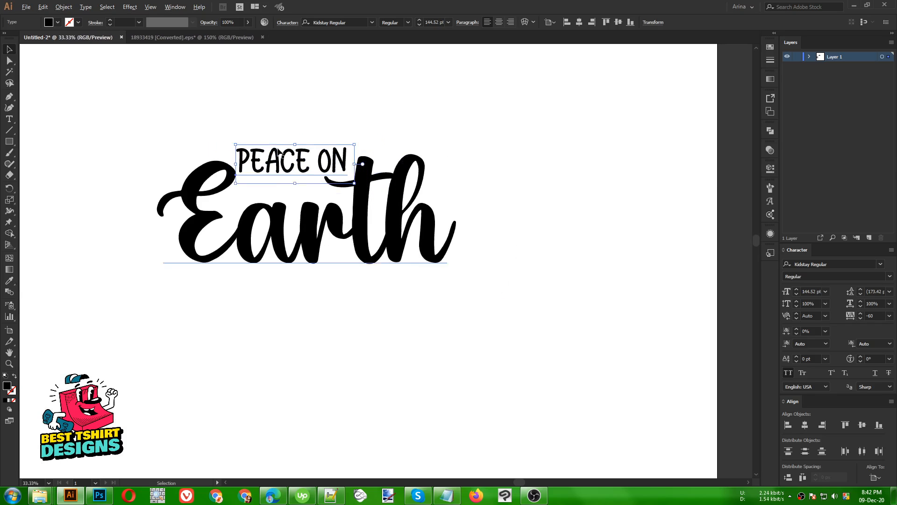
scroll(279, 152, "down", 1)
left_click(314, 99)
scroll(312, 98, "down", 1)
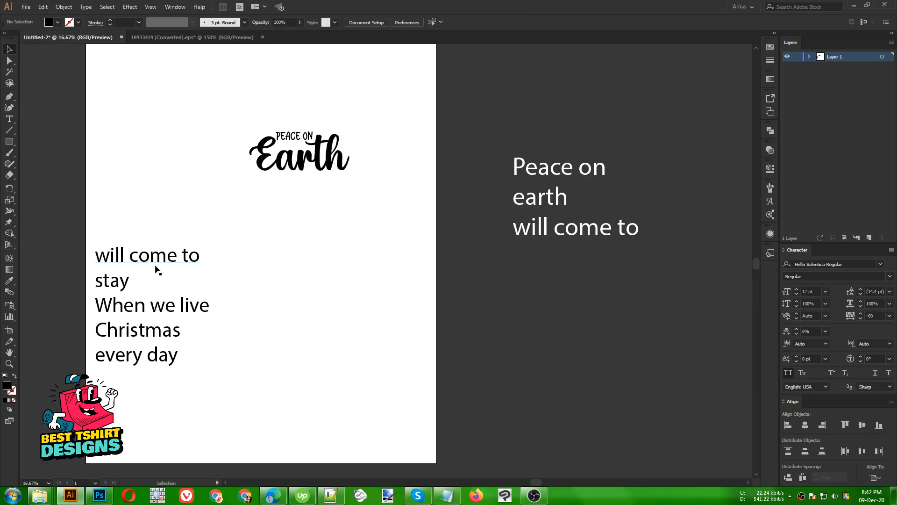
Step: Move the line "will come to" from the remaining quote lines to just beneath "Earth"
left_click_drag(156, 260, 297, 200)
key("i")
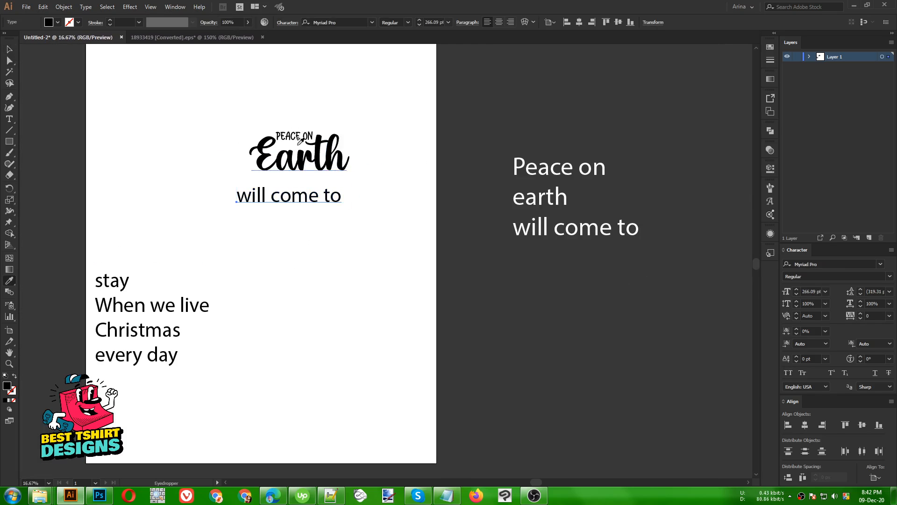
scroll(292, 138, "up", 3)
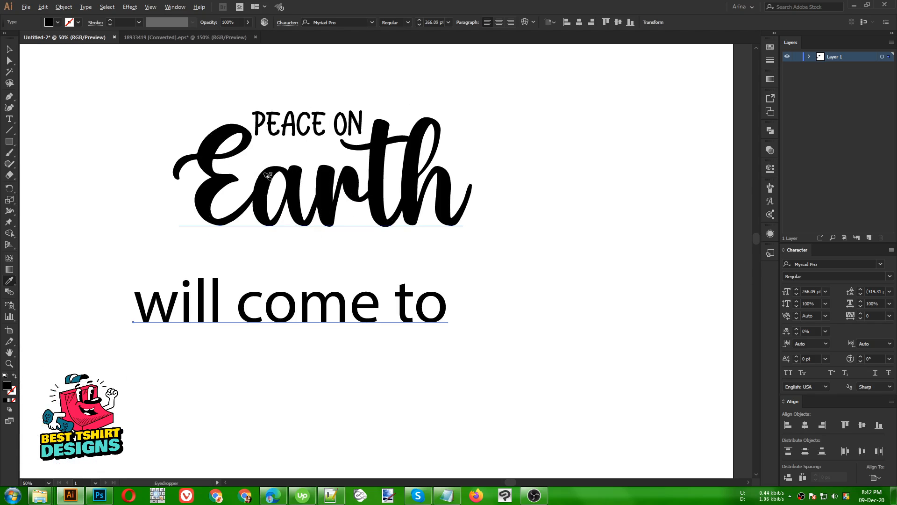
scroll(268, 175, "down", 1)
key("v")
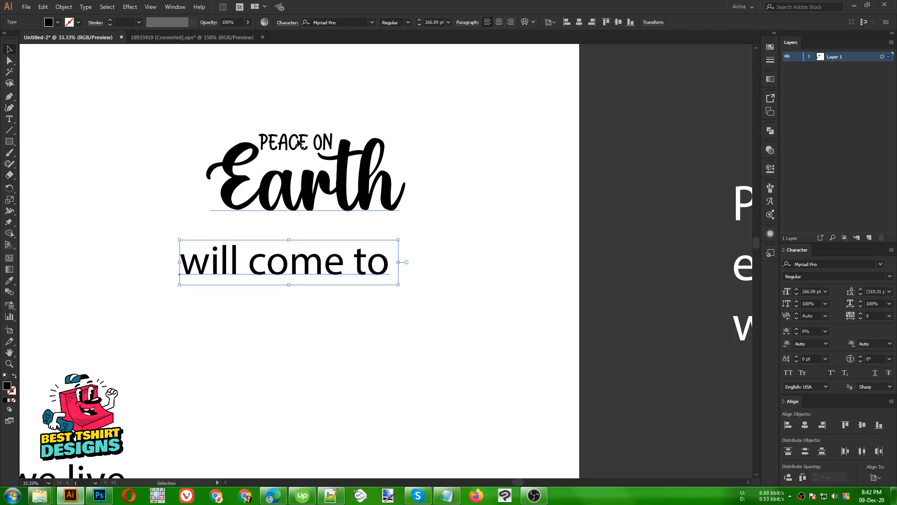
Step: Set the line "will come to" in the recently used font Kidstay Regular
right_click(300, 259)
mouse_move(346, 299)
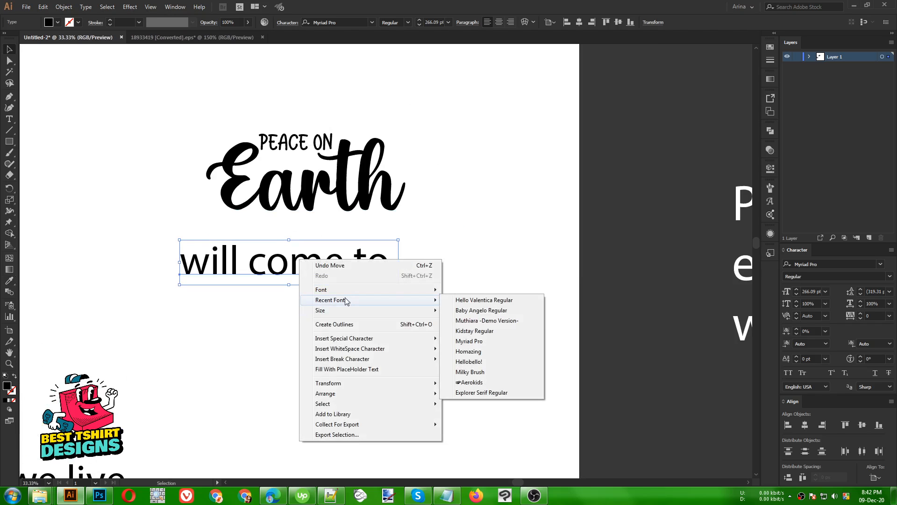
left_click(496, 332)
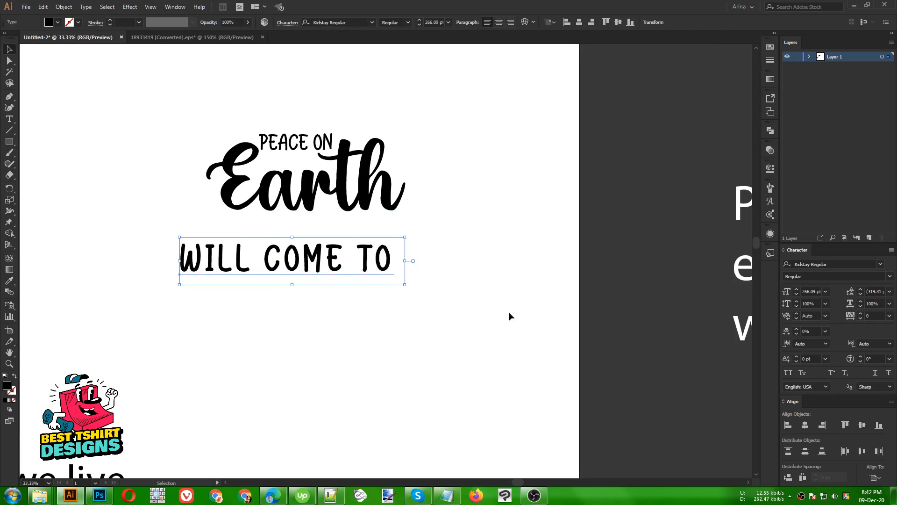
Step: Check the tracking used on "PEACE ON" and set the tracking of "WILL COME TO" to -60 as well
left_click(308, 149)
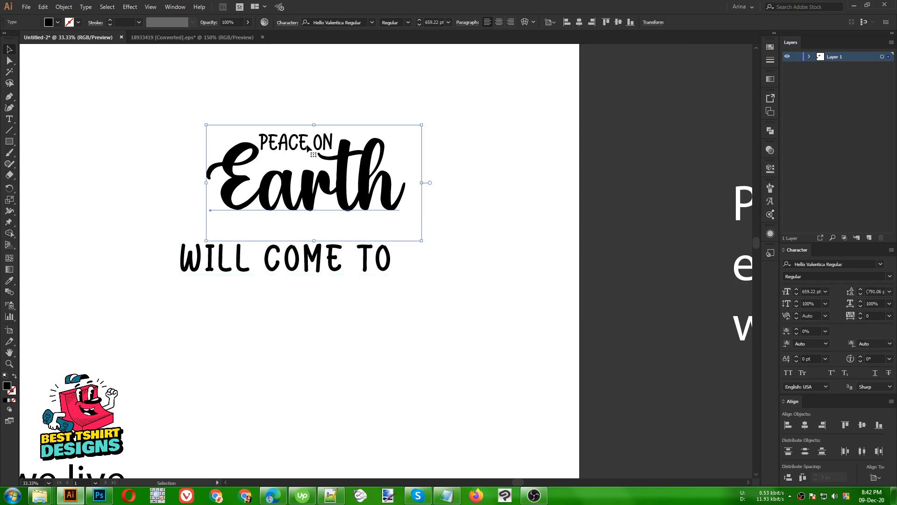
left_click_drag(288, 99, 330, 165)
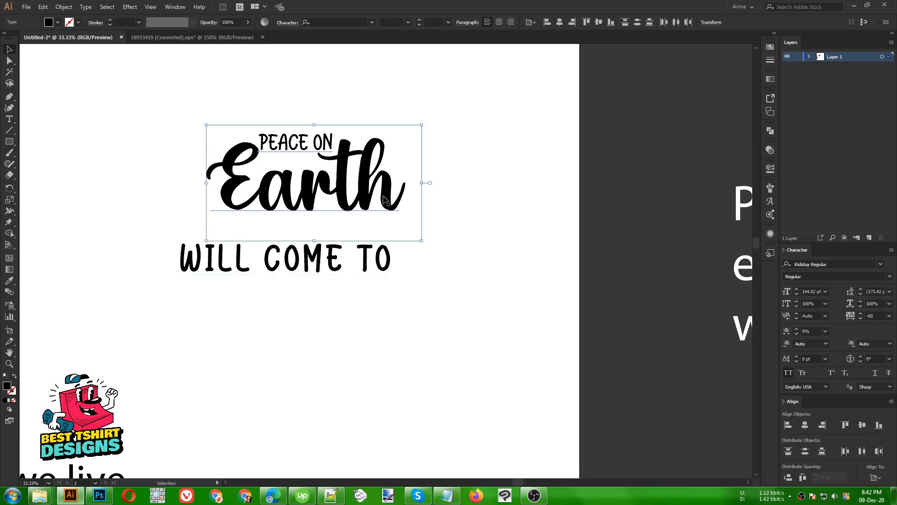
left_click(379, 171, "shift")
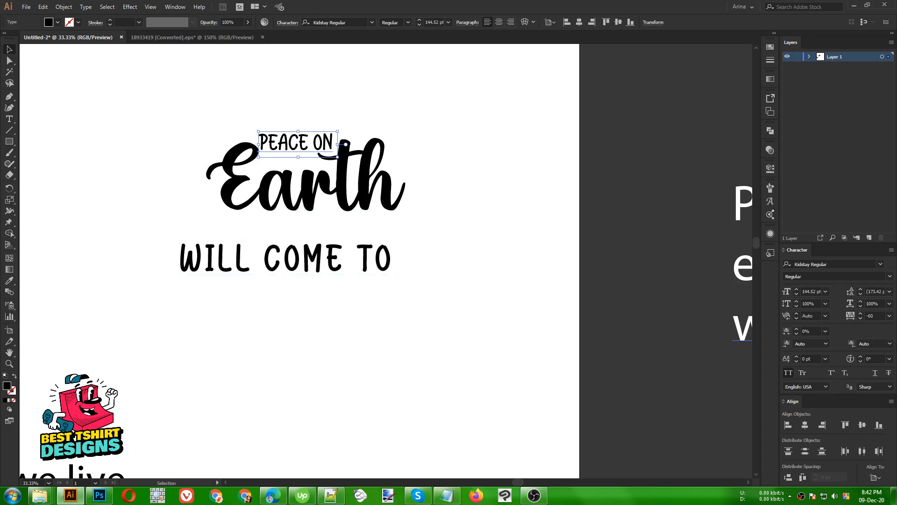
left_click(878, 316)
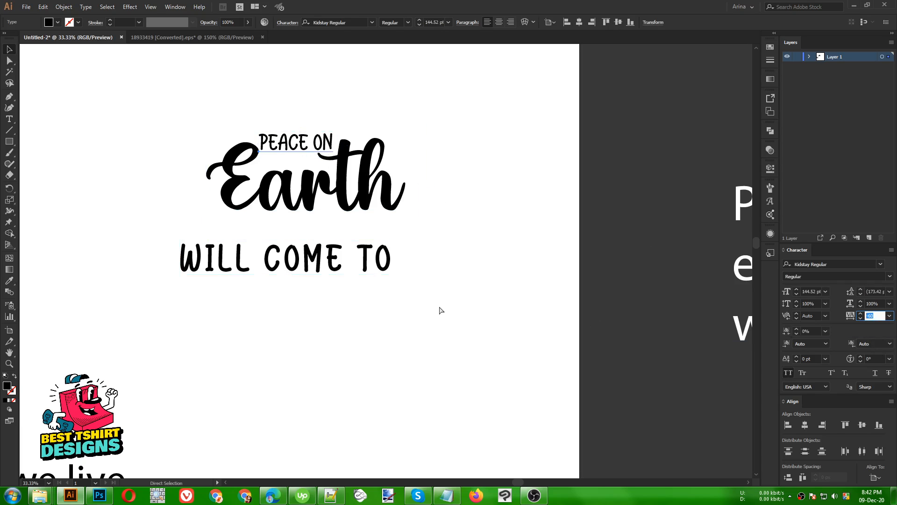
left_click(369, 275)
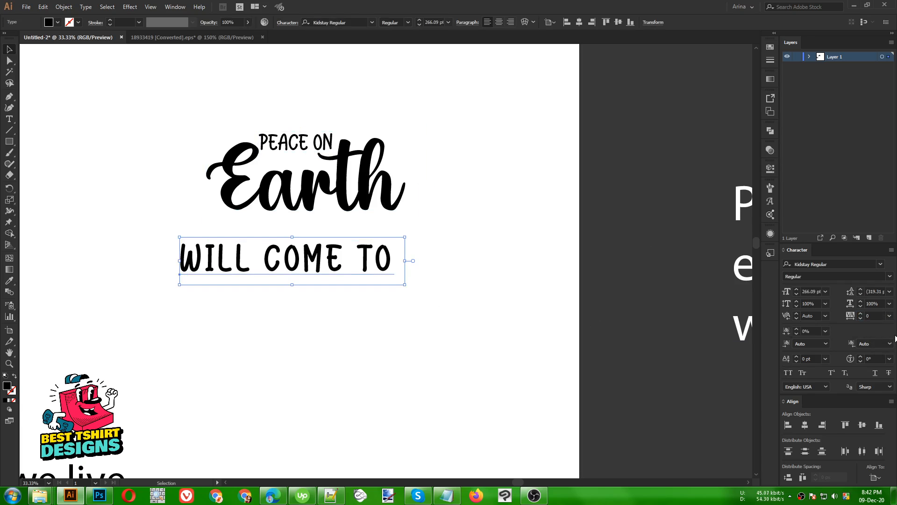
type("-60")
key("Return")
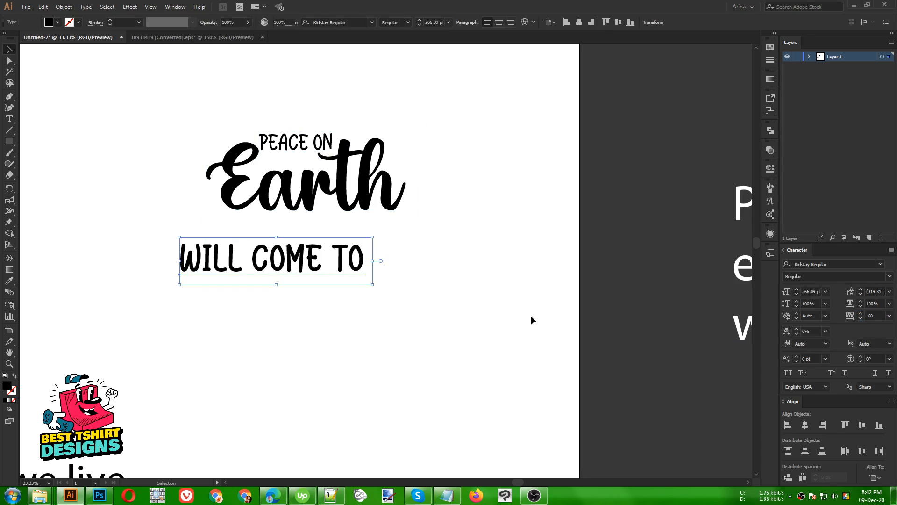
Step: Move "WILL COME TO" directly beneath "Earth" and nudge it until it sits close and centred under the word
left_click(531, 315)
left_click_drag(337, 267, 372, 242)
key("Up")
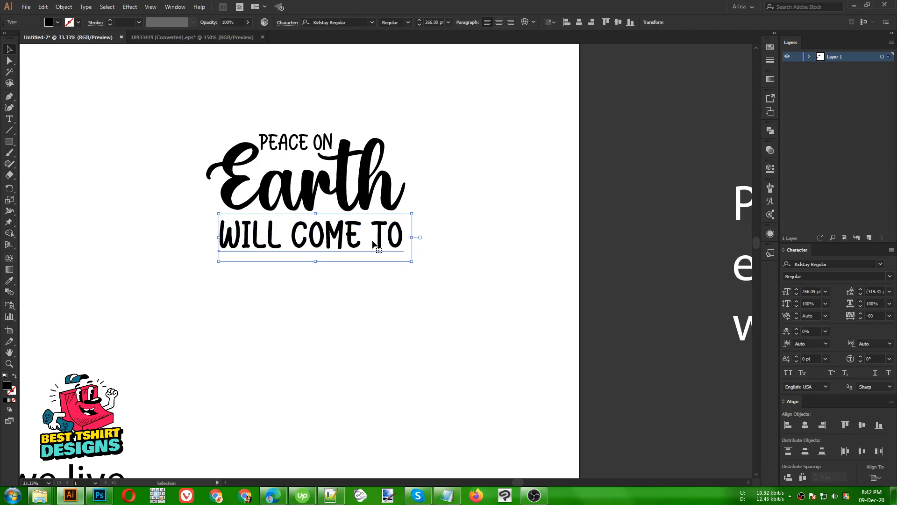
key("Left")
key("Up")
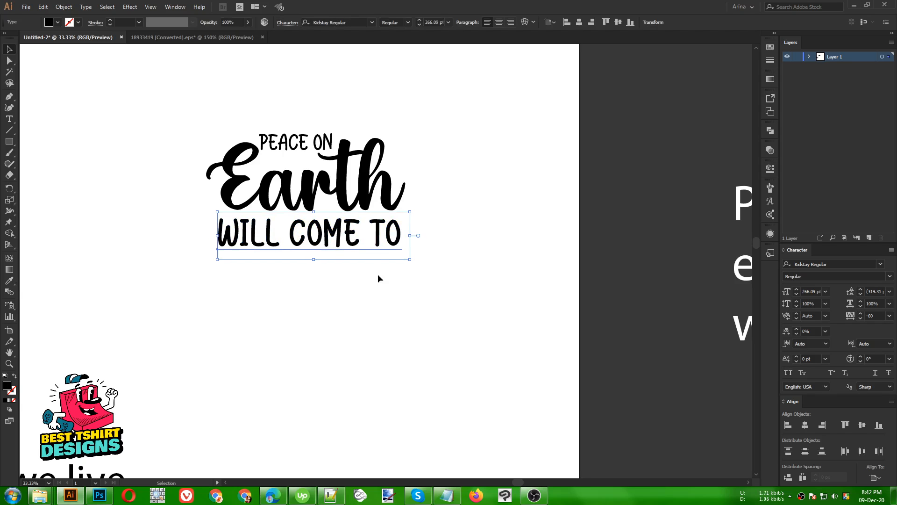
left_click(377, 296)
Step: Replace the white line "will come to" beside the artboard with the name of Earth's font, "Hello Valentica Regular"
scroll(319, 297, "down", 1)
scroll(220, 281, "down", 1)
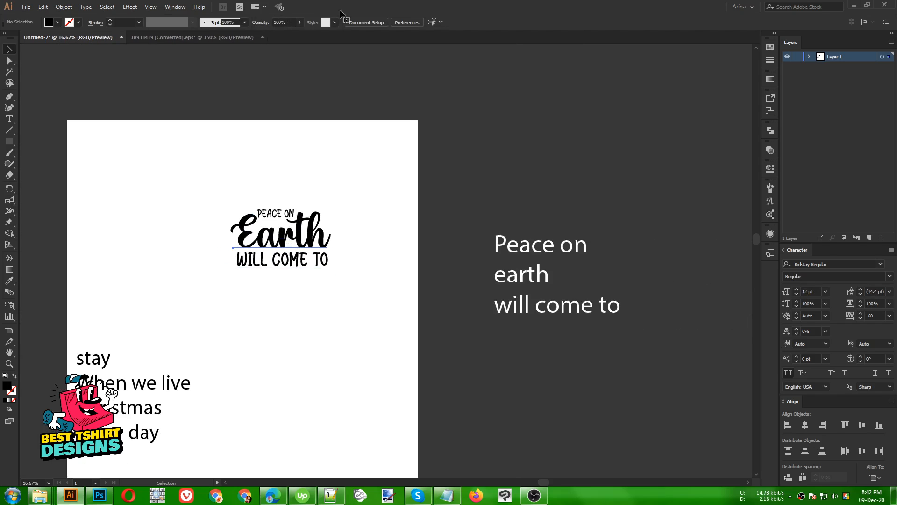
left_click(333, 23)
key("ctrl+c")
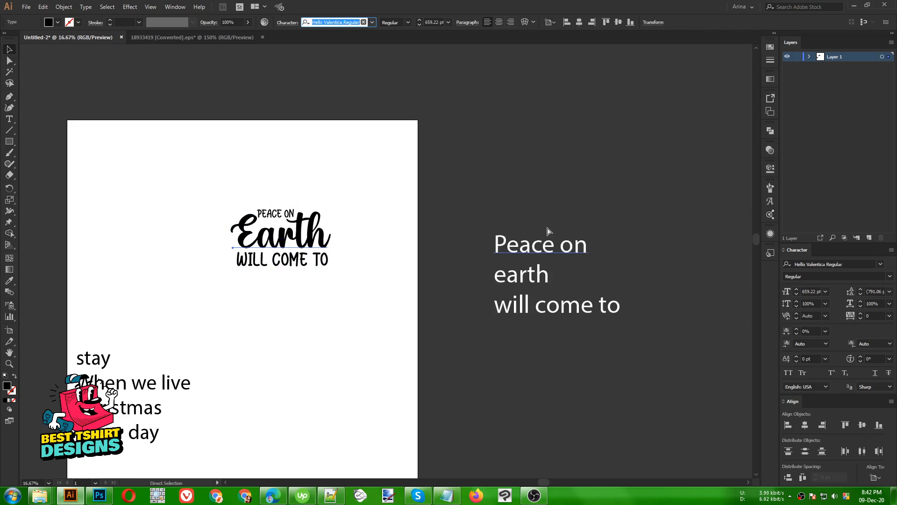
triple_click(543, 306)
key("ctrl+v")
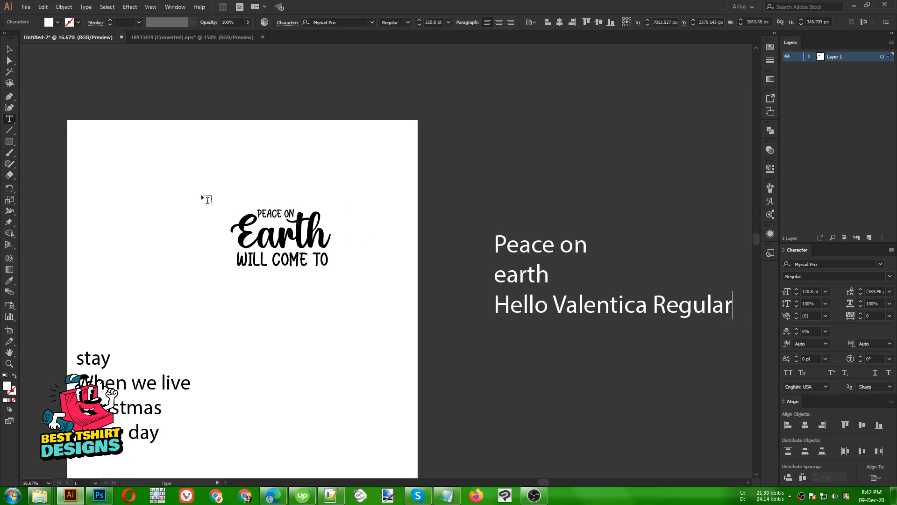
left_click(4, 49)
Step: Replace the white line "earth" beside the artboard with the font name of "WILL COME TO", "Kidstay Regular"
left_click(289, 266)
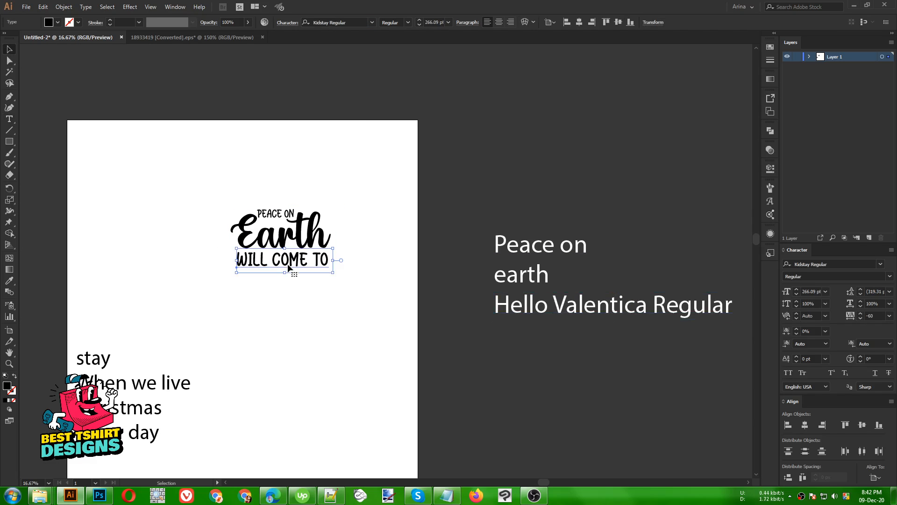
left_click(344, 23)
key("ctrl+c")
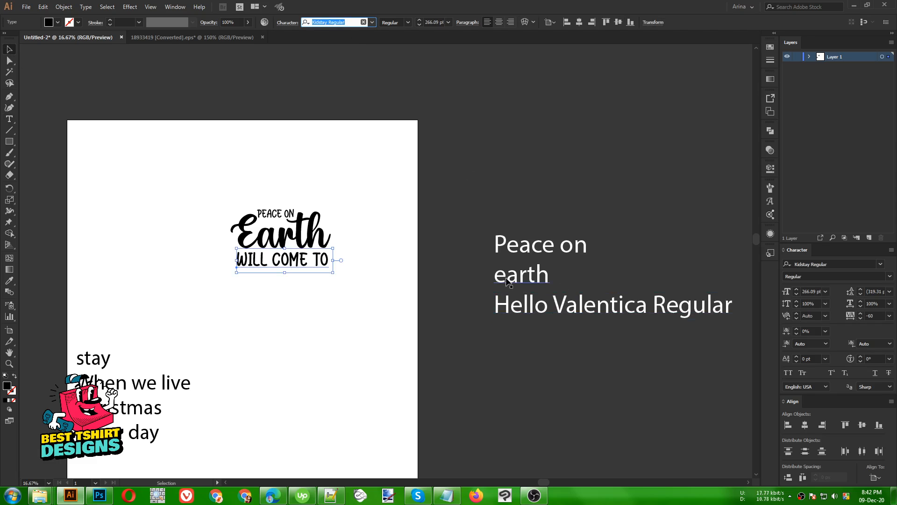
double_click(508, 282)
double_click(508, 280)
key("ctrl+v")
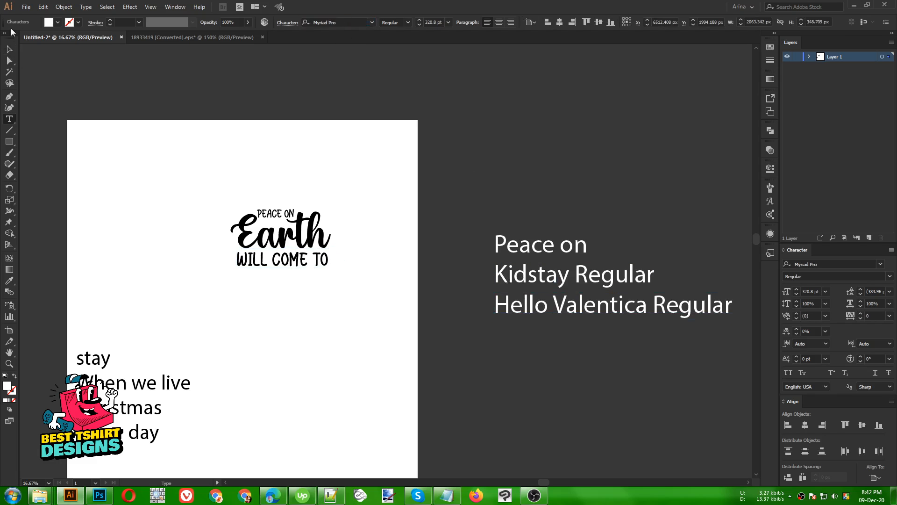
left_click(9, 48)
left_click(300, 293)
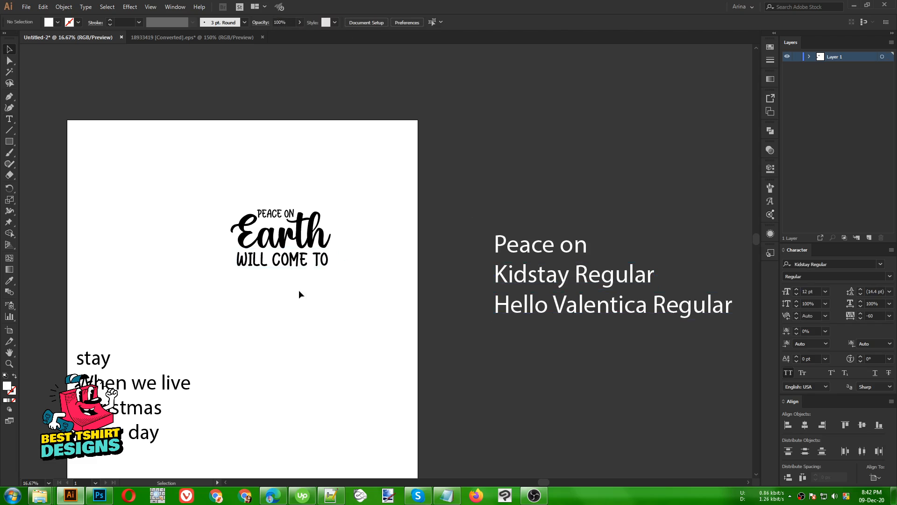
Step: Move the word "stay" beneath "WILL COME TO" and copy the type style of "Earth" onto it
scroll(268, 277, "up", 1)
scroll(351, 222, "down", 4)
scroll(394, 218, "down", 1)
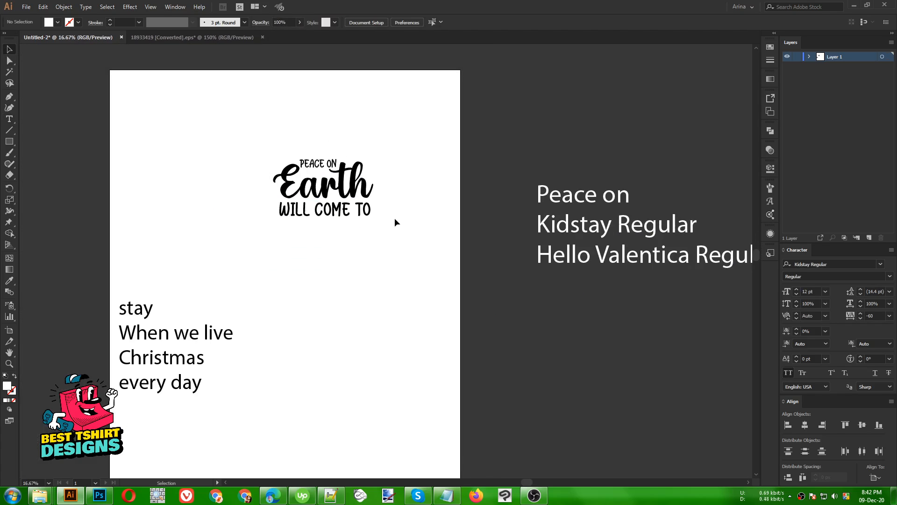
left_click_drag(127, 310, 316, 253)
key("i")
left_click(336, 180)
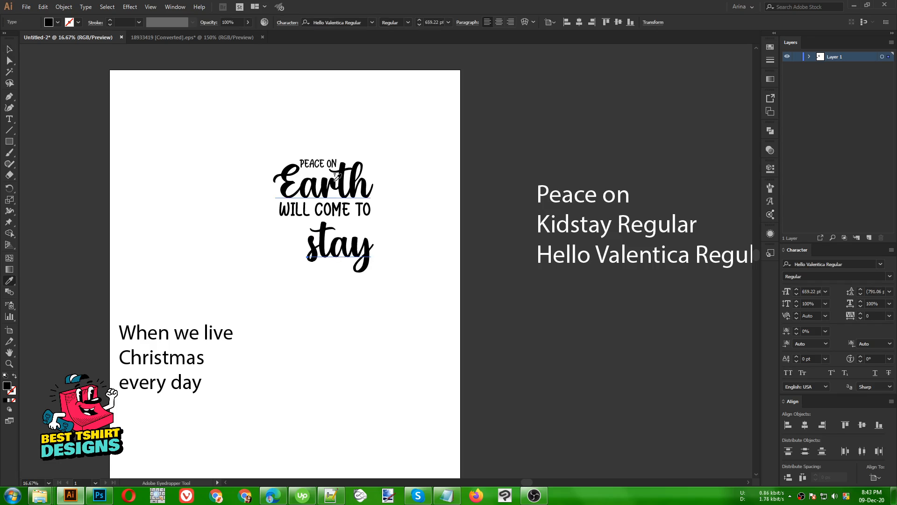
key("v")
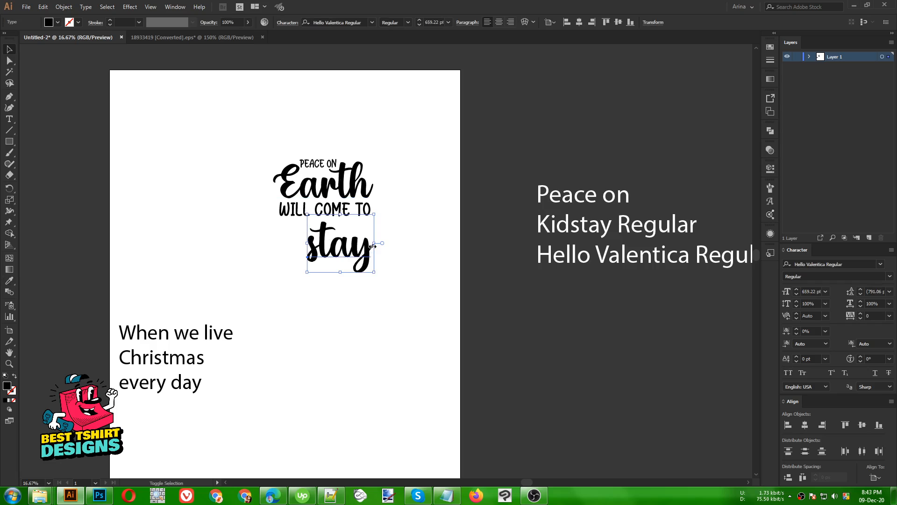
Step: Set "stay" in Baby Angelo Regular with all caps and shrink it to about 351 pt, centred beneath "WILL COME TO"
scroll(328, 231, "up", 1)
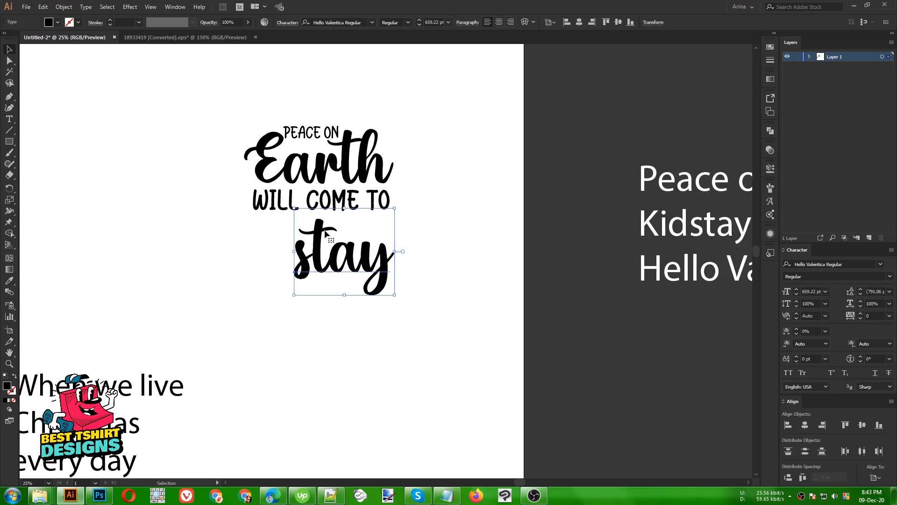
right_click(344, 251)
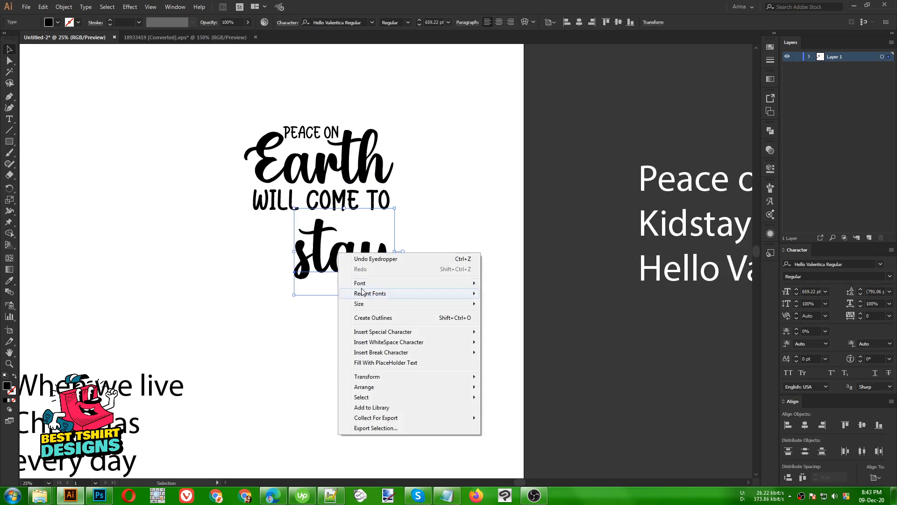
mouse_move(366, 293)
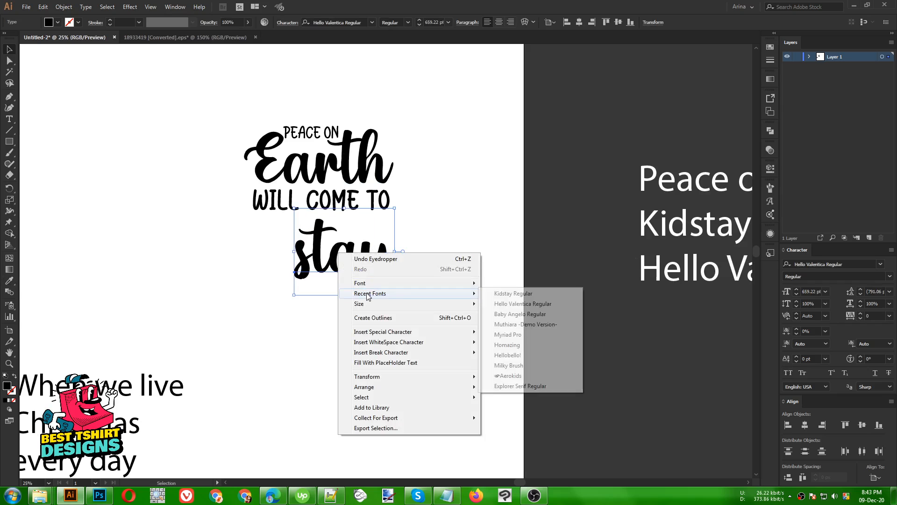
left_click(519, 314)
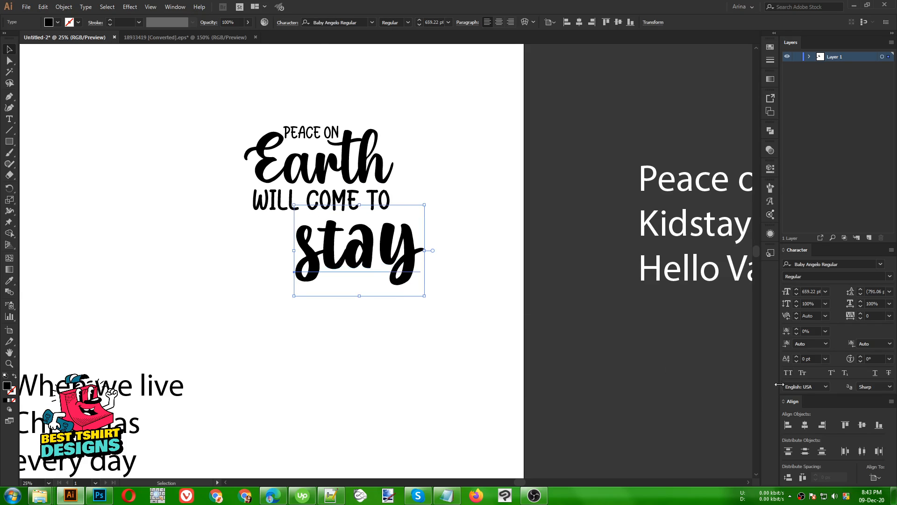
left_click(788, 374)
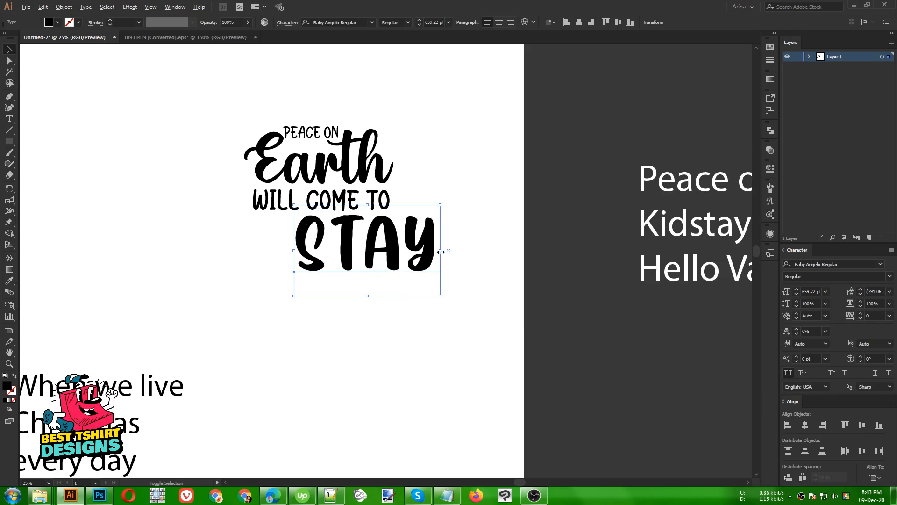
left_click_drag(444, 251, 338, 233)
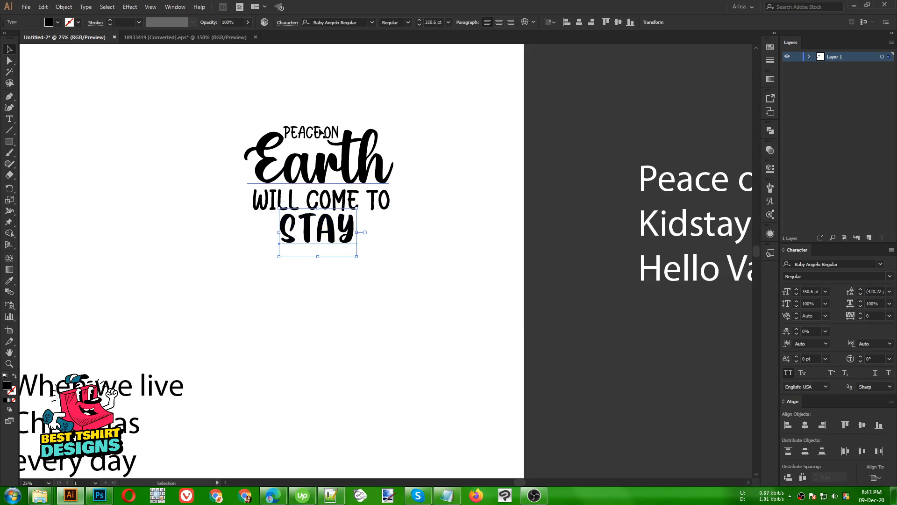
left_click(374, 226)
Step: Replace the white line "Peace on" beside the artboard with the font name of "STAY", "Baby Angelo Regular"
scroll(338, 265, "down", 1)
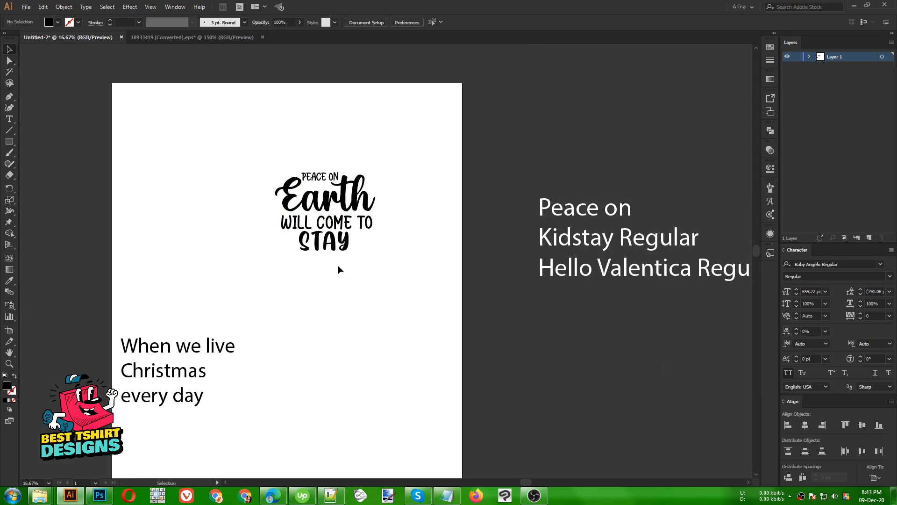
left_click(329, 255)
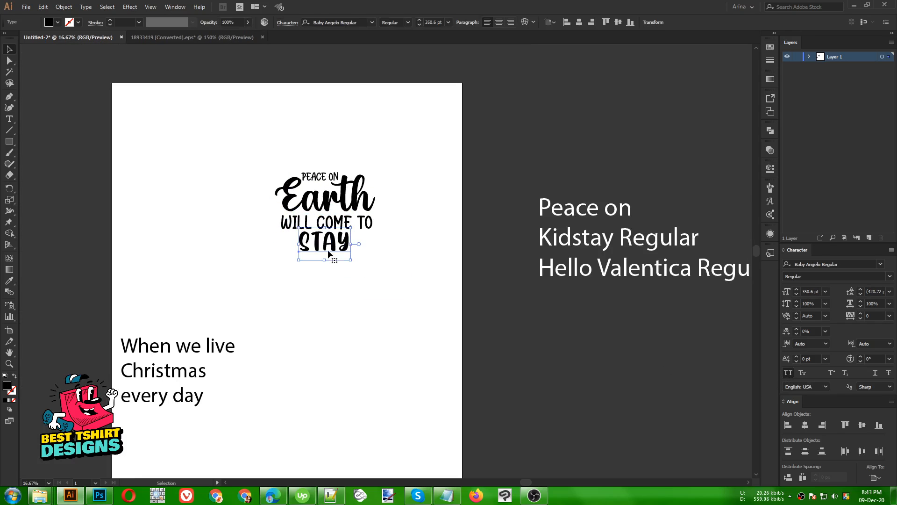
key("t")
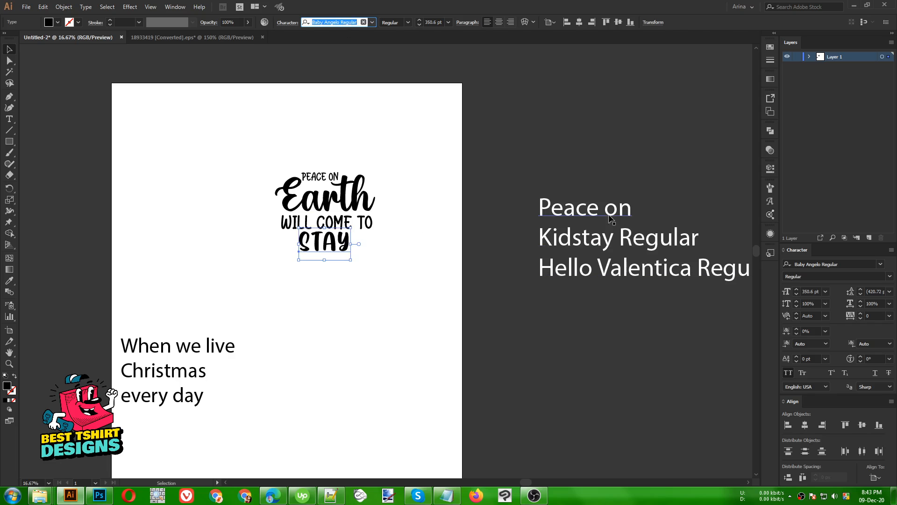
left_click(604, 211, "ctrl")
triple_click(603, 213)
key("ctrl+v")
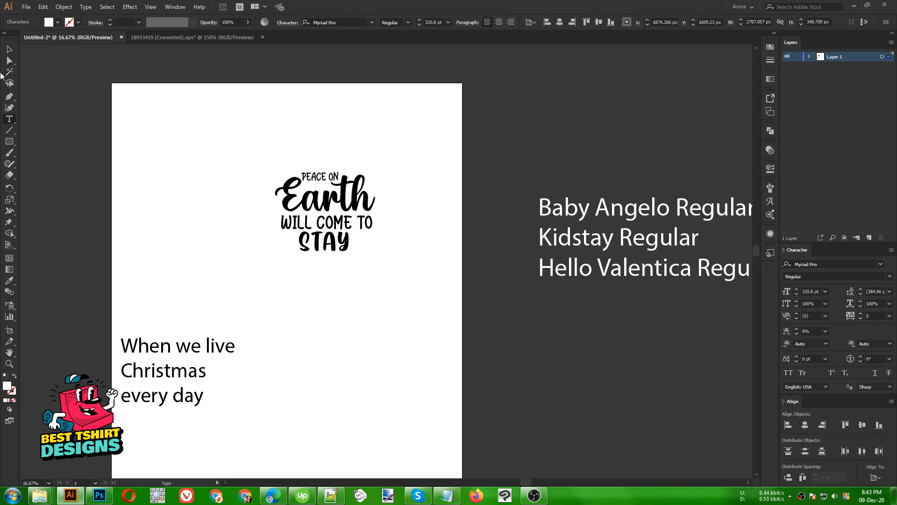
left_click(10, 52)
left_click(486, 304)
left_click_drag(486, 304, 413, 296)
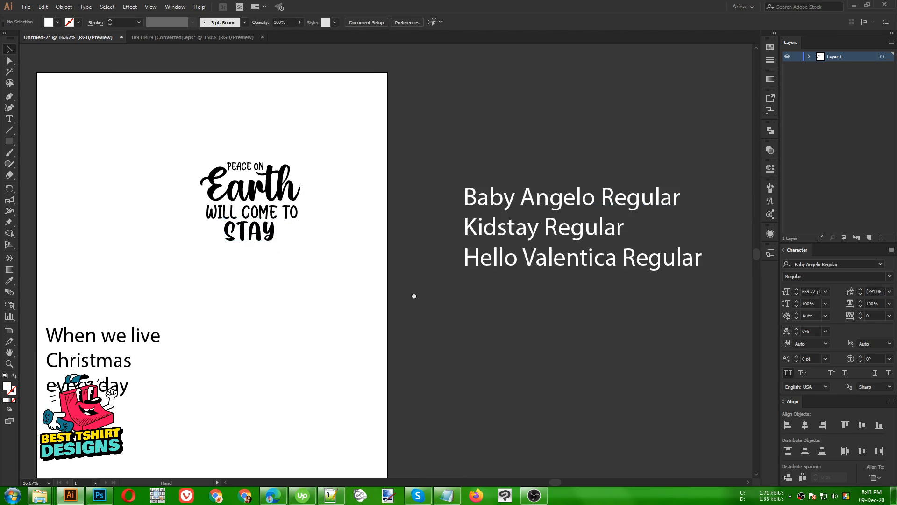
left_click(159, 500)
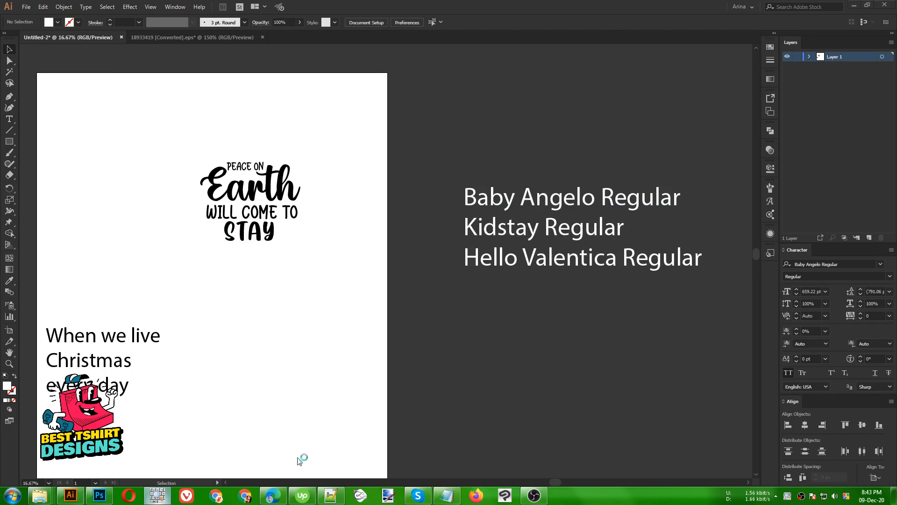
left_click(395, 361)
key("space")
left_click_drag(381, 351, 407, 342)
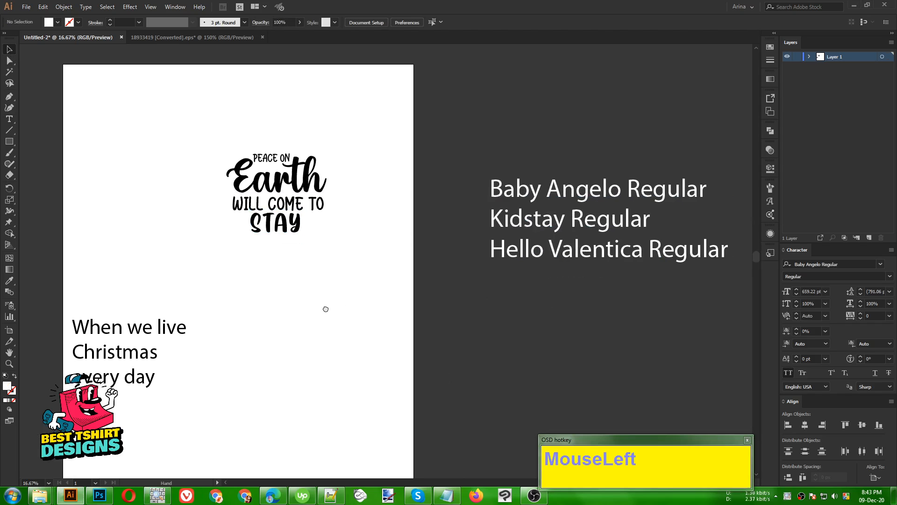
Step: Copy the type style of "WILL COME TO" onto the line "When we live" and place it directly beneath "STAY"
left_click_drag(164, 335, 291, 312)
key("i")
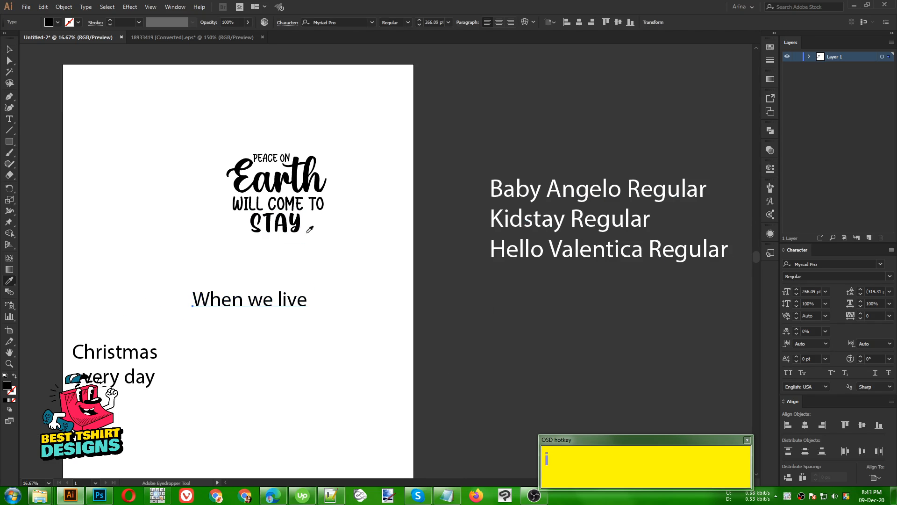
left_click(309, 205)
key("v")
left_click_drag(279, 299, 315, 244)
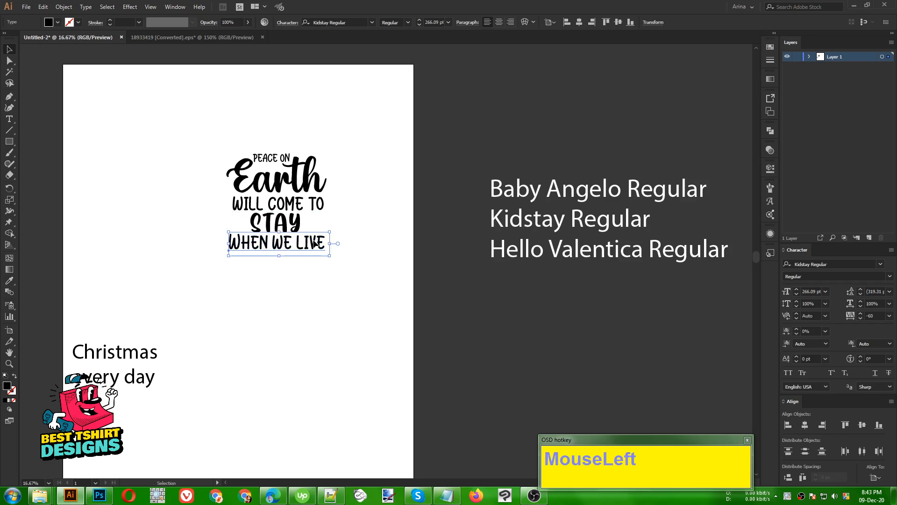
Step: Move the word "Christmas" beneath "WHEN WE LIVE" and copy the type style of "Earth" onto it
left_click(301, 302)
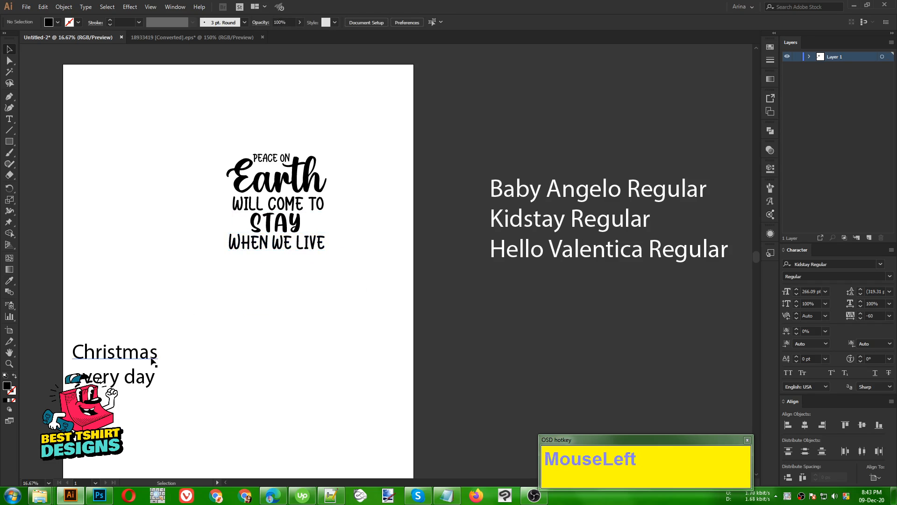
left_click_drag(154, 359, 309, 270)
key("i")
left_click(295, 177)
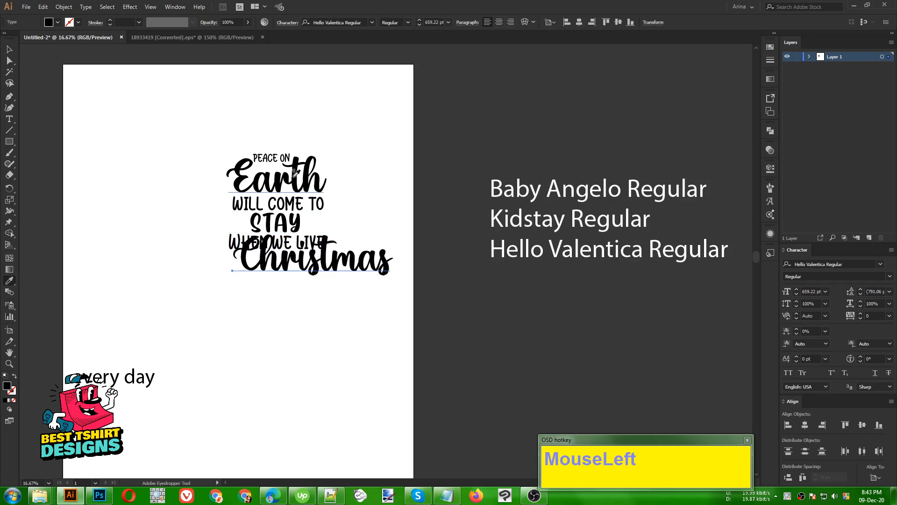
key("v")
left_click_drag(311, 257, 286, 267)
Step: Shrink "Christmas" to about 467 pt and nudge it left and down until it clears "WHEN WE LIVE"
scroll(282, 209, "up", 1)
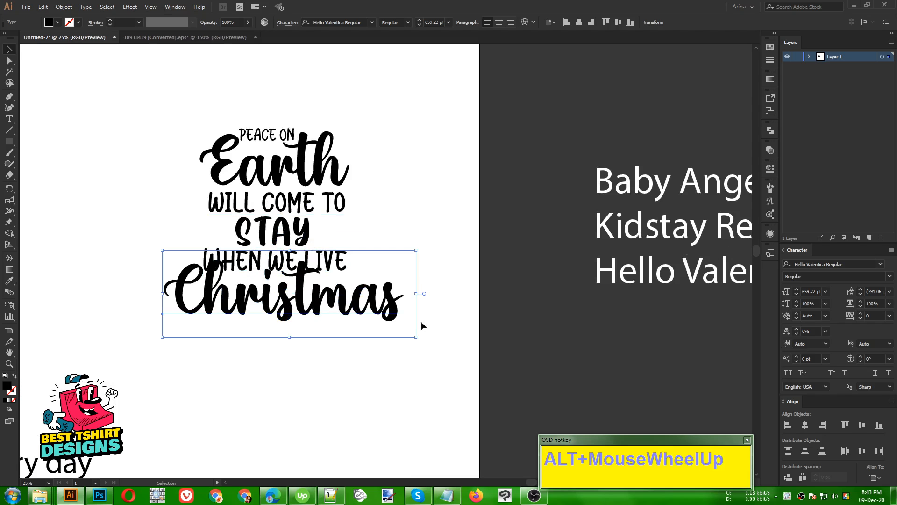
left_click_drag(416, 293, 381, 294)
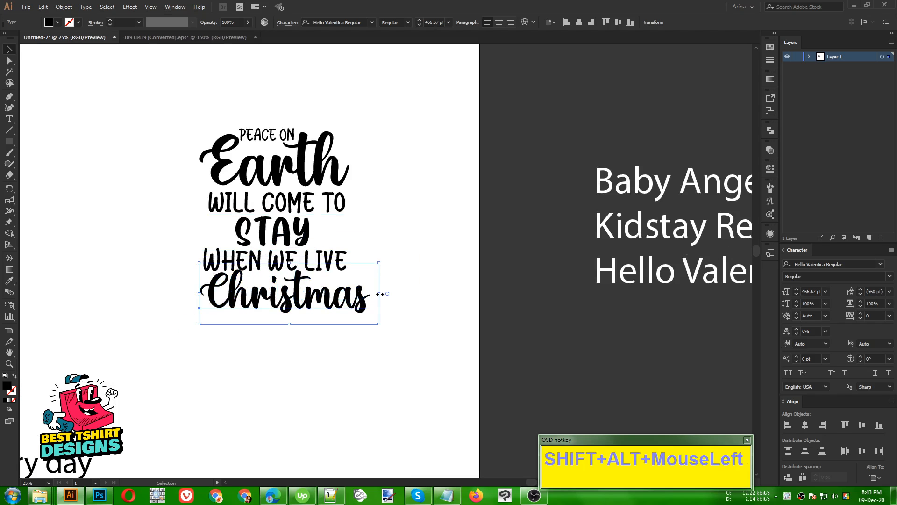
key("shift+Left")
key("shift+Left")
key("shift+Left")
key("shift+Left")
key("shift+Left")
key("shift+Left")
key("shift+Left")
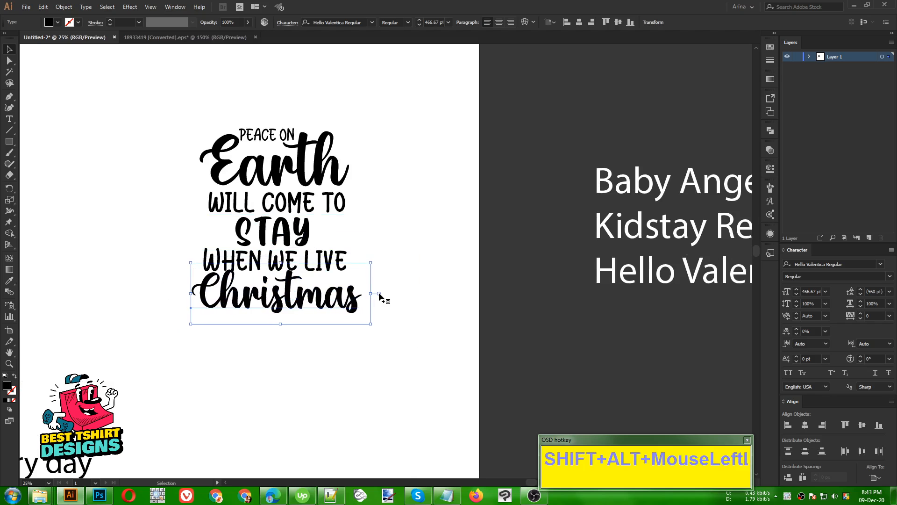
key("shift+Left")
key("Down")
key("Down")
key("Down")
key("Down")
key("Down")
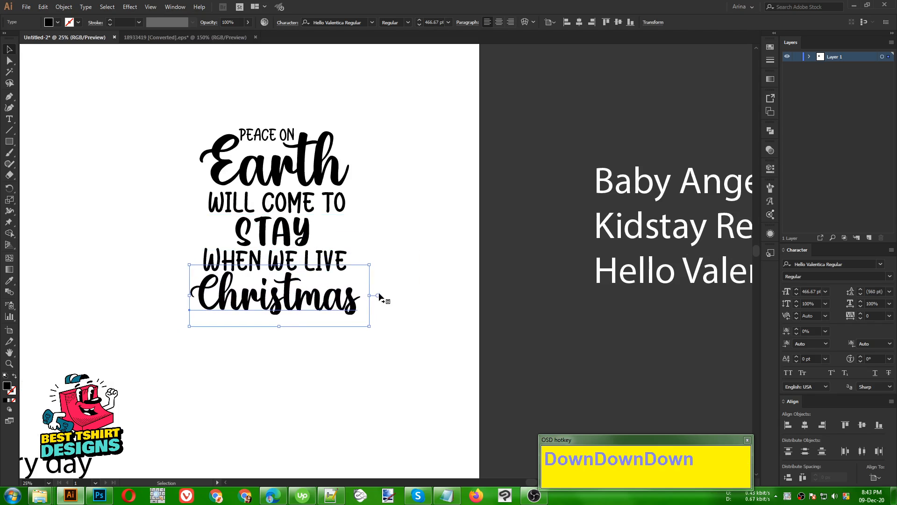
key("Down")
key("Down")
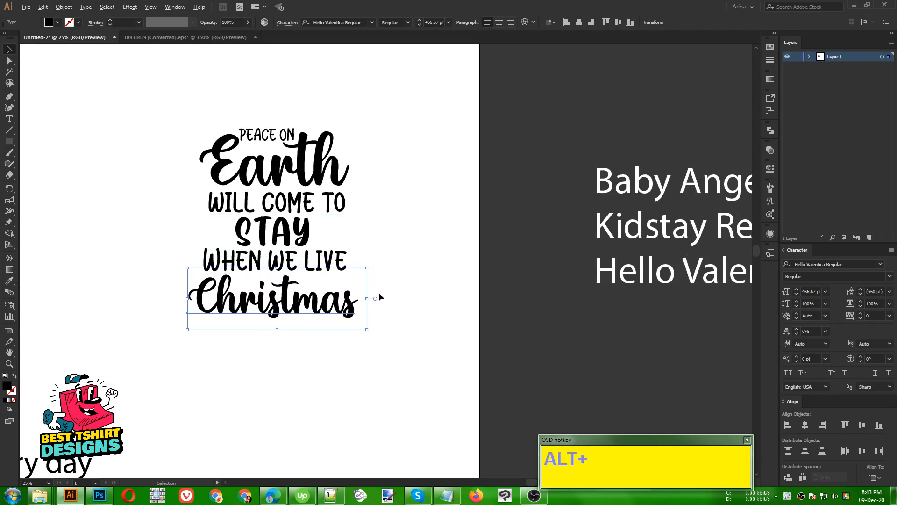
Step: Move the line "every day" below "Christmas" and copy the type style of "STAY" onto it
scroll(394, 250, "down", 1)
left_click(180, 394)
left_click_drag(147, 411, 322, 355)
key("i")
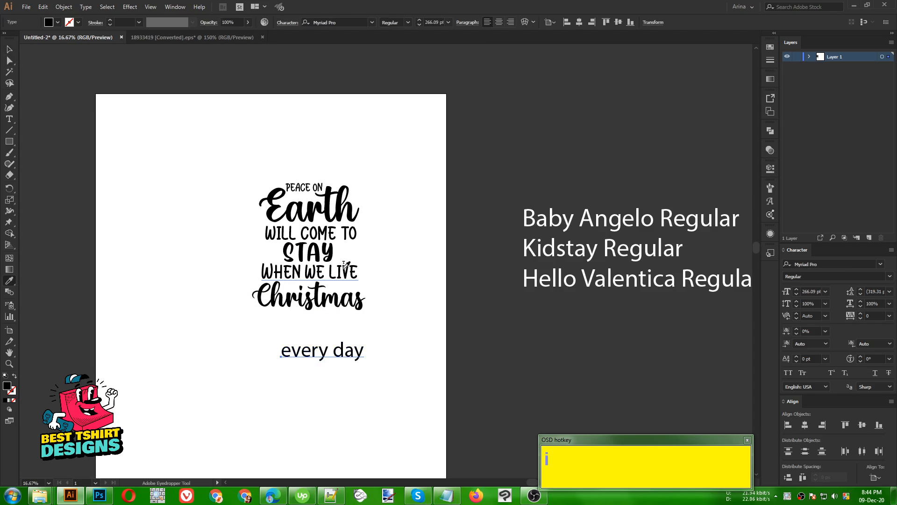
scroll(322, 247, "up", 2)
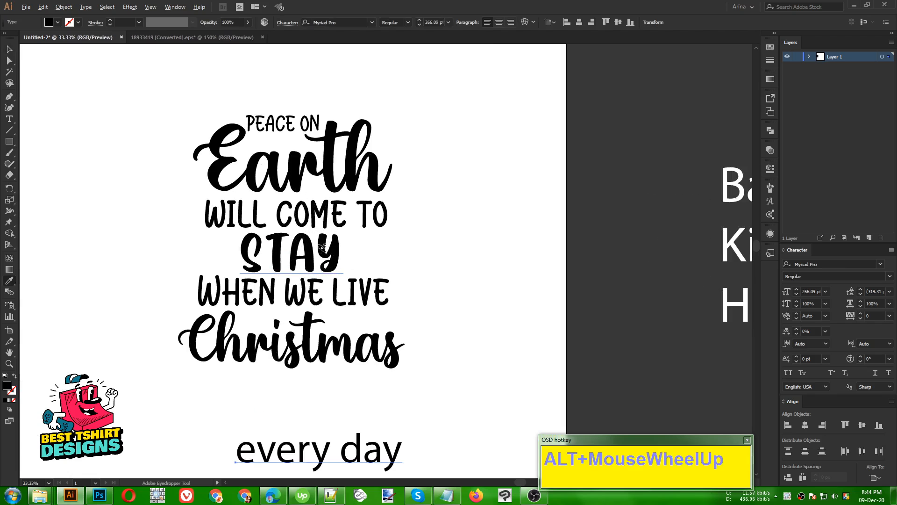
left_click(308, 245)
Step: Scale "EVERY DAY" down to less than the width of "Christmas" and place it directly underneath
key("v")
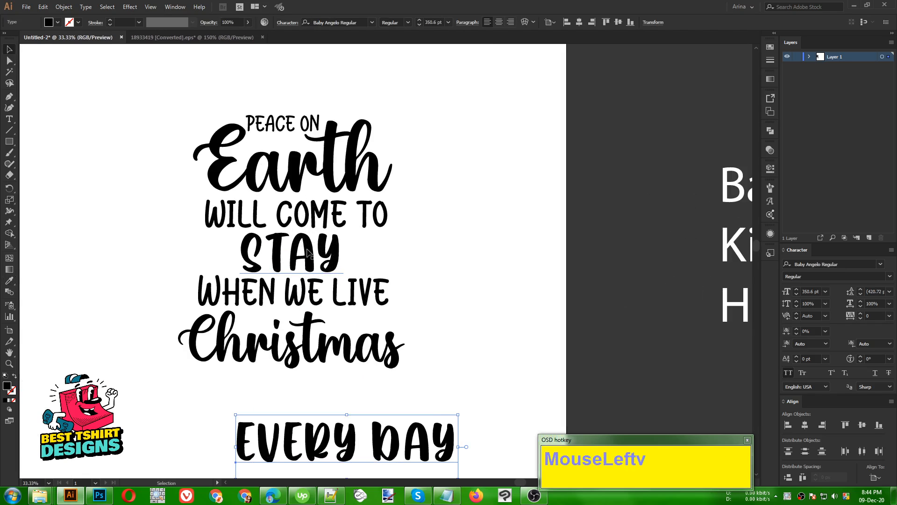
left_click_drag(460, 446, 374, 447)
left_click_drag(337, 438, 327, 378)
Step: Align all the quote lines, from "PEACE ON" to "EVERY DAY", on a common horizontal centre
scroll(384, 207, "down", 1)
left_click_drag(399, 148, 201, 416)
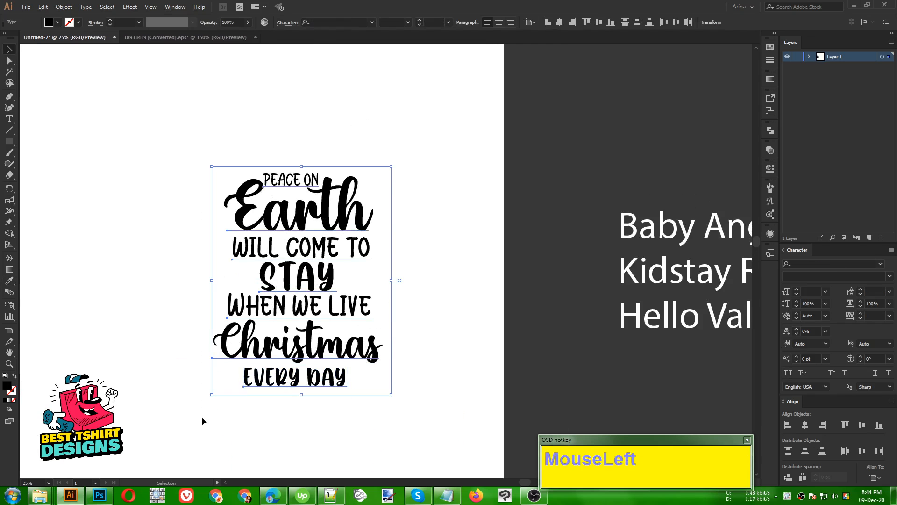
left_click(533, 22)
left_click(541, 34)
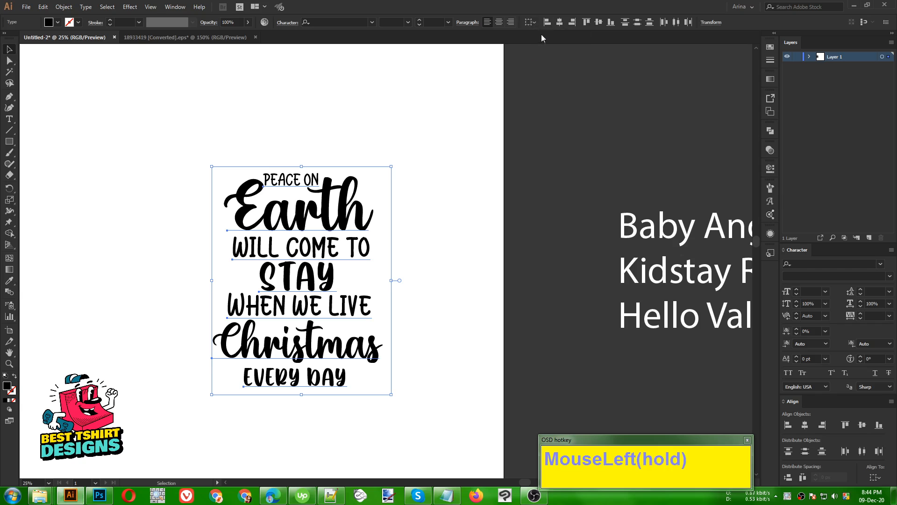
left_click(560, 22)
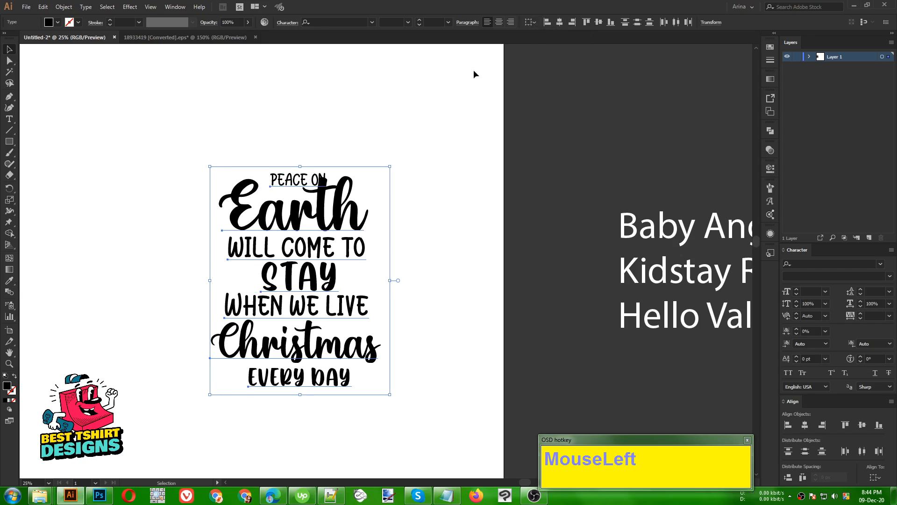
left_click(403, 112)
Step: Select only the line "PEACE ON" and nudge it straight up until it clears the word "Earth"
left_click_drag(269, 136, 333, 191)
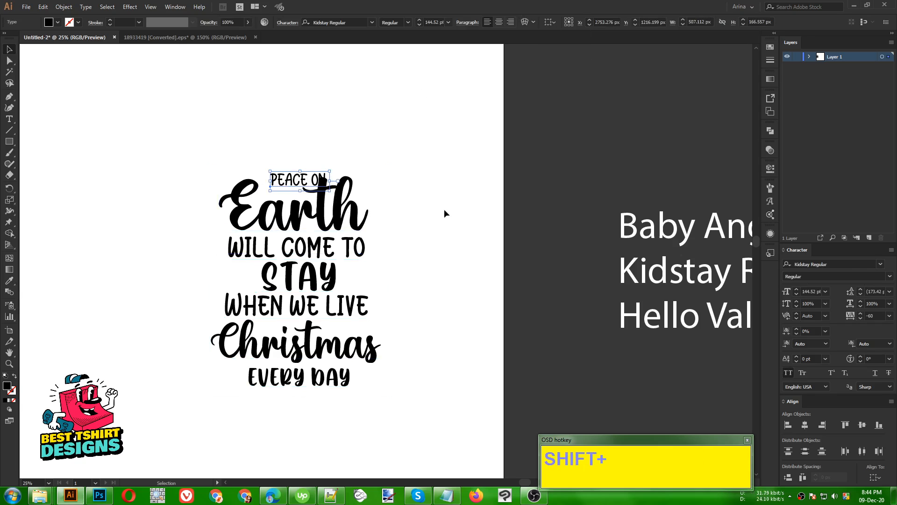
left_click(345, 152)
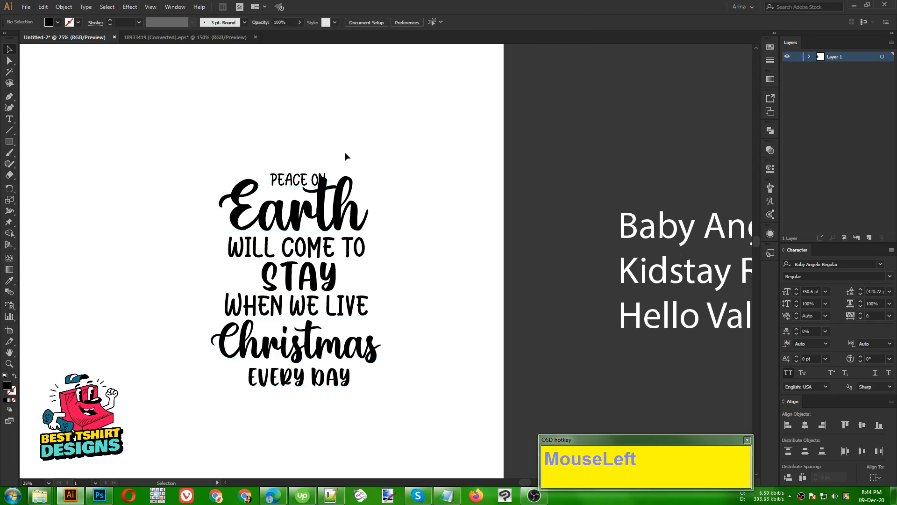
left_click(313, 195)
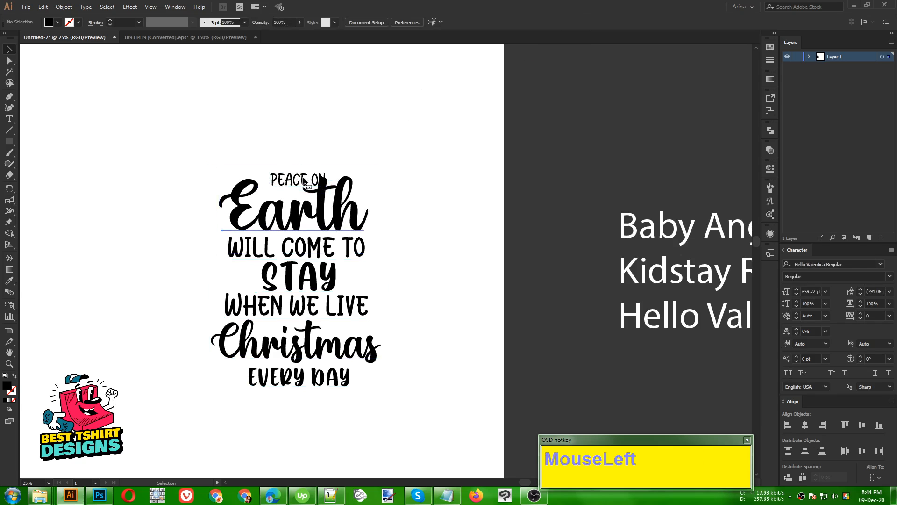
left_click(405, 145)
left_click(334, 196)
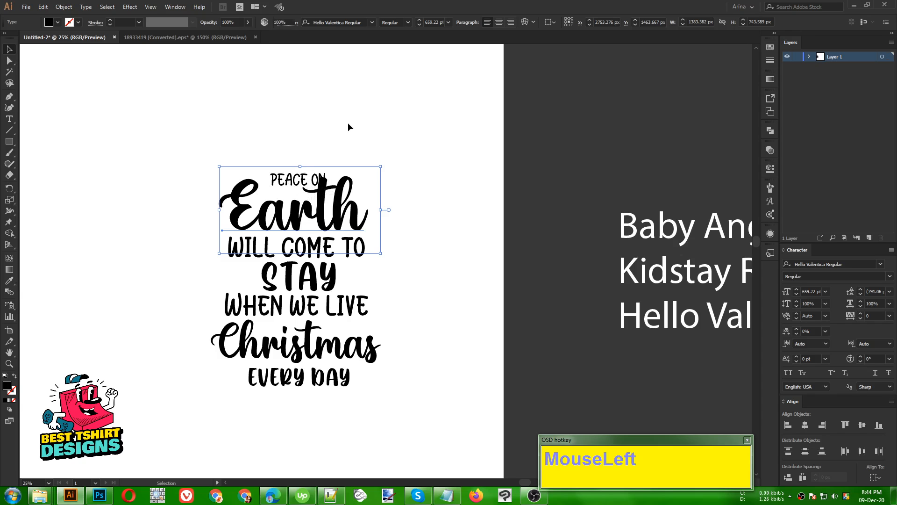
left_click_drag(236, 135, 325, 198)
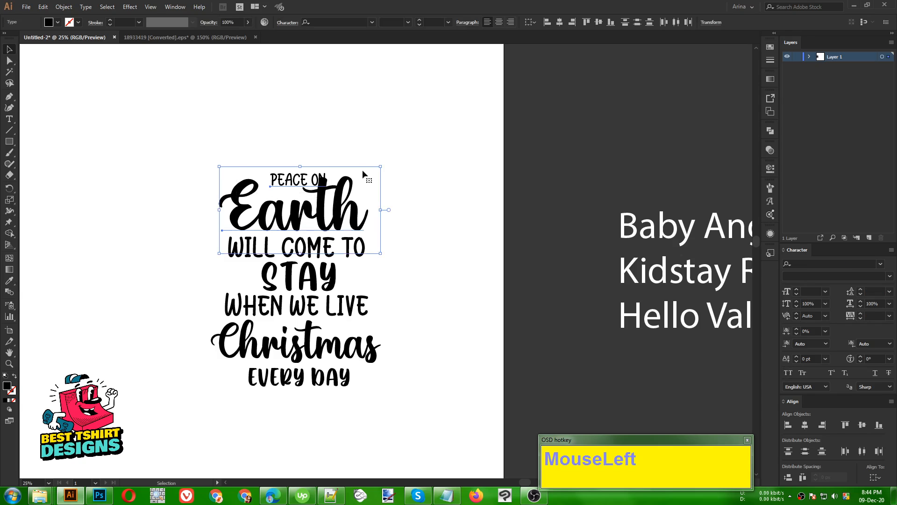
left_click(345, 212, "shift")
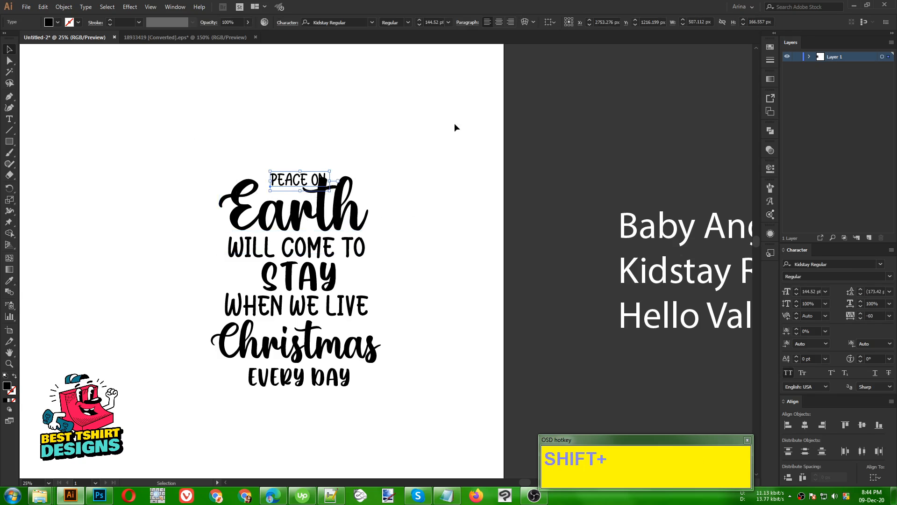
key("Up")
key("Up")
key("Up")
key("Up")
key("Up")
key("Up")
key("Up")
key("Up")
key("Up")
key("Up")
key("Up")
key("Up")
key("Up")
key("Up")
key("Up")
key("Up")
key("Up")
key("Up")
key("Up")
key("Up")
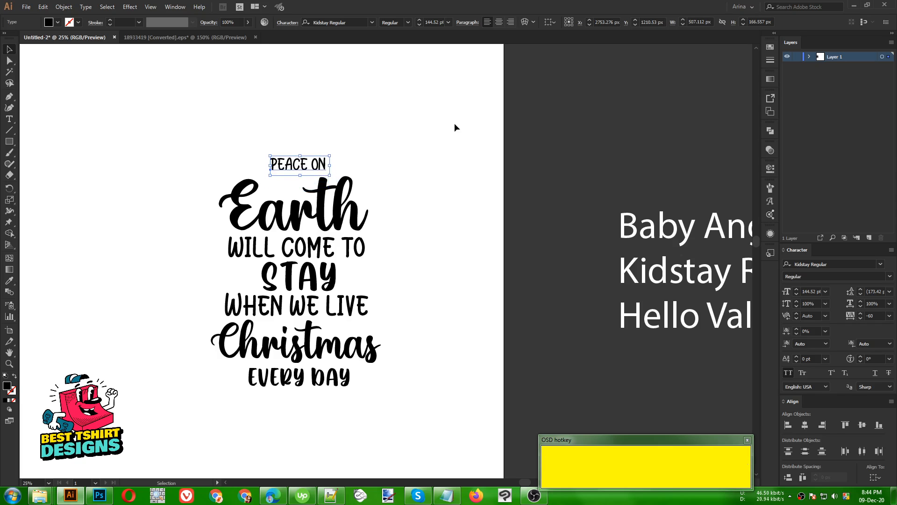
key("Up")
Step: Enlarge "PEACE ON" from its centre to about 254 pt and nudge it down closer to "Earth"
left_click_drag(329, 162, 353, 163)
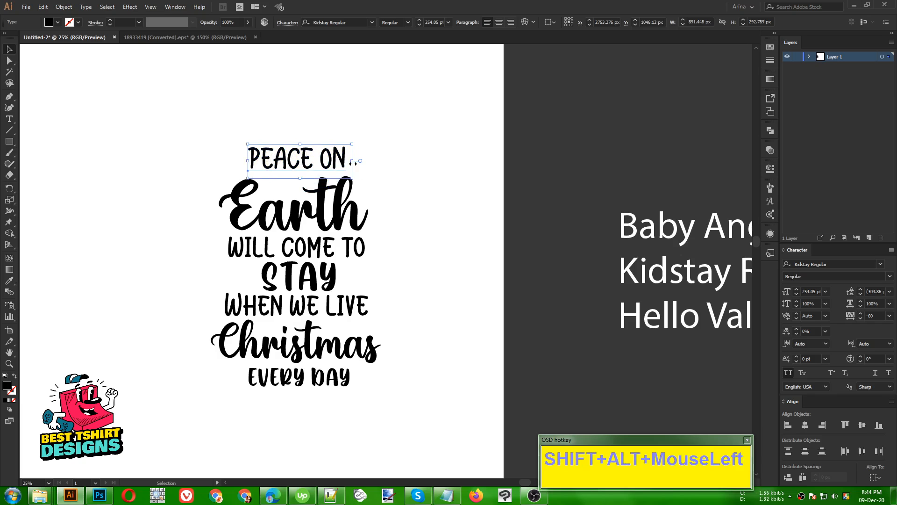
key("Down")
key("Down")
key("Down")
key("Down")
key("Down")
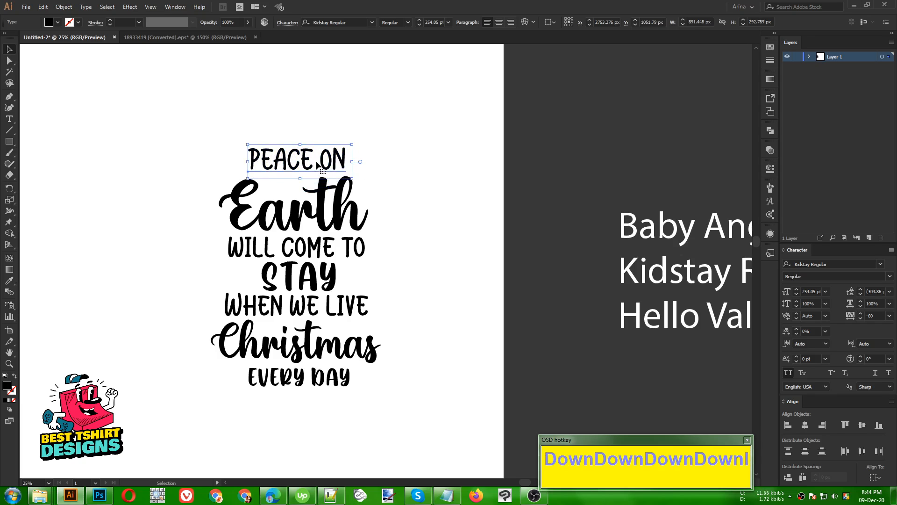
left_click(414, 156)
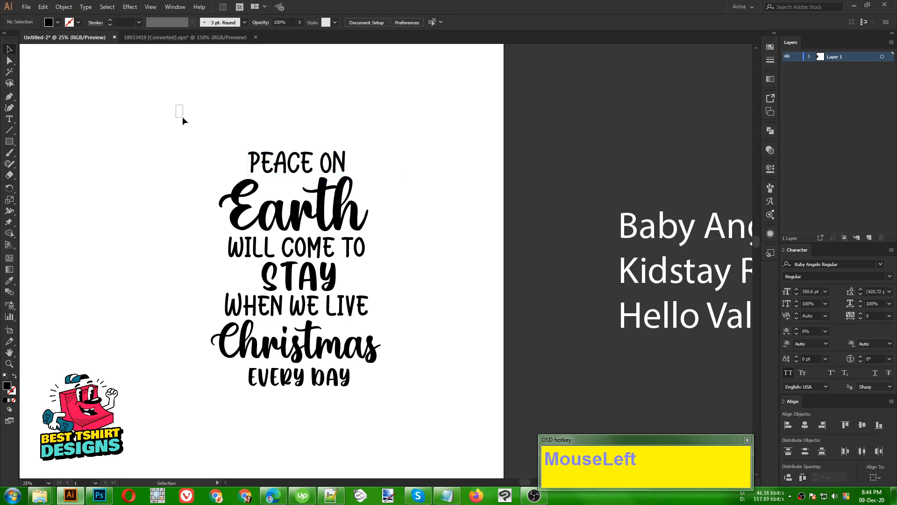
Step: Try to distribute the vertical spacing evenly between all the quote lines while they are still live text
left_click_drag(176, 106, 483, 441)
left_click_drag(433, 118, 473, 43)
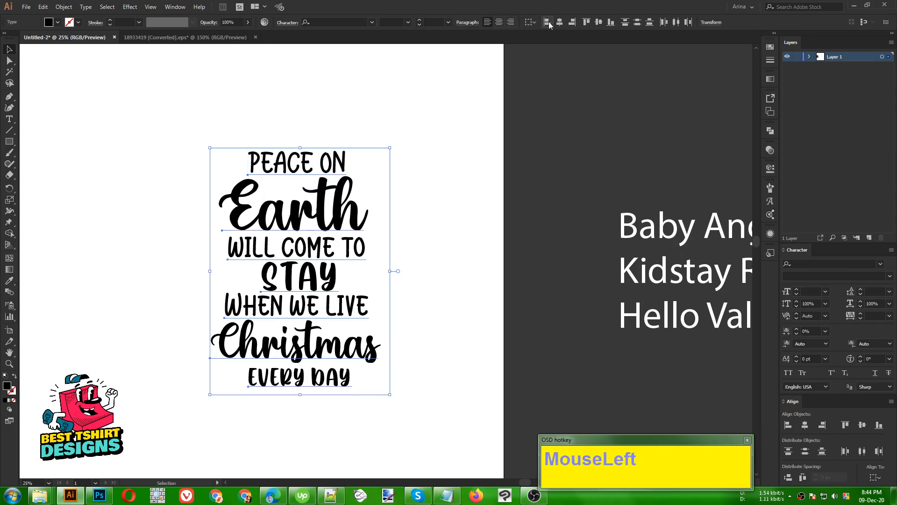
left_click(377, 96)
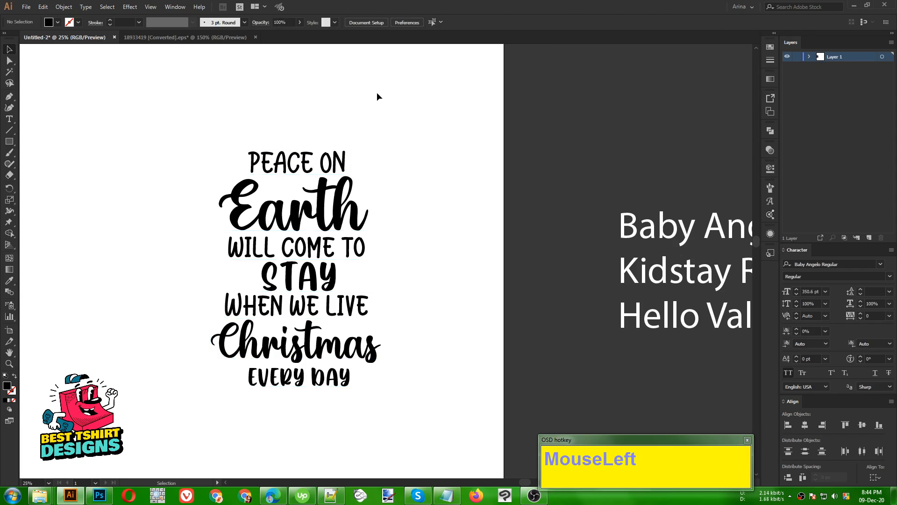
left_click(435, 268)
left_click_drag(414, 407, 218, 128)
left_click(788, 477)
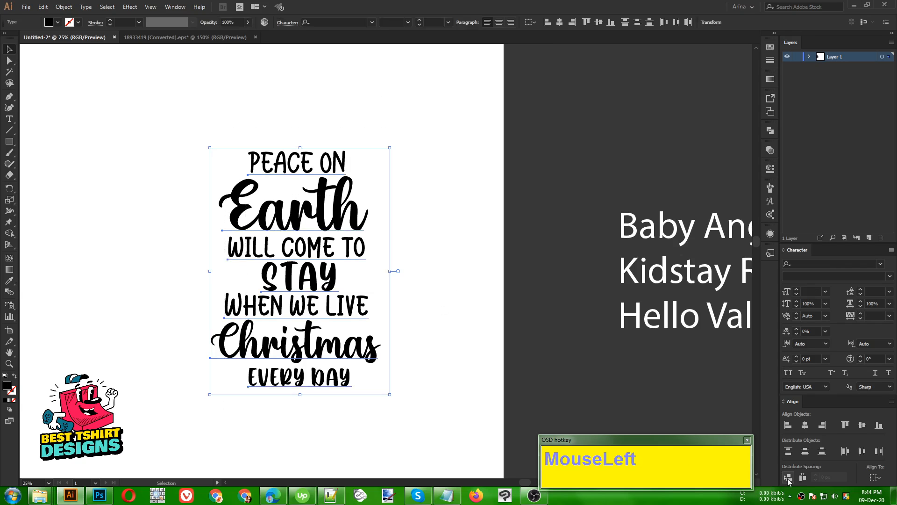
left_click(464, 291)
key("ctrl+z")
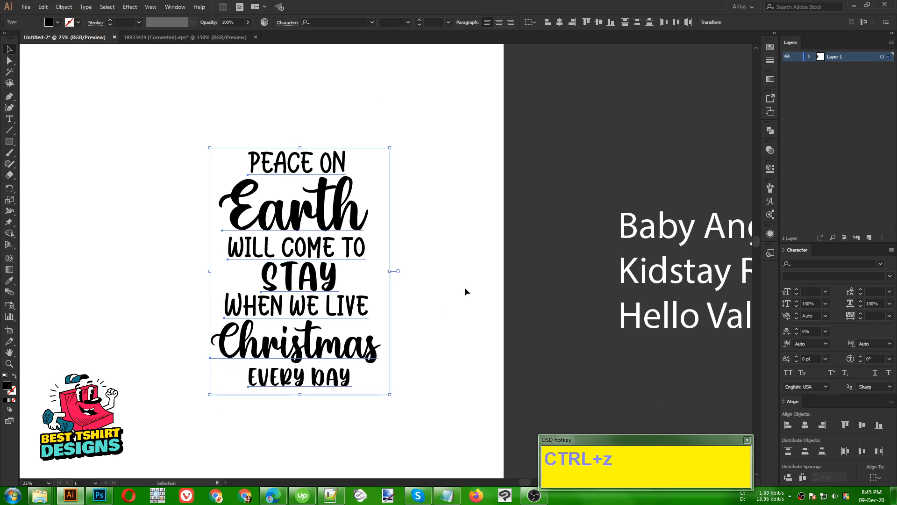
Step: Convert all the quote lines to outlines and distribute the vertical spacing between them evenly
scroll(303, 244, "down", 2, "alt")
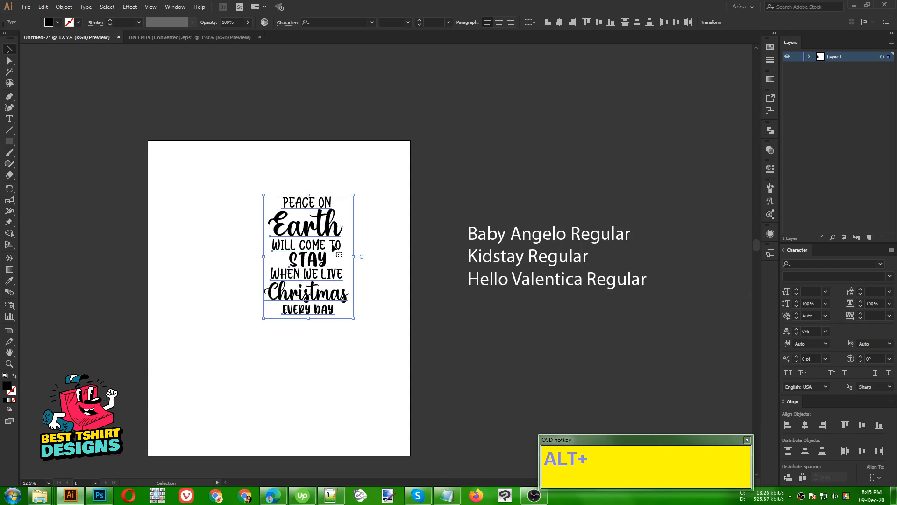
scroll(333, 248, "up", 2, "alt")
right_click(306, 216)
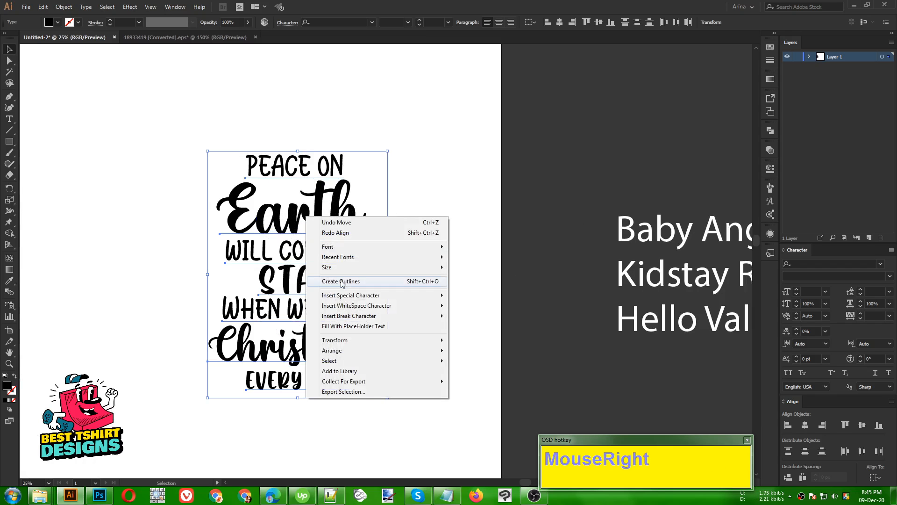
left_click(342, 281)
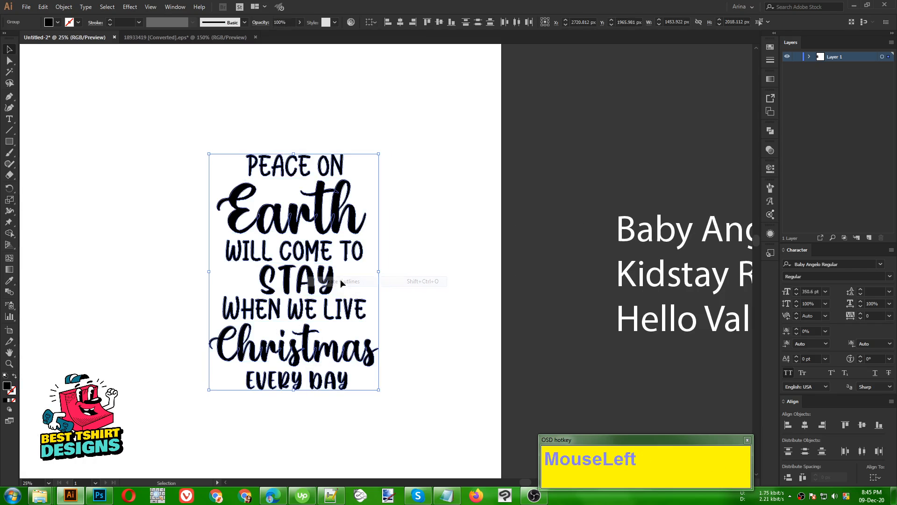
left_click(788, 477)
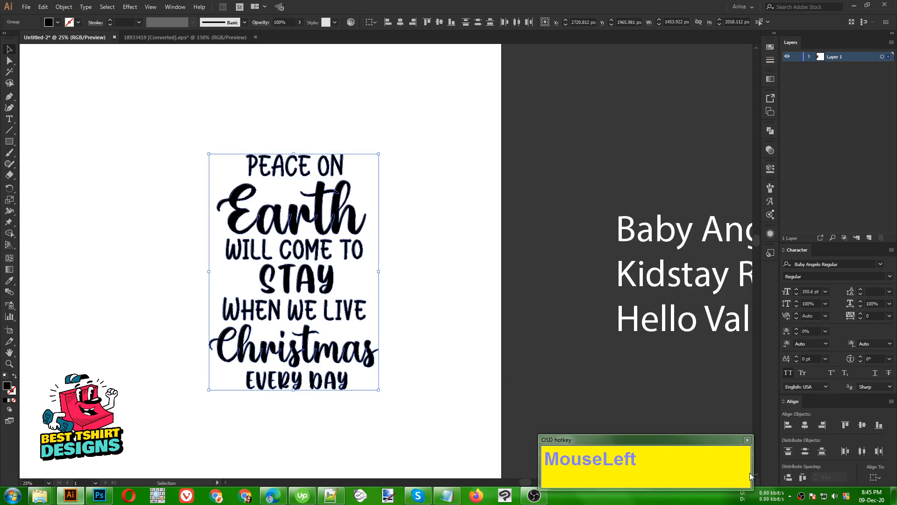
left_click(420, 235)
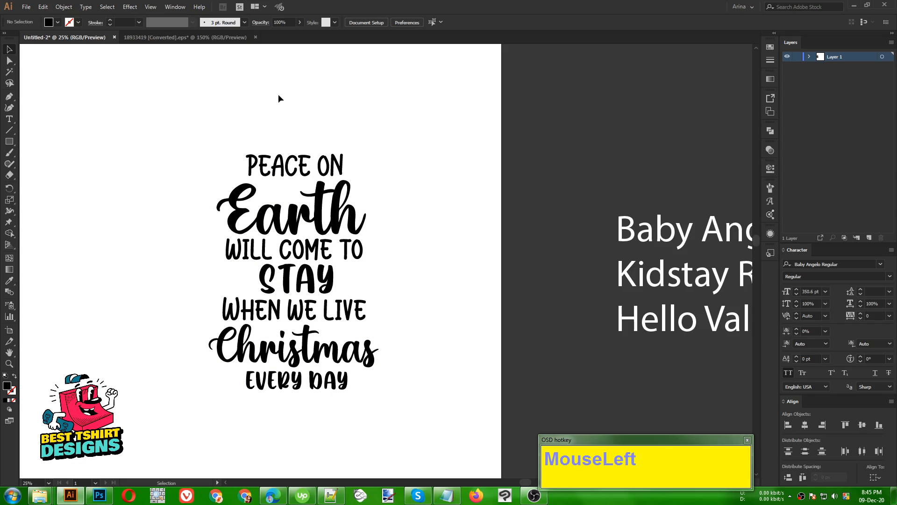
left_click_drag(202, 114, 411, 411)
left_click(452, 290)
Step: Switch to the Christmas elements document 18933419 [Converted].eps and ungroup its artwork
left_click(217, 37)
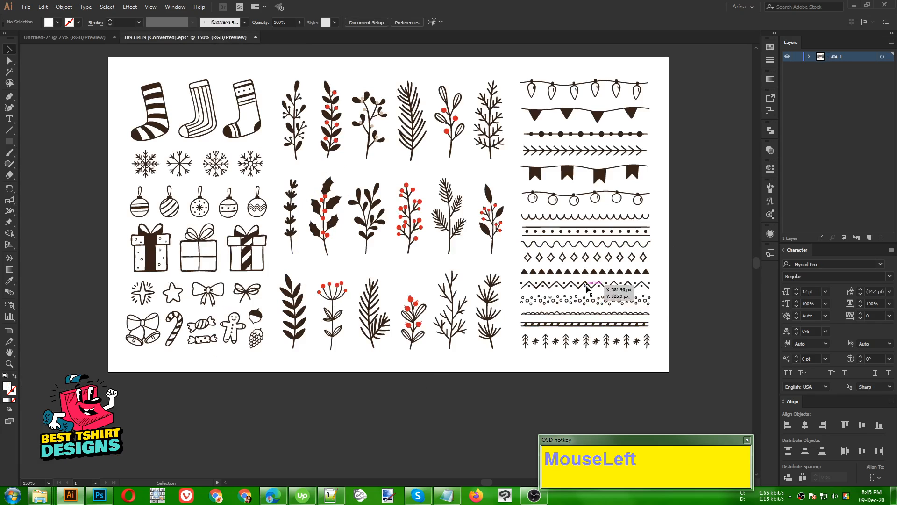
left_click_drag(521, 225, 657, 238)
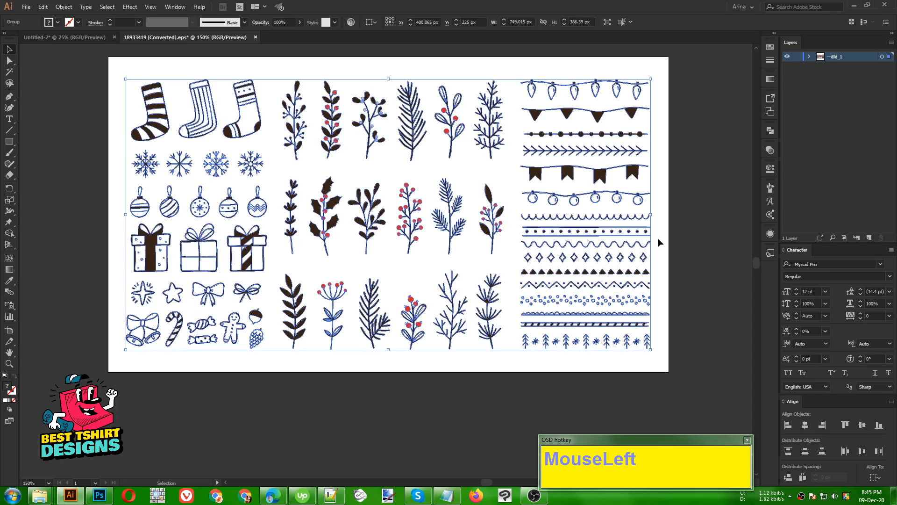
right_click(627, 237)
left_click(652, 239)
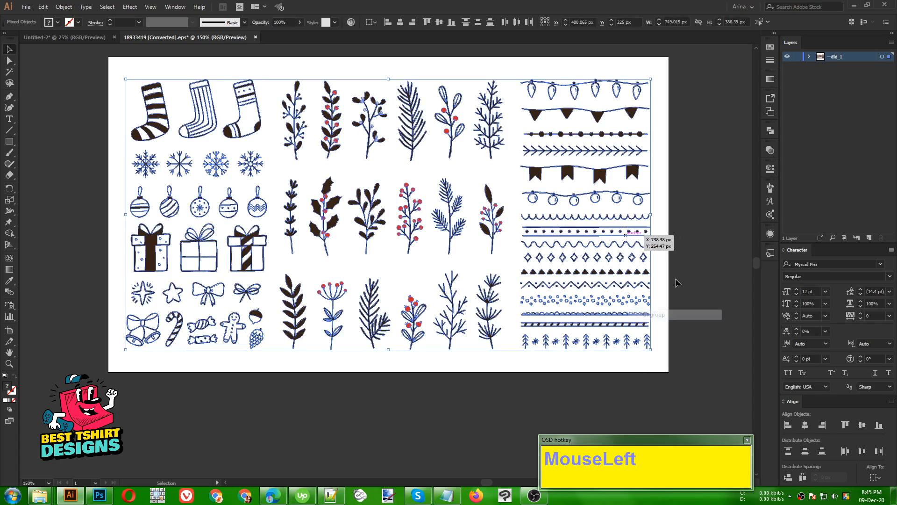
Step: Copy the border of dots between two lines from the Christmas elements document and paste it into the quote document Untitled-2
left_click(636, 236)
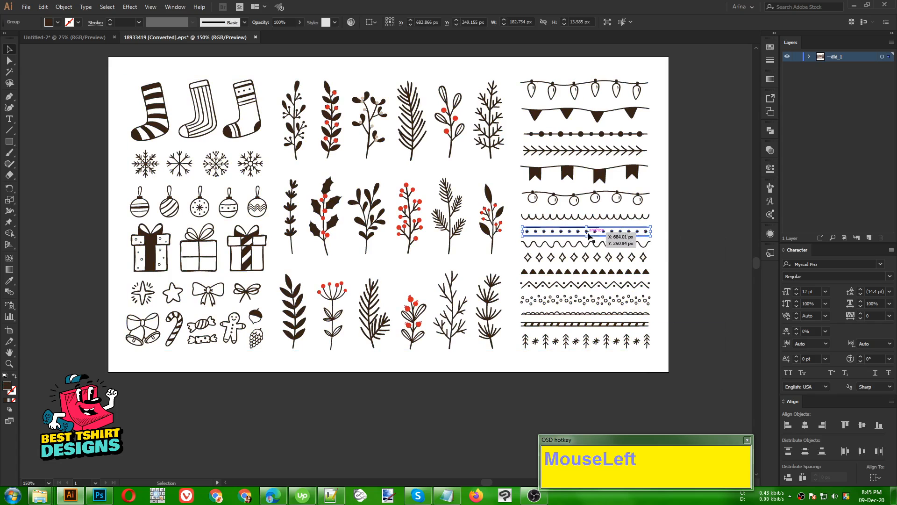
scroll(615, 230, "up", 4)
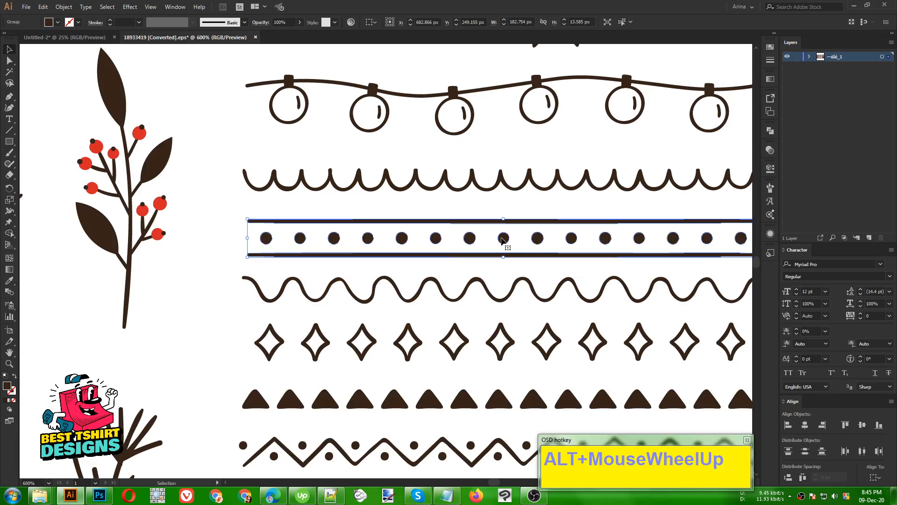
left_click(503, 240)
scroll(422, 240, "down", 3)
key("ctrl+c")
left_click(65, 37)
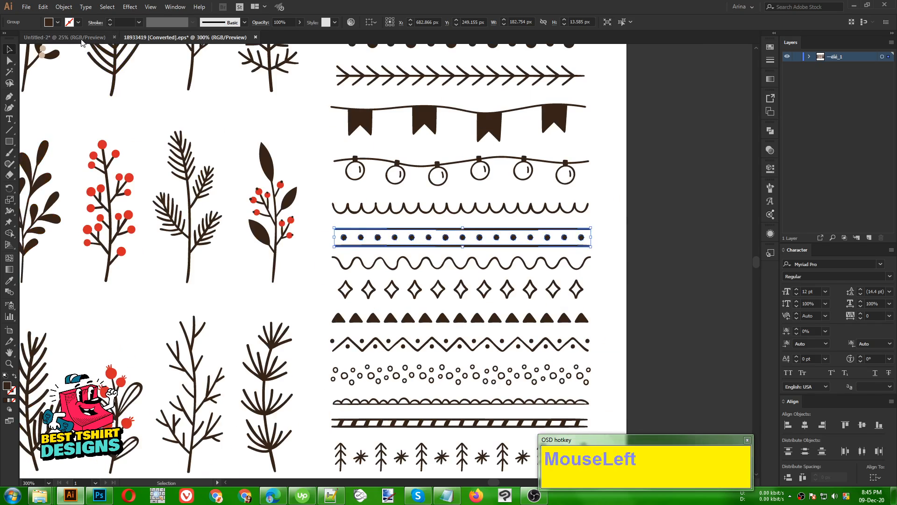
key("ctrl+v")
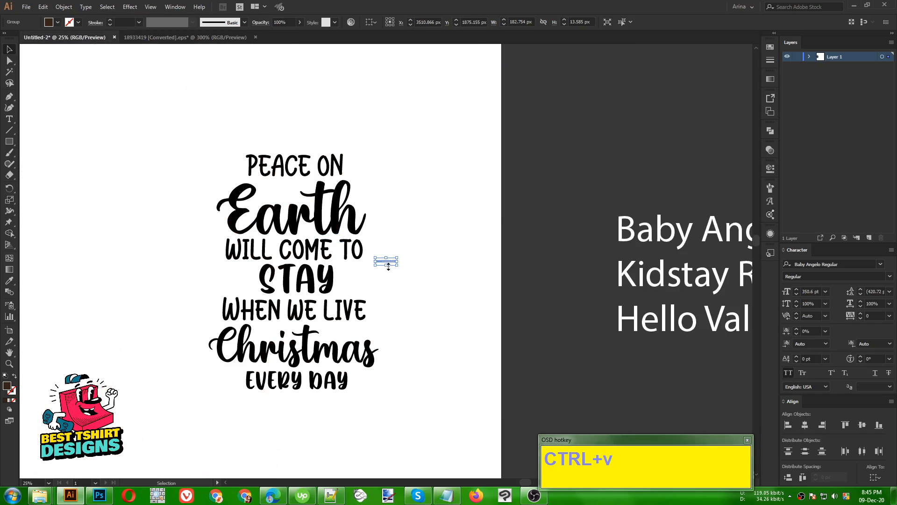
Step: Enlarge the dotted border to about 1345 px wide above "PEACE ON" and nudge it up slightly
left_click_drag(388, 265, 366, 151)
left_click_drag(218, 148, 208, 148)
key("shift+Up")
key("shift+Up")
key("shift+Up")
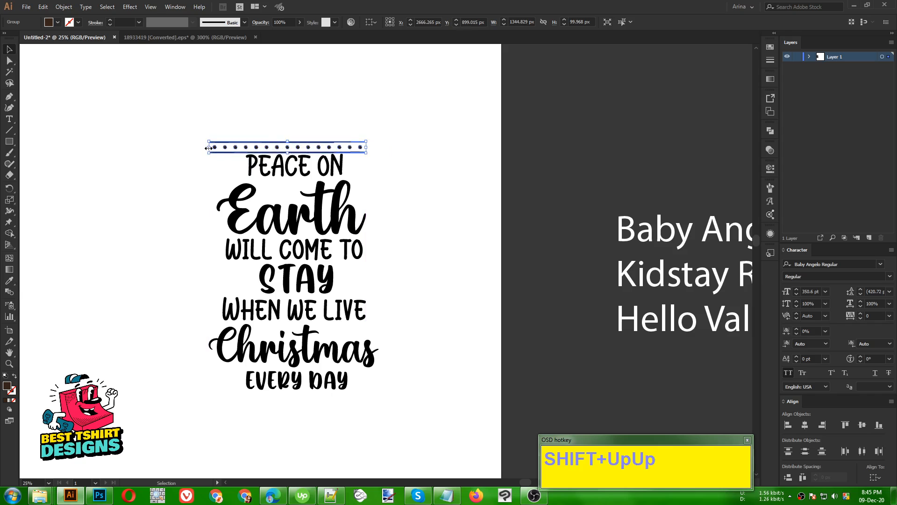
left_click(365, 186)
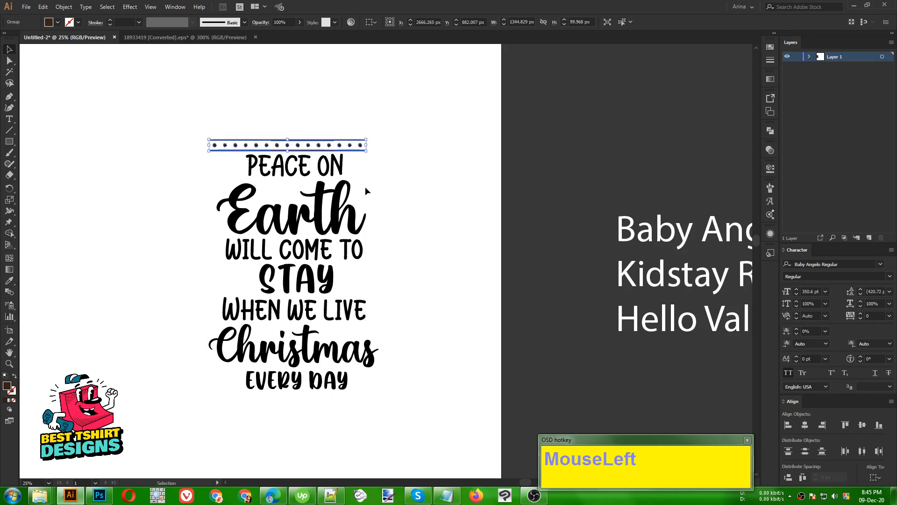
Step: Copy the zigzag border with dots from the Christmas elements document and return to the quote document
left_click(224, 42)
scroll(496, 294, "down", 1, "alt")
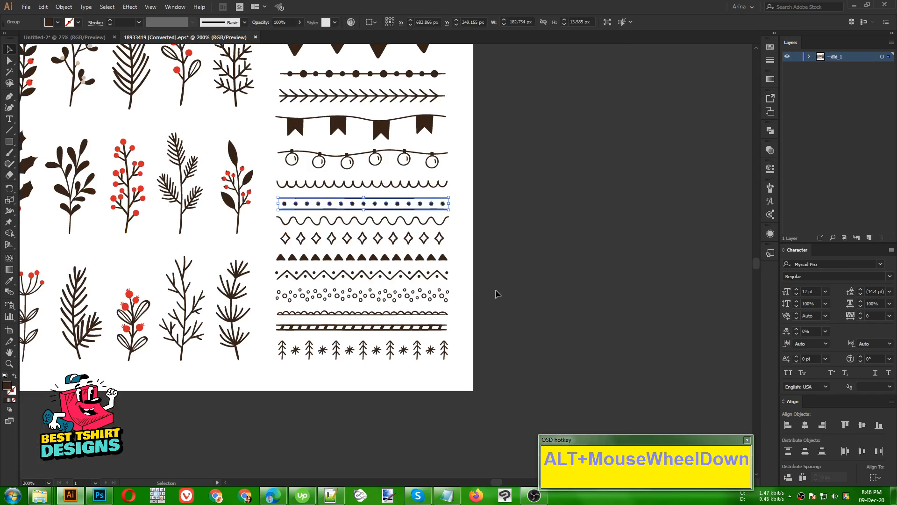
scroll(451, 290, "up", 1, "alt")
left_click_drag(197, 260, 472, 278)
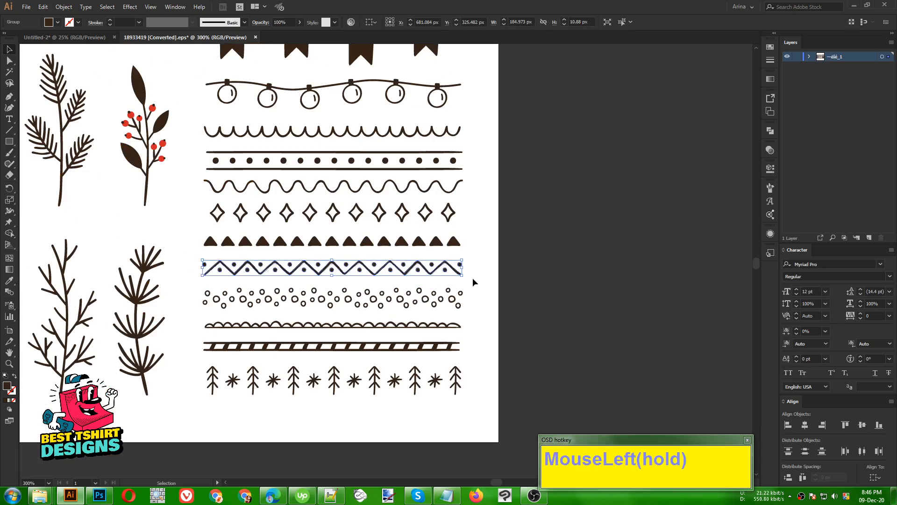
key("ctrl+c")
left_click(87, 42)
key("ctrl+v")
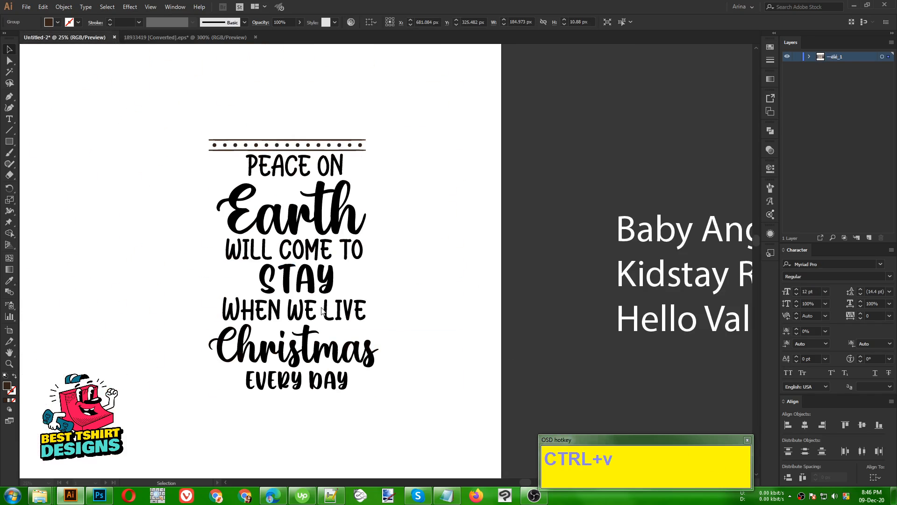
left_click_drag(390, 265, 399, 287)
key("ctrl+x")
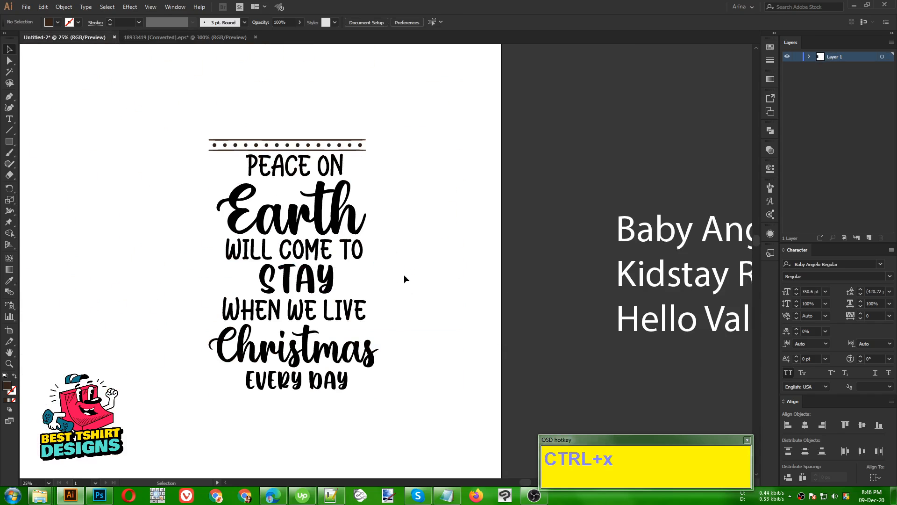
key("ctrl+z")
key("ctrl+z")
Step: Paste the zigzag border below "EVERY DAY", enlarge it to about 1454 px wide and nudge it up closer to the text
key("ctrl+v")
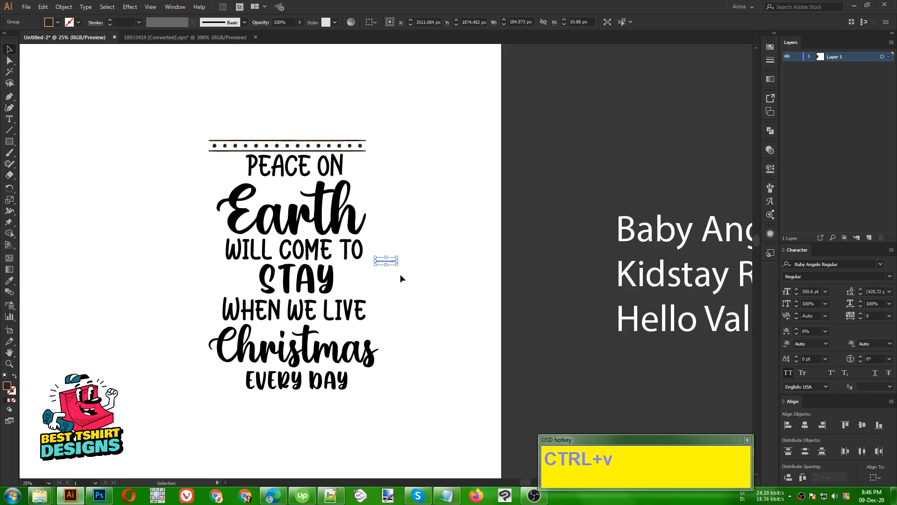
left_click(396, 266, "shift")
left_click_drag(397, 266, 378, 400)
left_click(363, 400, "shift")
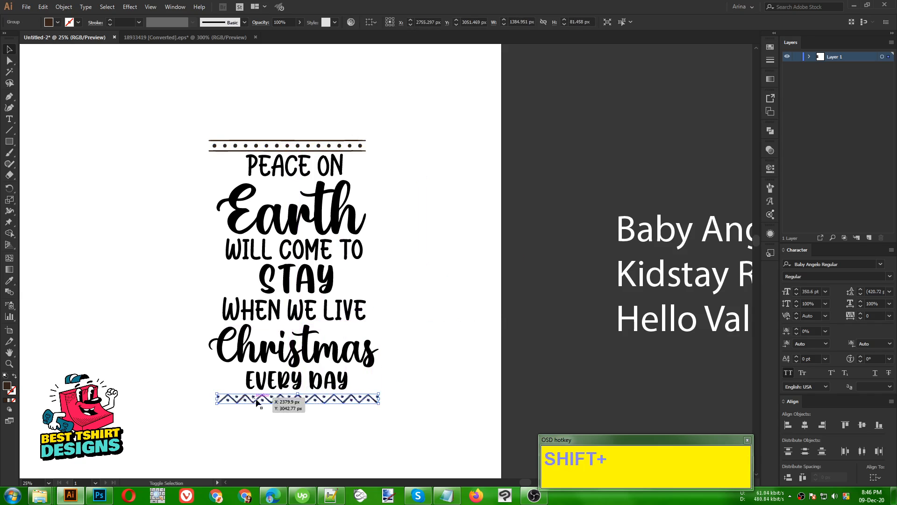
left_click_drag(217, 399, 210, 399)
key("shift+Up")
key("shift+Up")
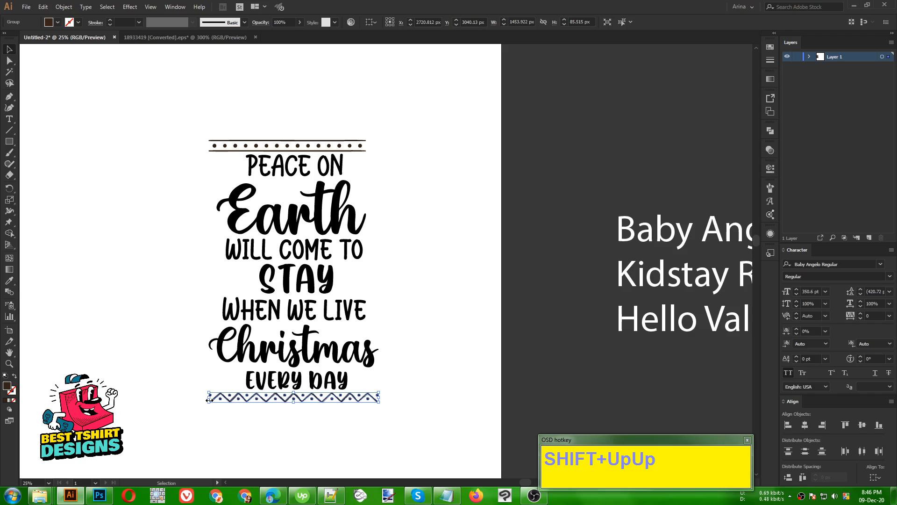
left_click(449, 240)
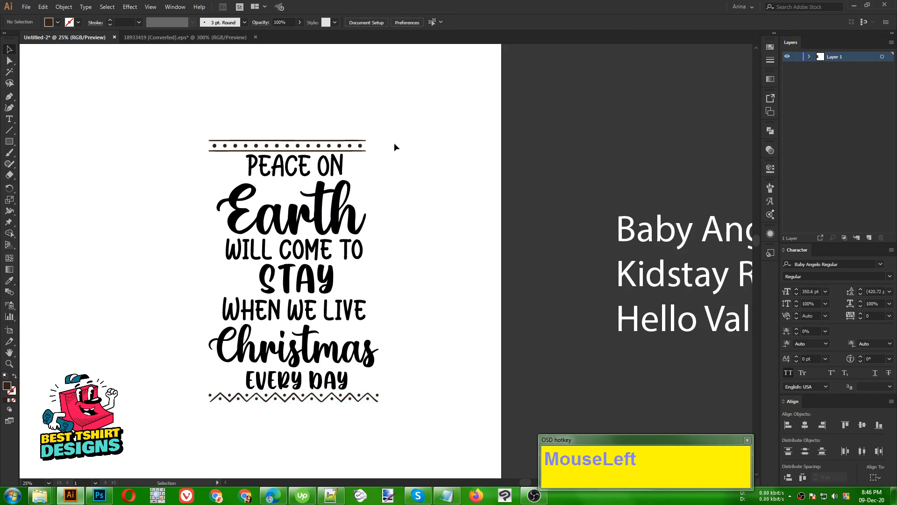
Step: Copy the first snowflake in the row from the Christmas elements document and paste it into the quote document
left_click(185, 37)
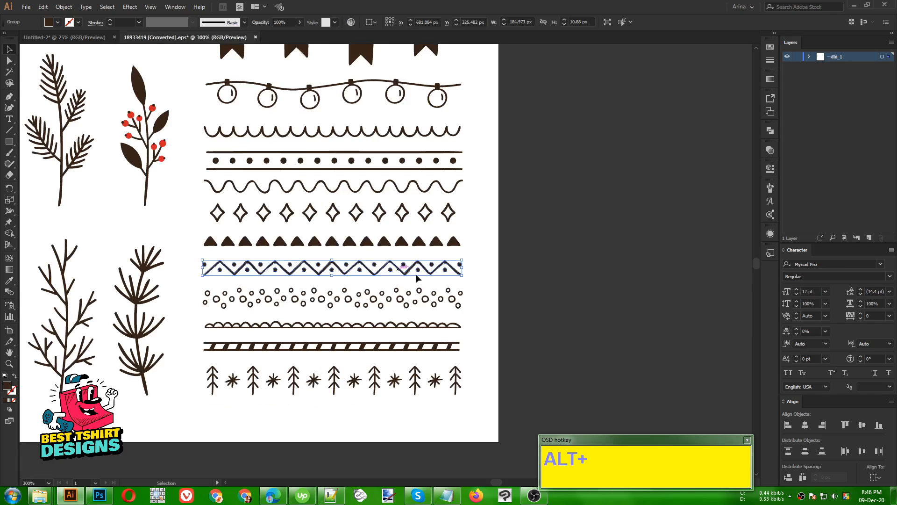
scroll(474, 282, "down", 2)
scroll(475, 282, "down", 1, "alt")
scroll(465, 233, "down", 1, "alt")
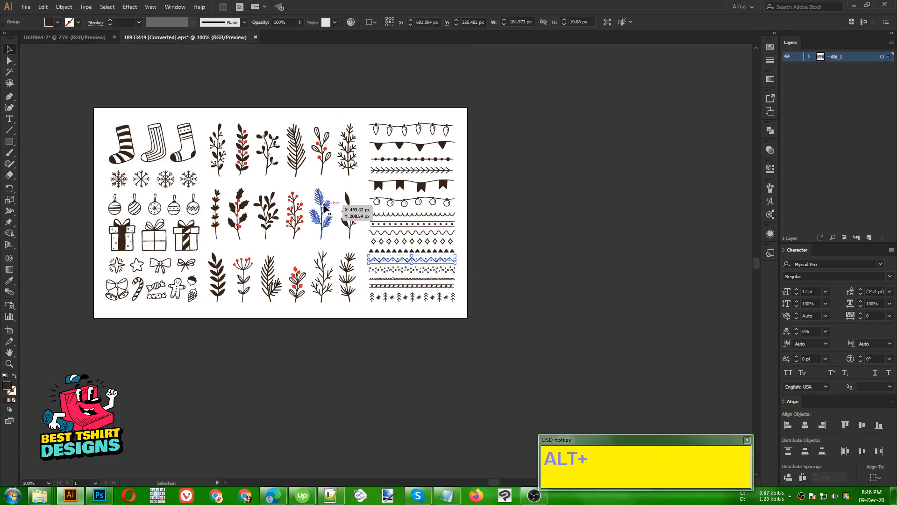
scroll(164, 182, "up", 2, "alt")
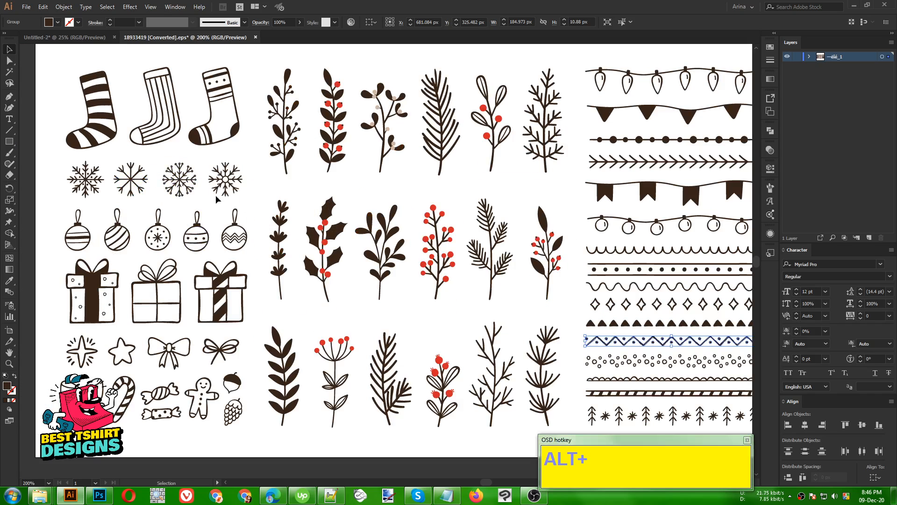
left_click(181, 180)
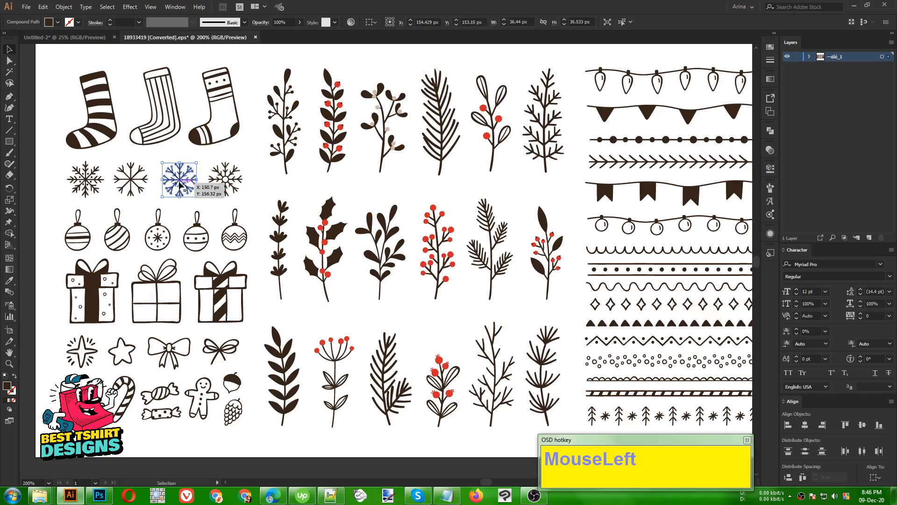
left_click(98, 185)
key("ctrl+c")
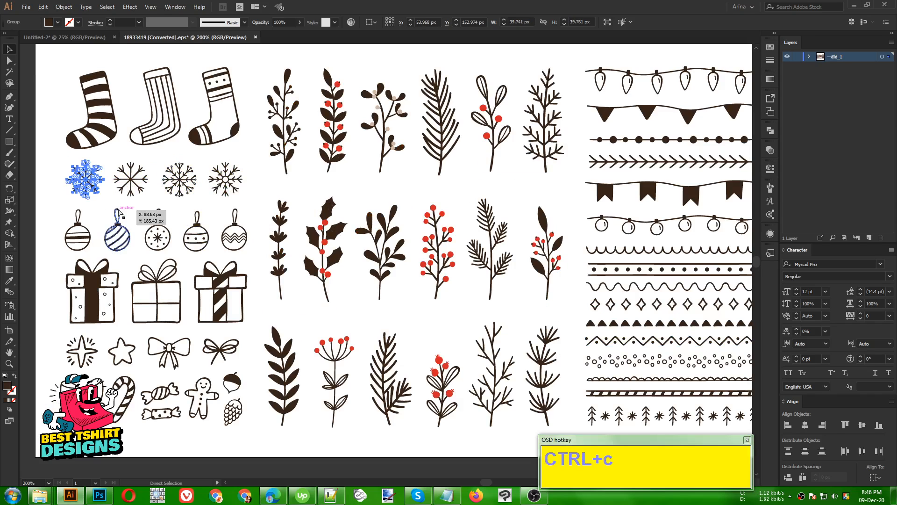
left_click(63, 39)
key("ctrl+v")
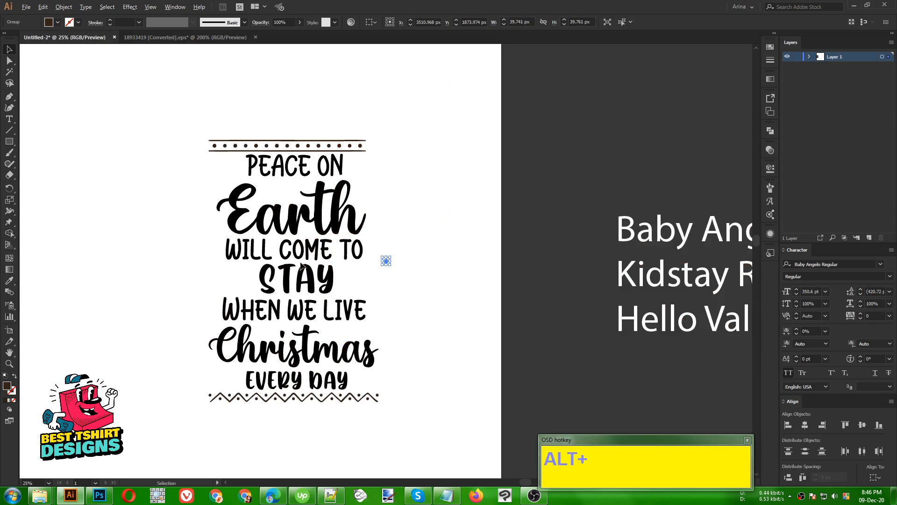
Step: Place the snowflake just after "STAY" at about 223 px wide and nudge it up and slightly closer to the word
scroll(327, 270, "up", 1, "alt")
left_click_drag(419, 265, 388, 288, "shift")
key("shift+Up")
key("shift+Up")
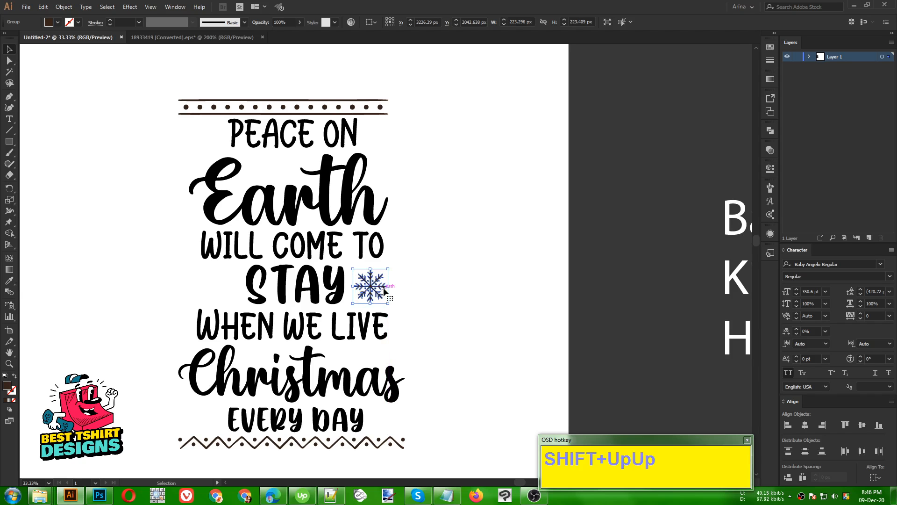
key("shift+Up")
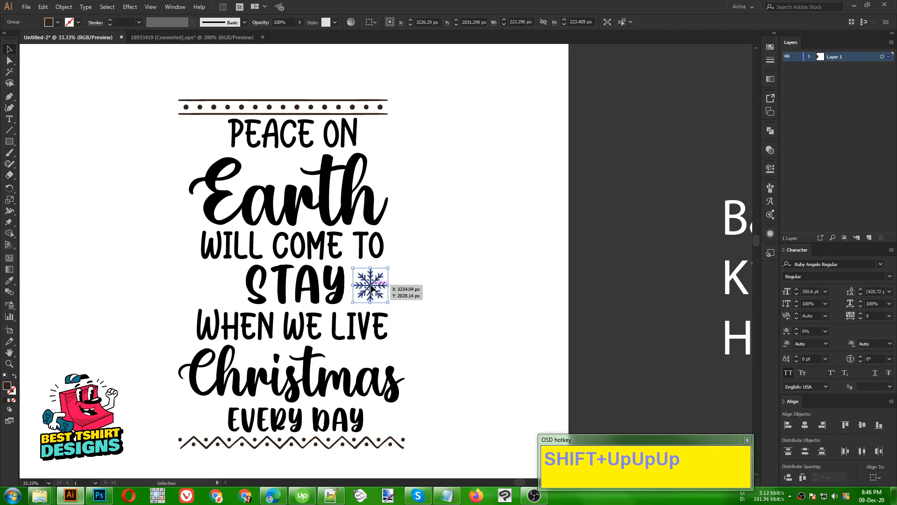
key("Left")
key("Left")
key("Left")
Step: Duplicate the snowflake to the other side of "STAY" and align both snowflakes on their vertical centres
left_click_drag(372, 290, 226, 285, "alt")
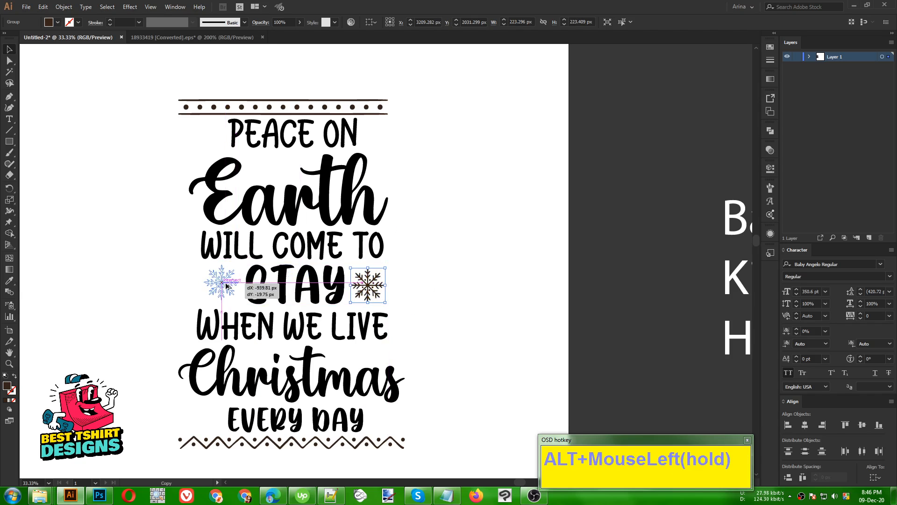
left_click(368, 286, "shift")
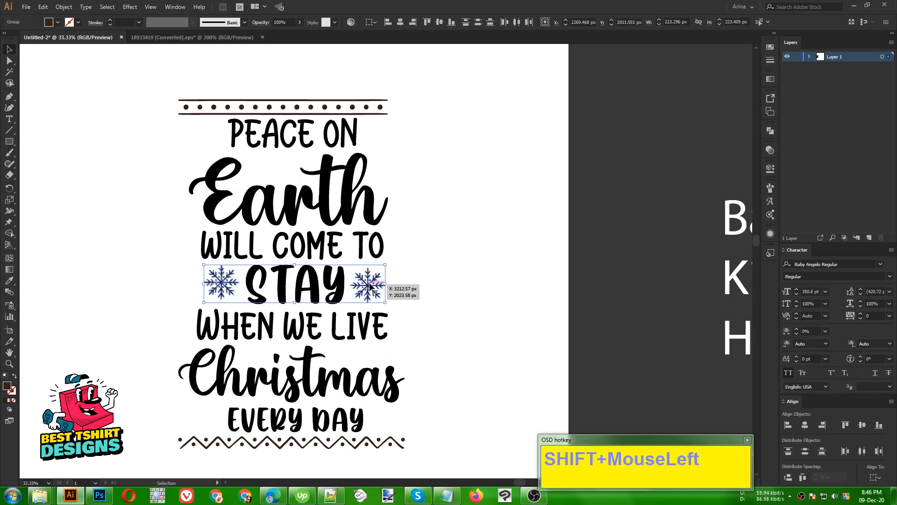
left_click(436, 22)
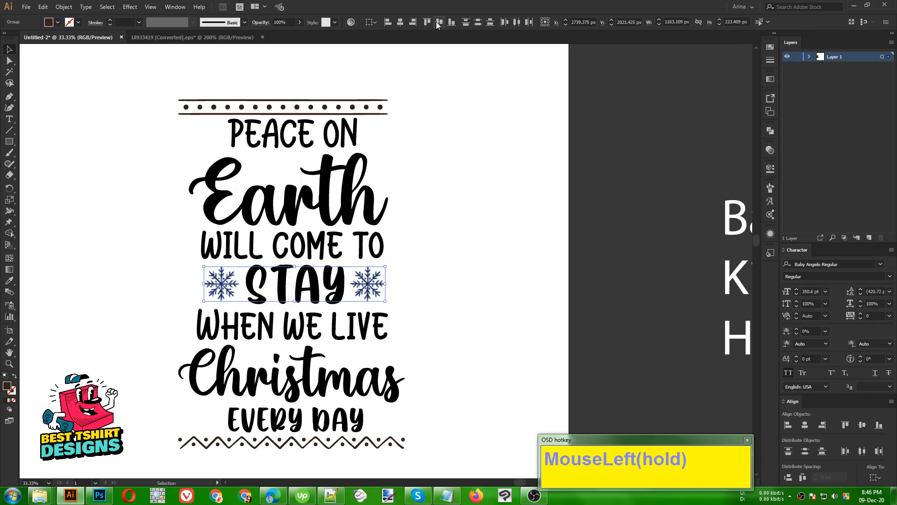
left_click(492, 155)
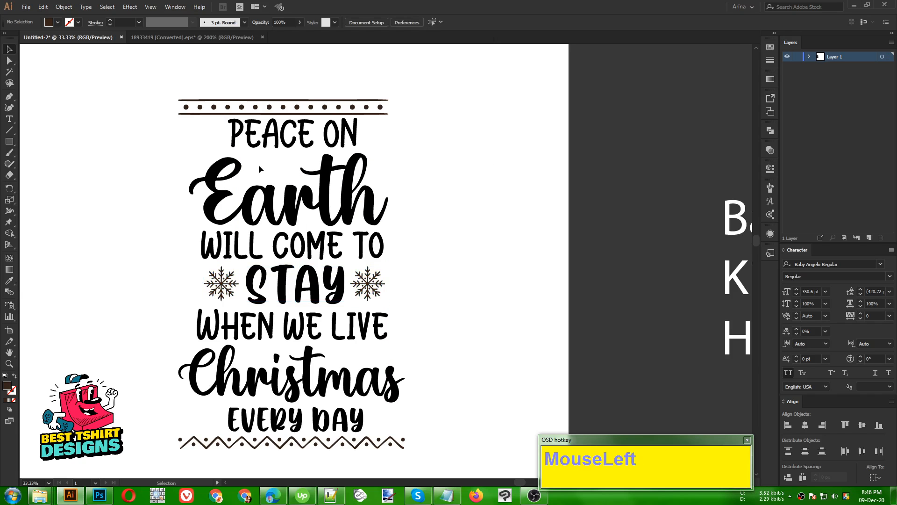
Step: Copy the bells with a bow from the Christmas elements document and paste them into the quote document
left_click(235, 40)
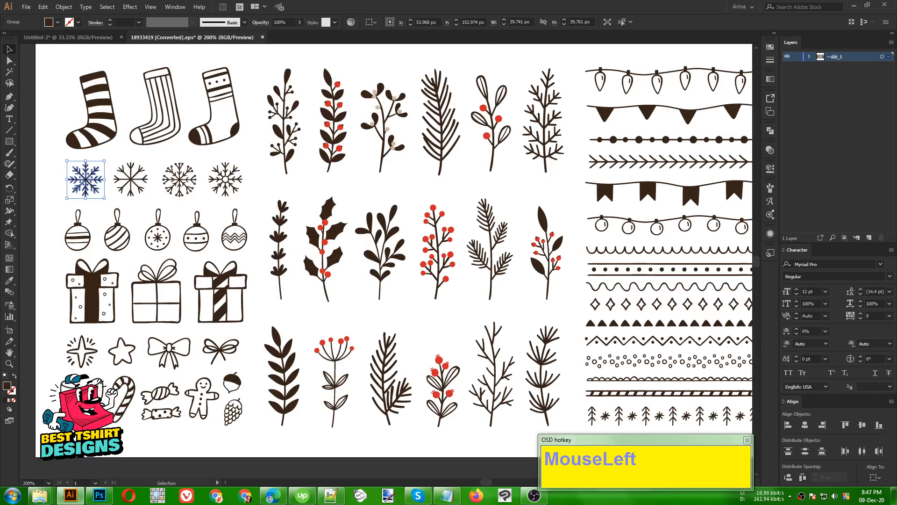
left_click(93, 392)
key("ctrl+c")
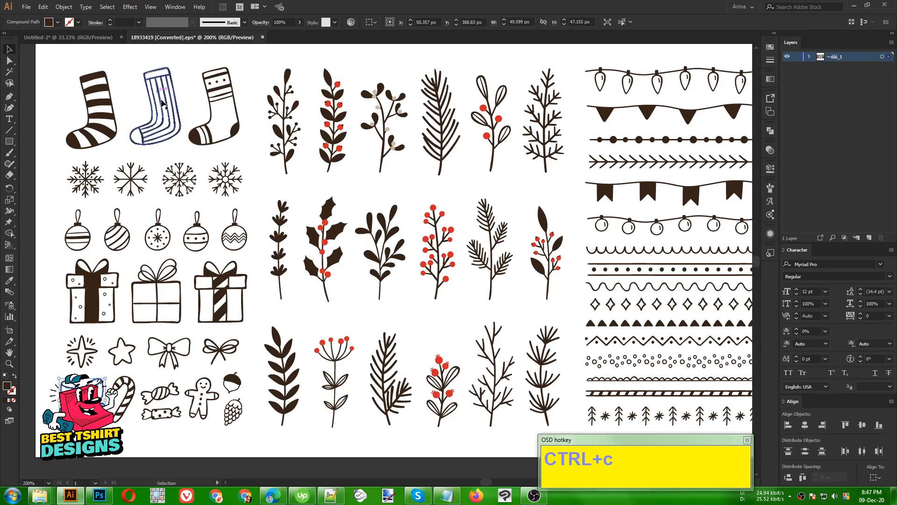
left_click(70, 37)
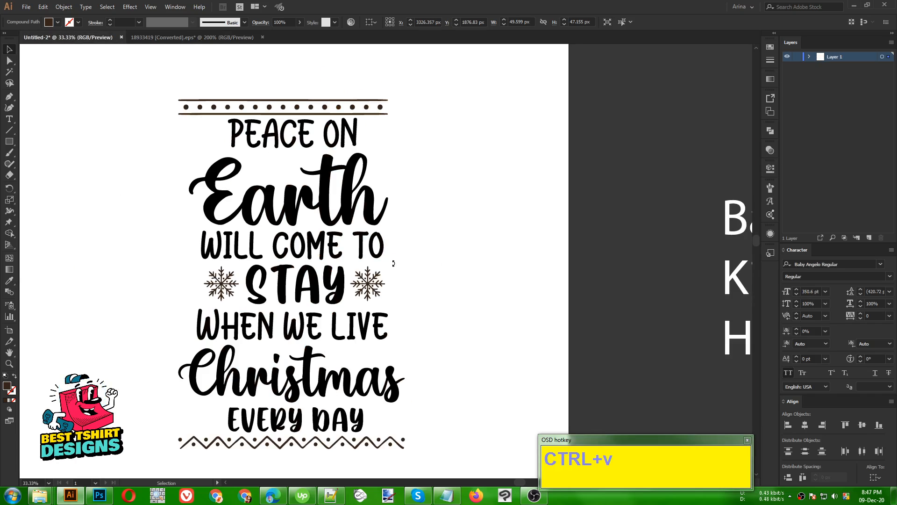
Step: Fit the bells into the gap above the "a" of "Earth", nudging them down and shrinking them slightly from the centre
left_click_drag(389, 265, 295, 164)
scroll(242, 132, "up", 2)
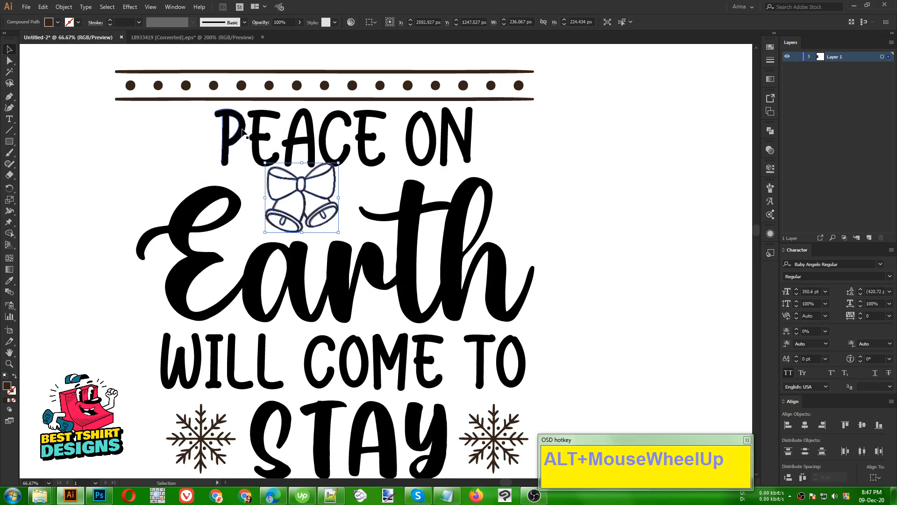
key("Down")
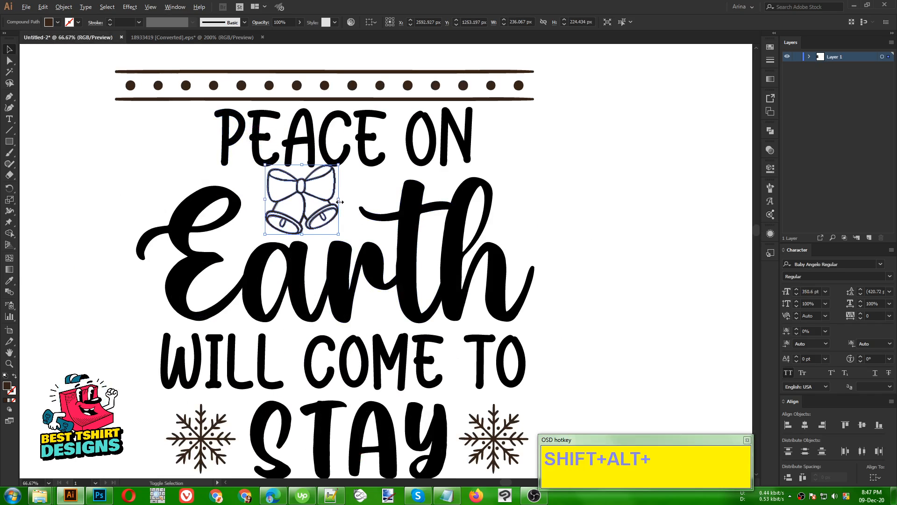
left_click_drag(339, 202, 334, 202)
scroll(334, 201, "down", 2)
left_click(458, 214)
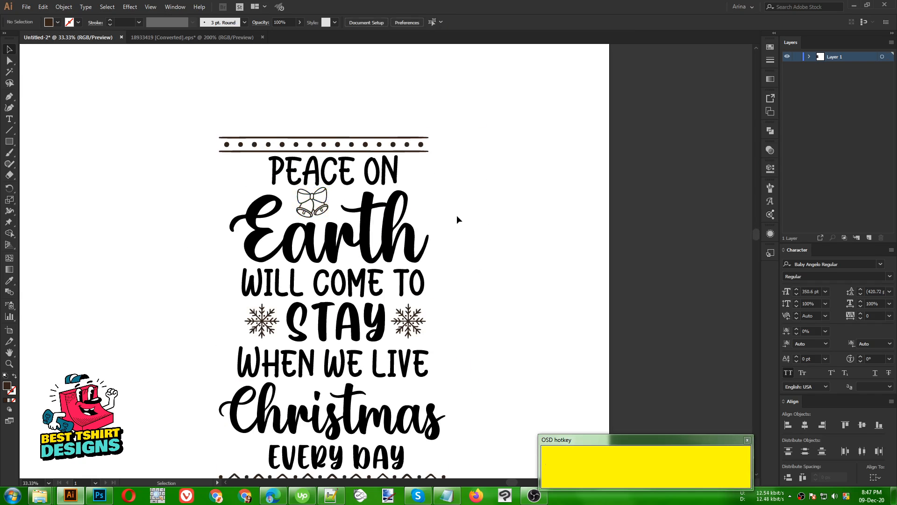
Step: Copy the outlined star from the Christmas elements document into the quote document, enlarging it to about 100 px wide beside "Christmas"
scroll(458, 220, "down", 2)
left_click(161, 36)
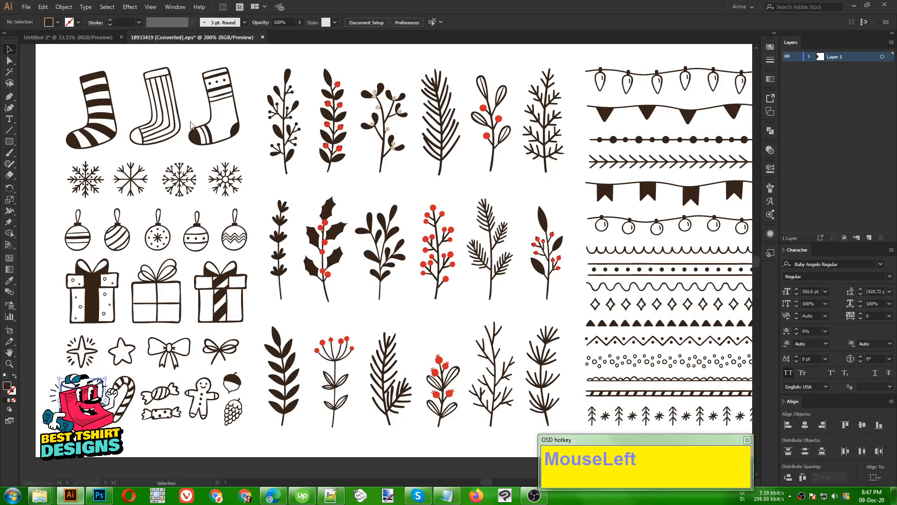
left_click(121, 360)
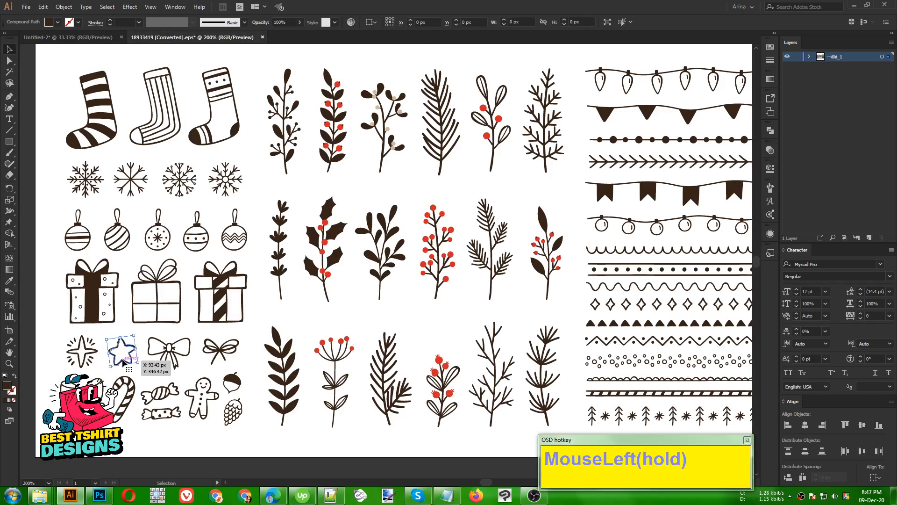
key("ctrl+c")
left_click(68, 37)
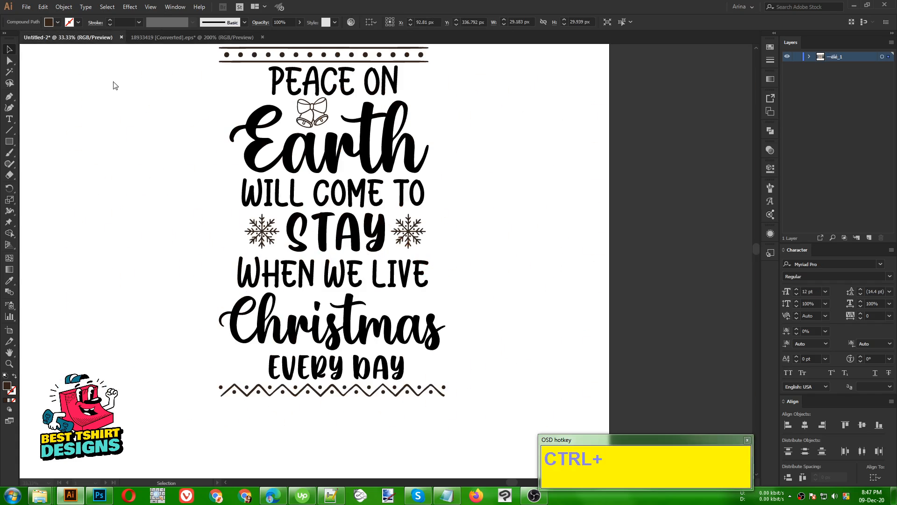
key("ctrl+v")
left_click_drag(390, 265, 502, 344)
left_click(497, 295)
scroll(497, 297, "up", 1)
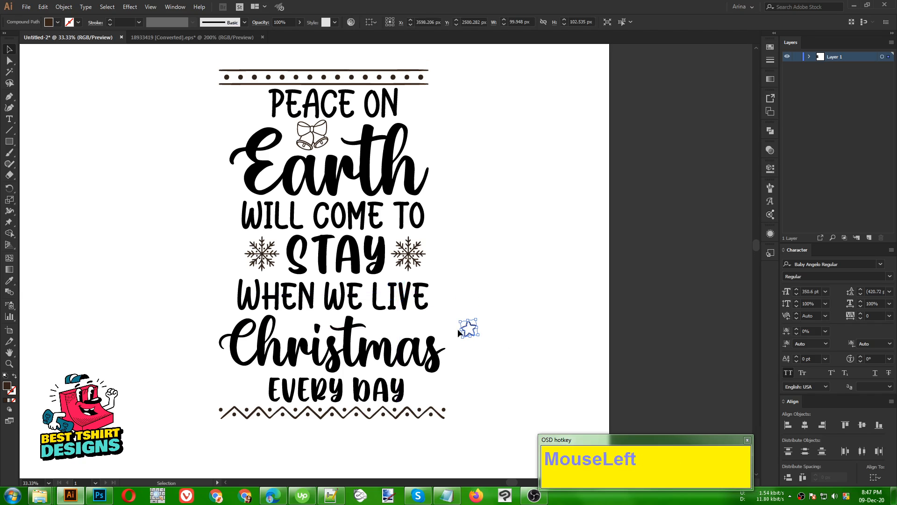
Step: Merge the star's outline and hollow interior into one solid dark brown shape with the Shape Builder
scroll(472, 335, "up", 5, "alt")
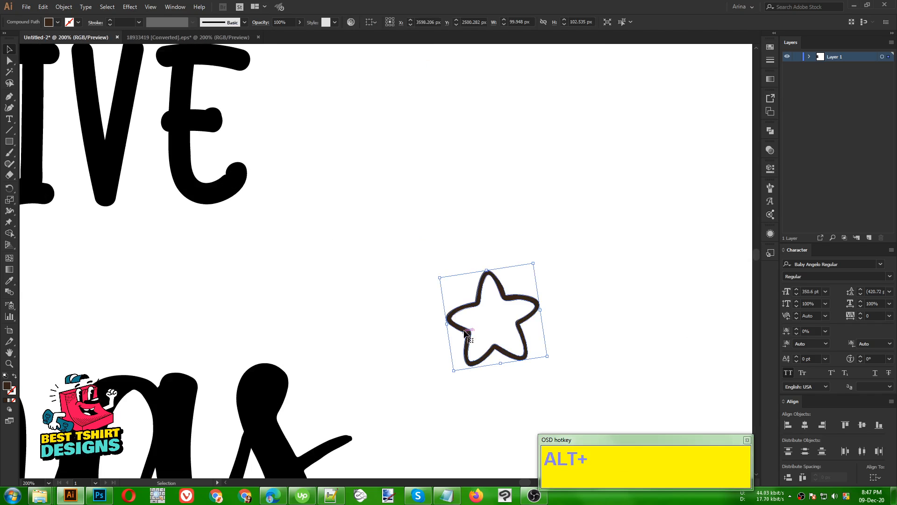
left_click_drag(489, 332, 381, 246)
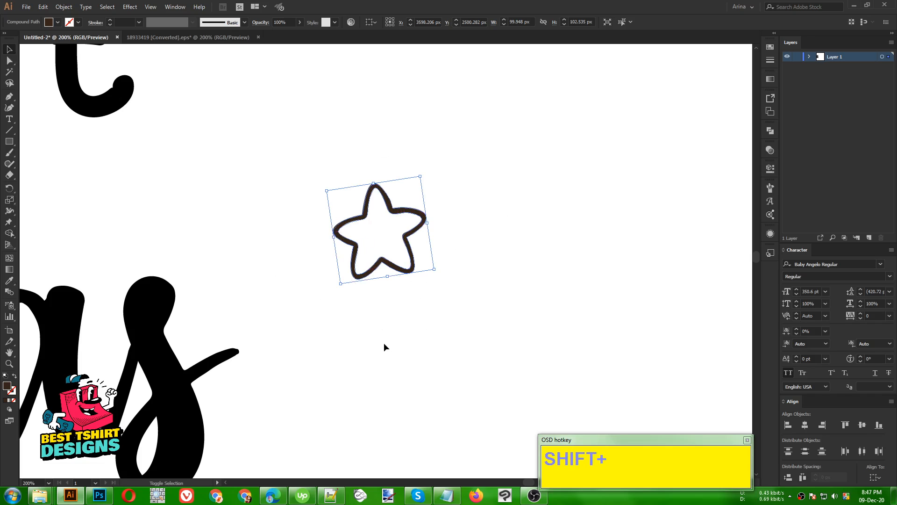
key("shift+m")
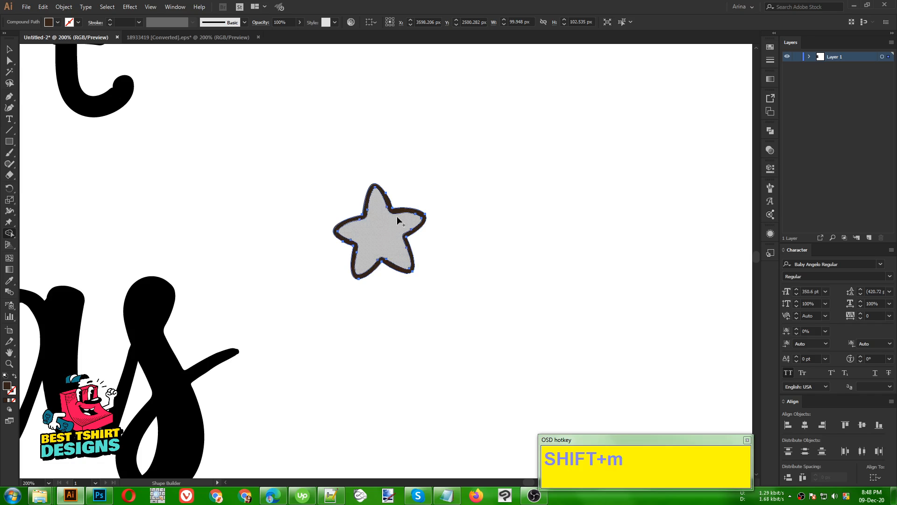
left_click_drag(401, 210, 394, 250)
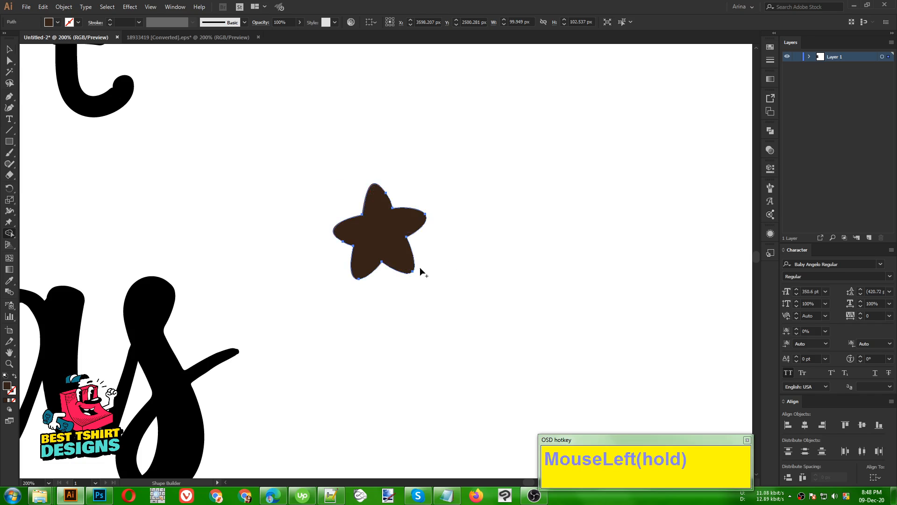
key("v")
left_click(446, 256)
Step: Enlarge the solid star to about 129 px wide and move it above the "r" of "Christmas"
scroll(485, 262, "down", 4)
left_click(459, 255)
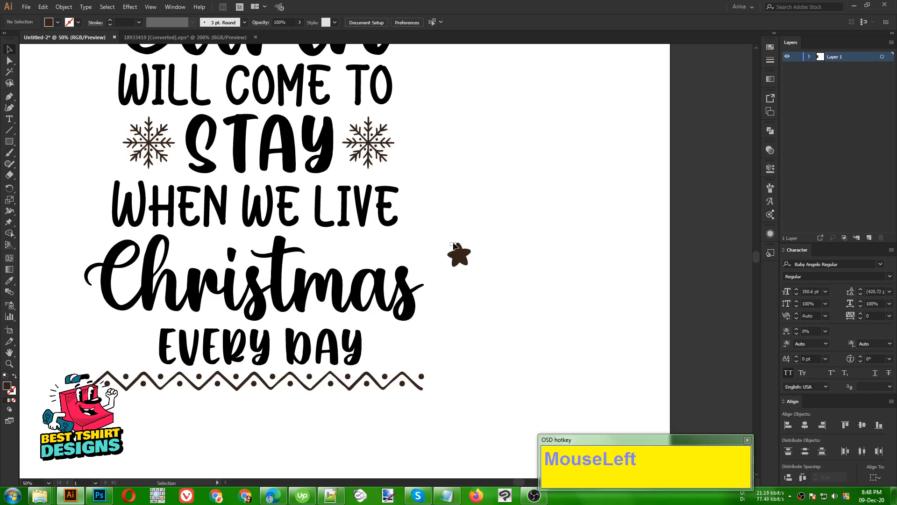
left_click_drag(471, 255, 486, 256)
left_click_drag(479, 260, 213, 248)
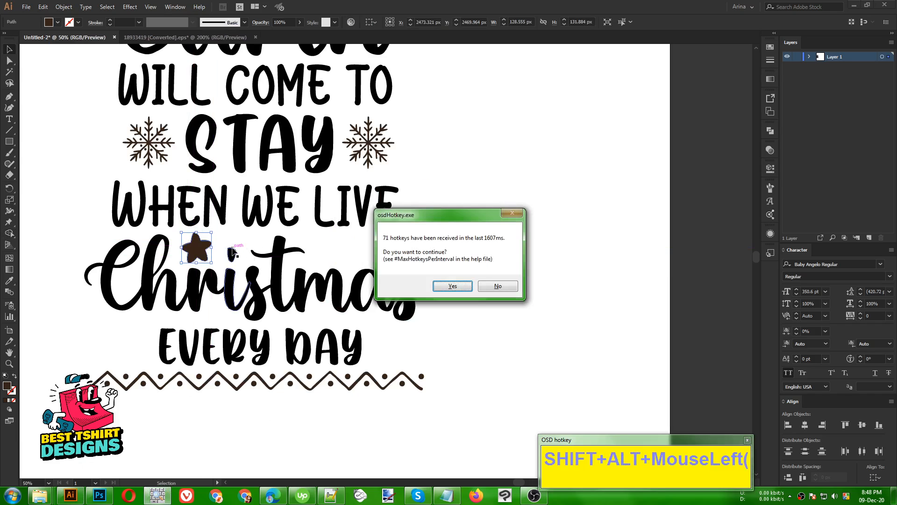
left_click(453, 286)
scroll(197, 247, "up", 2)
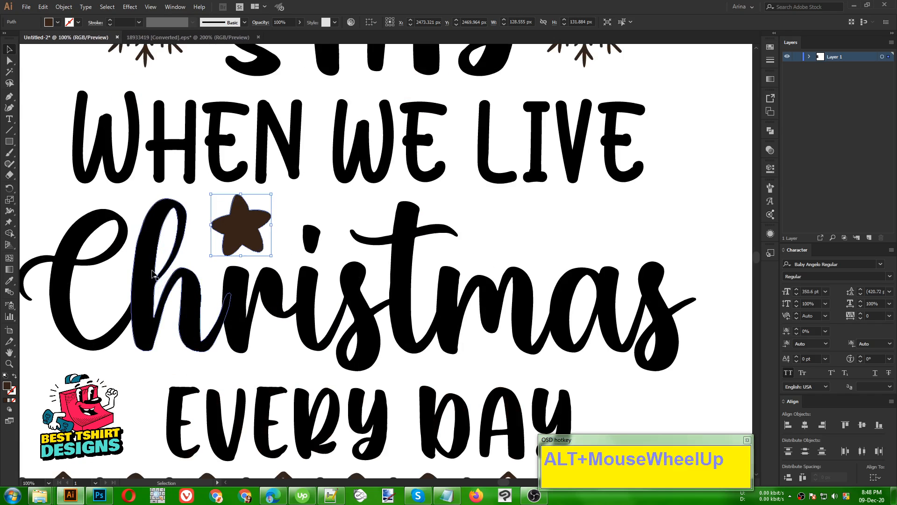
Step: Place the star over the dot of the "i" in "Christmas", shrinking it to about 116 px wide and tilting it slightly
left_click_drag(231, 232, 300, 242)
left_click_drag(346, 236, 330, 251)
left_click_drag(317, 205, 316, 212)
left_click_drag(313, 244, 314, 240)
scroll(271, 245, "down", 2)
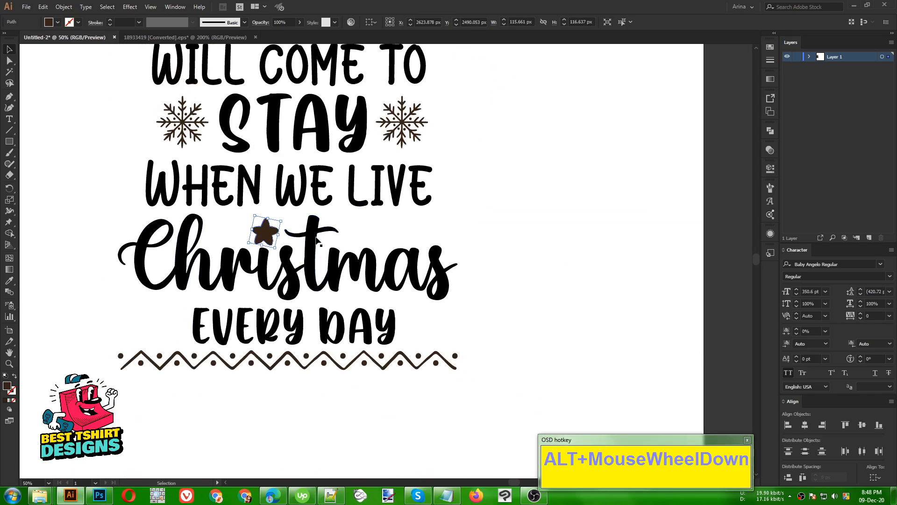
left_click(363, 219)
scroll(360, 259, "down", 1)
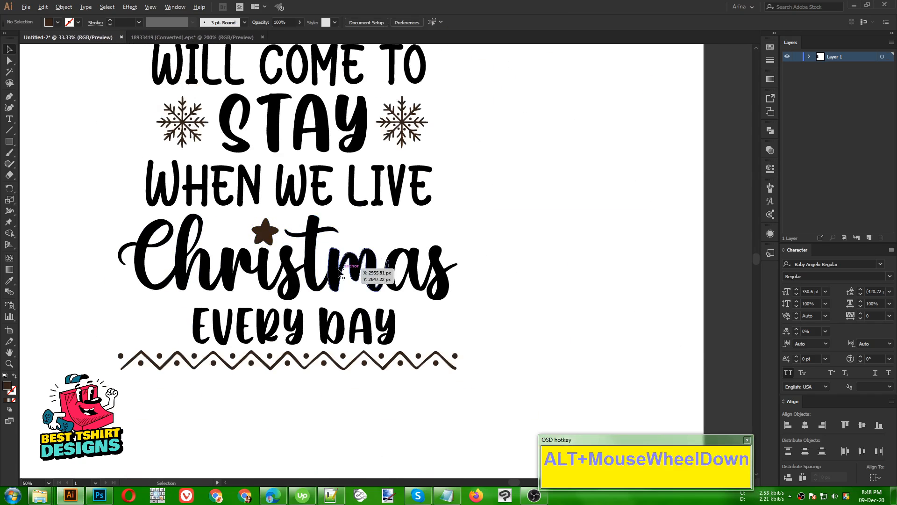
scroll(409, 276, "up", 4)
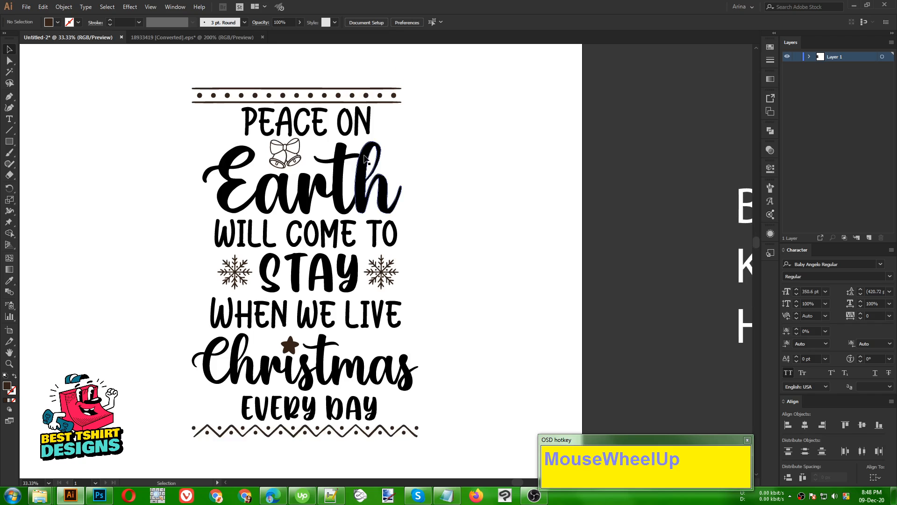
Step: Copy the four-pointed sparkle with rays from the Christmas elements document and place it just after "EVERY DAY" at about 159 px wide
left_click(223, 41)
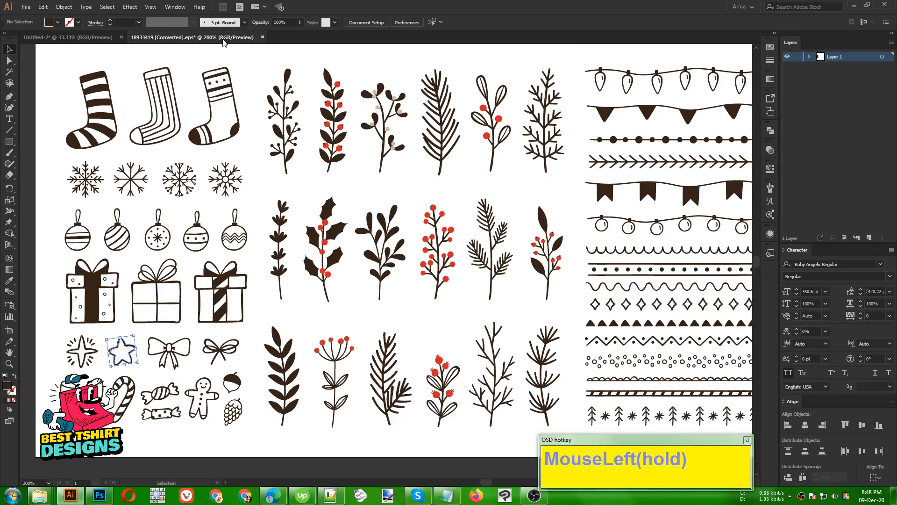
scroll(309, 182, "down", 1)
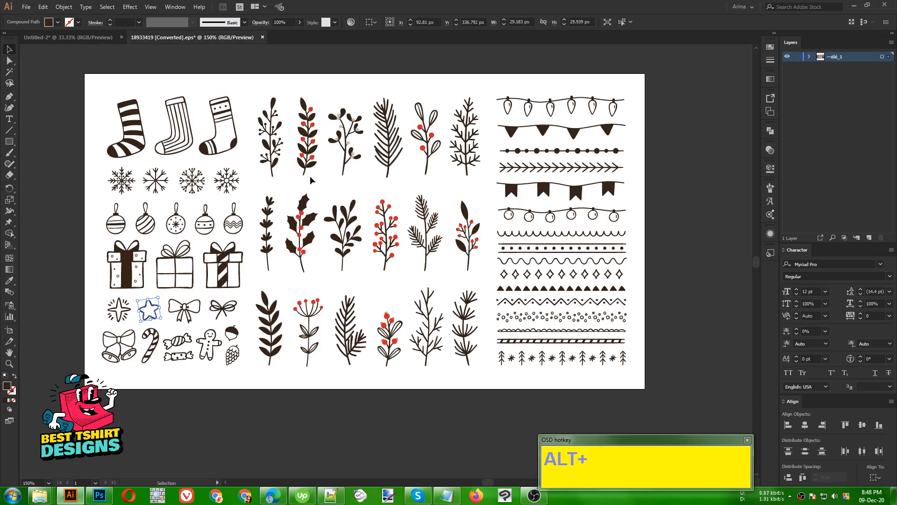
left_click(359, 349)
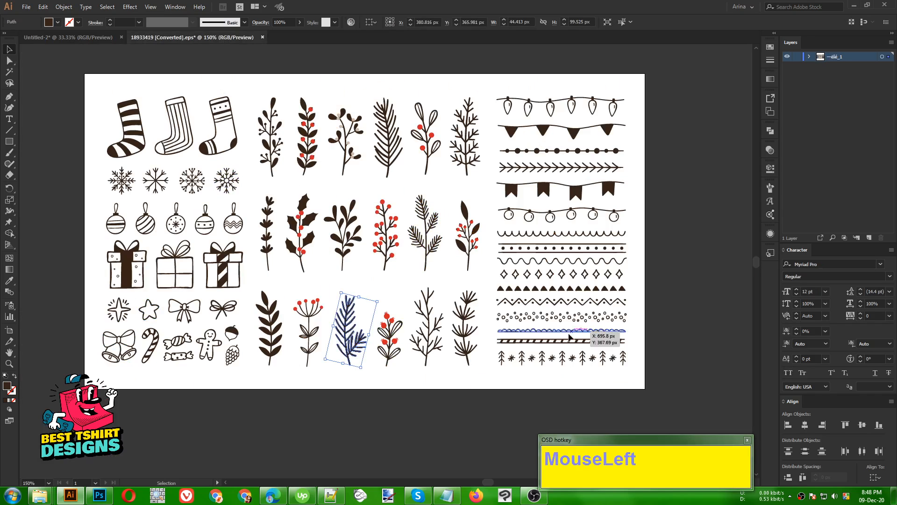
left_click(408, 373)
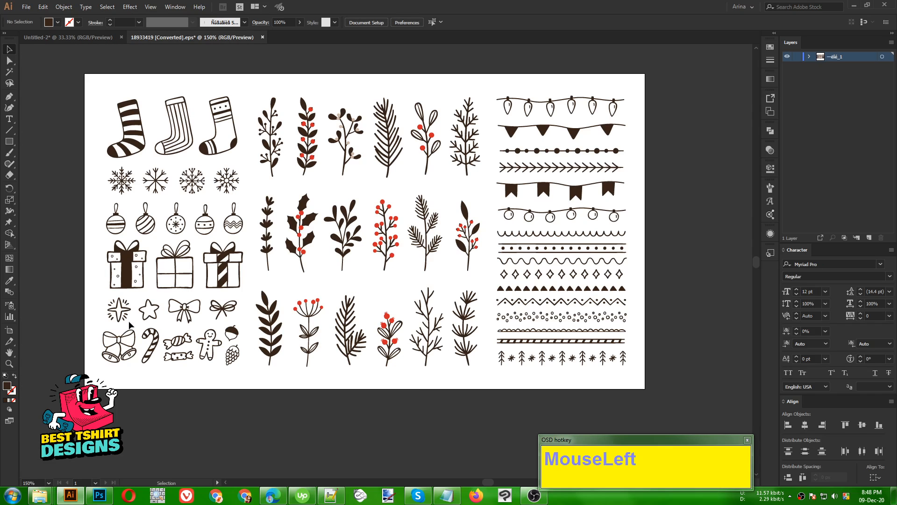
left_click_drag(100, 297, 99, 296)
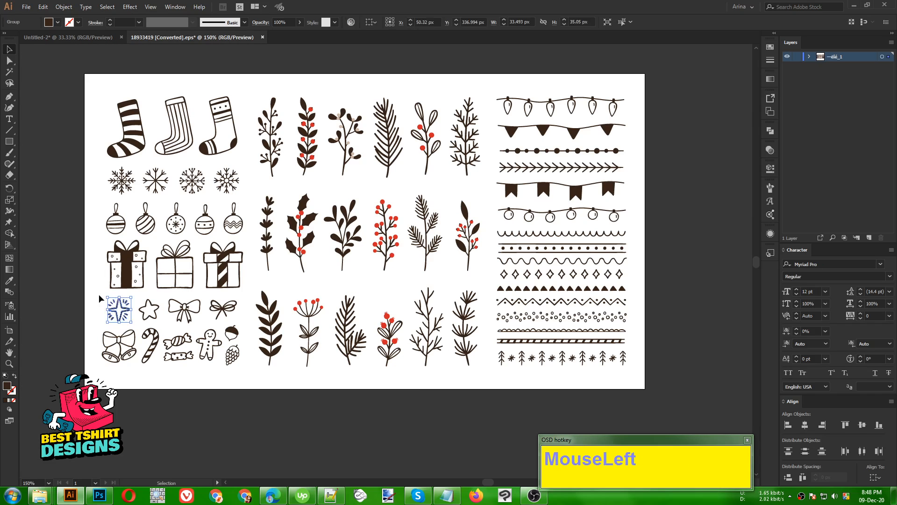
key("ctrl+c")
left_click(68, 37)
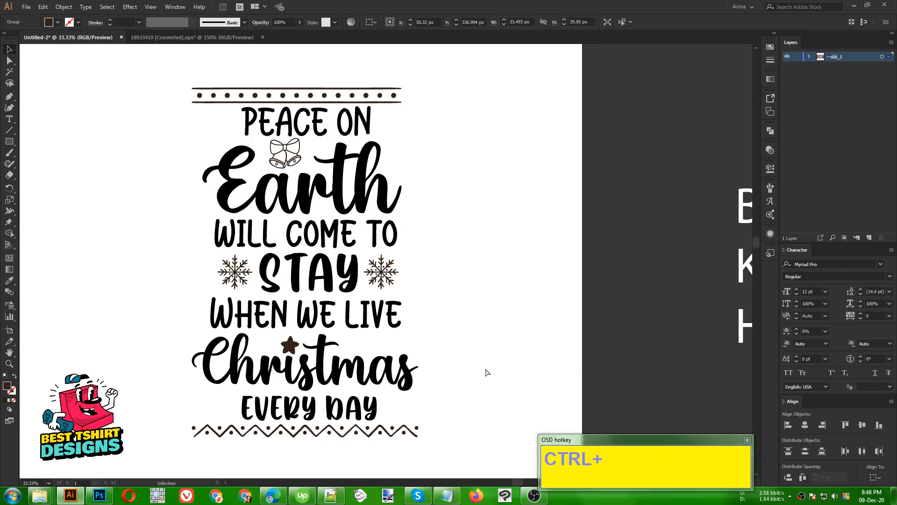
left_click_drag(390, 266, 407, 409)
key("ctrl+g")
Step: Fill the sparkle's hollow centre with the Shape Builder and duplicate it to the other side of "EVERY DAY"
scroll(174, 425, "up", 2)
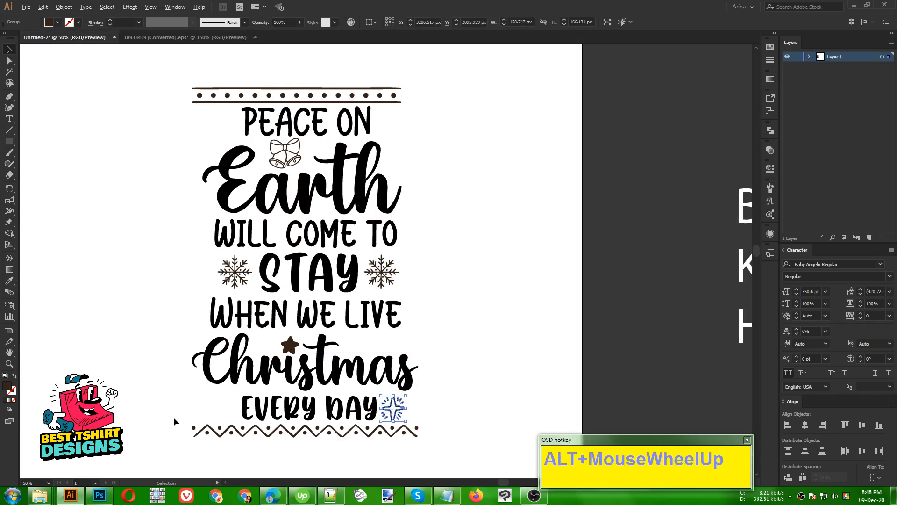
scroll(516, 348, "down", 1)
mouse_move(619, 360)
left_mouse_down()
mouse_move(631, 356)
mouse_move(612, 359)
mouse_move(621, 366)
mouse_move(629, 357)
mouse_move(286, 349)
mouse_move(282, 358)
left_mouse_up()
key("shift+m")
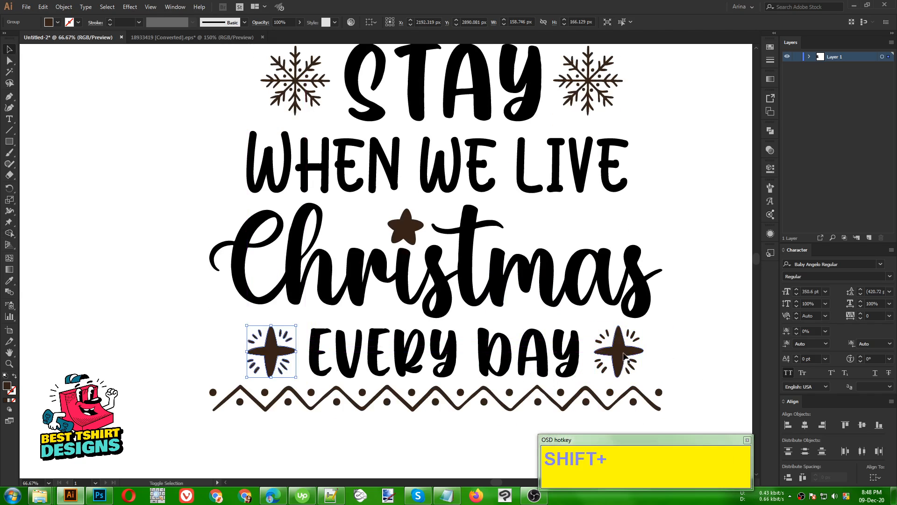
Step: Align both sparkles and "EVERY DAY" on their vertical centres
left_click(623, 356, "shift")
left_click(575, 358, "shift")
left_click(439, 22)
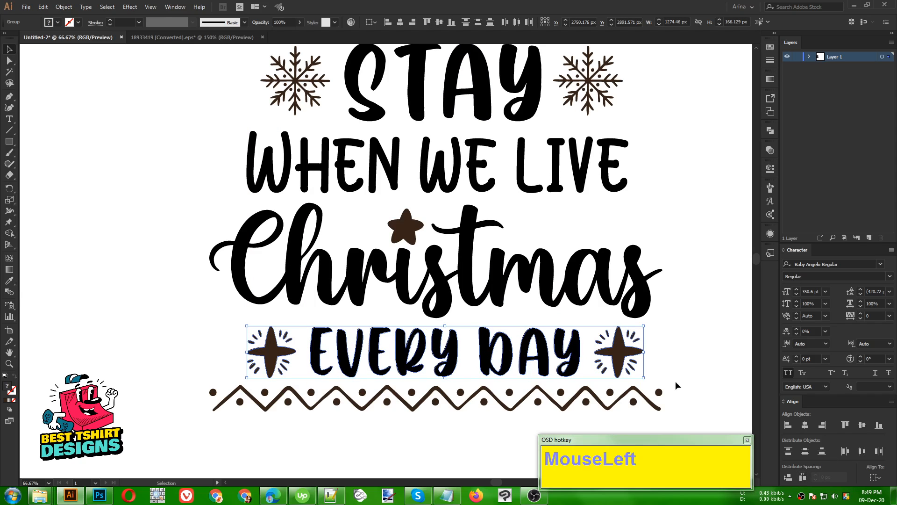
Step: Scale the "EVERY DAY" row with its sparkles proportionally to about 1454 px wide, matching the width of "Christmas"
left_click_drag(644, 351, 664, 353, "shift")
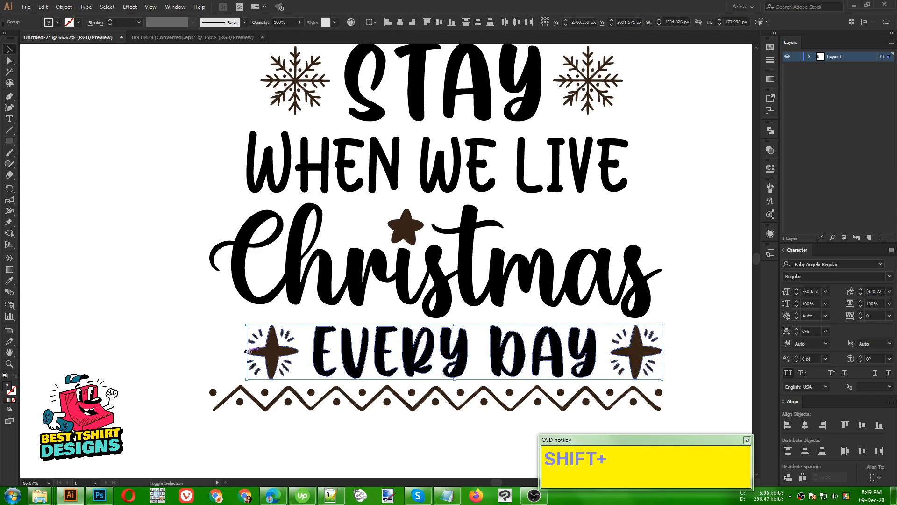
left_click_drag(246, 351, 212, 351, "shift")
scroll(219, 355, "down", 1)
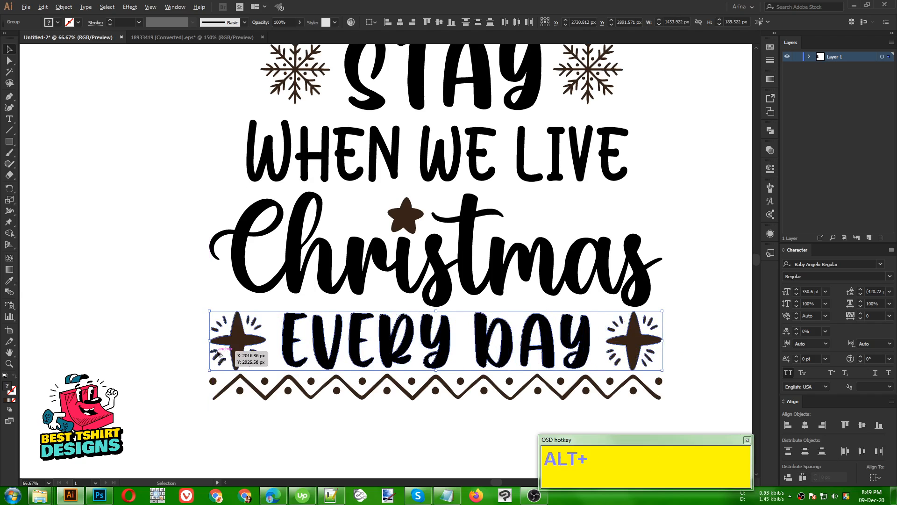
Step: Delete the zigzag border below the quote and nudge the "EVERY DAY" row with its sparkles down slightly
left_click(323, 388)
key("Delete")
scroll(233, 369, "down", 2, "alt")
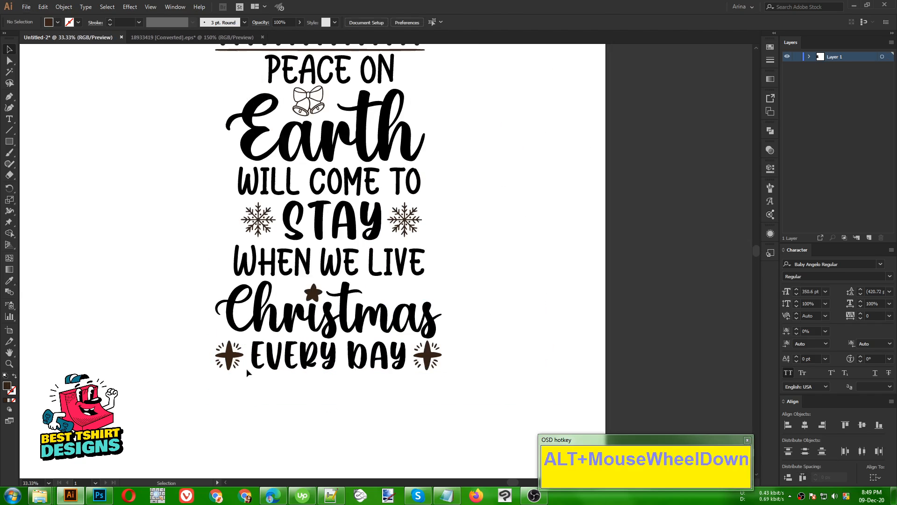
left_click_drag(476, 395, 190, 348)
key("Down")
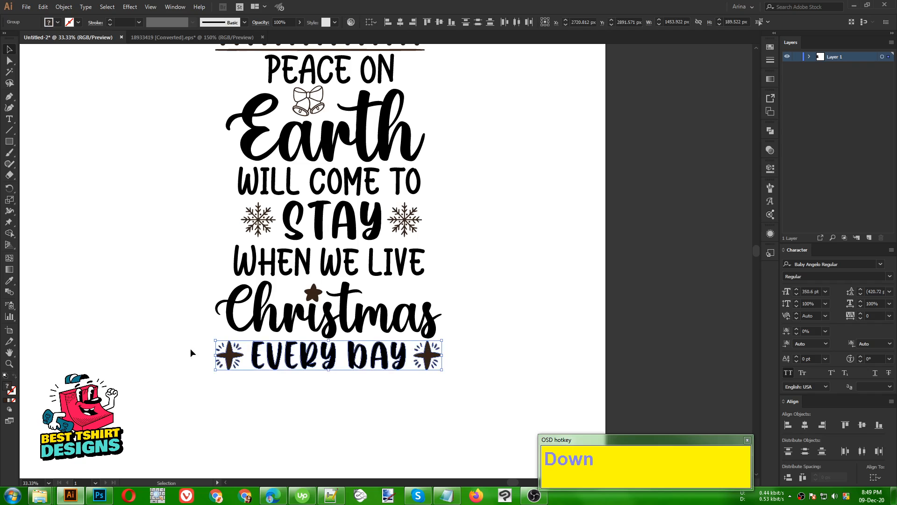
left_click(356, 428)
scroll(357, 428, "up", 2)
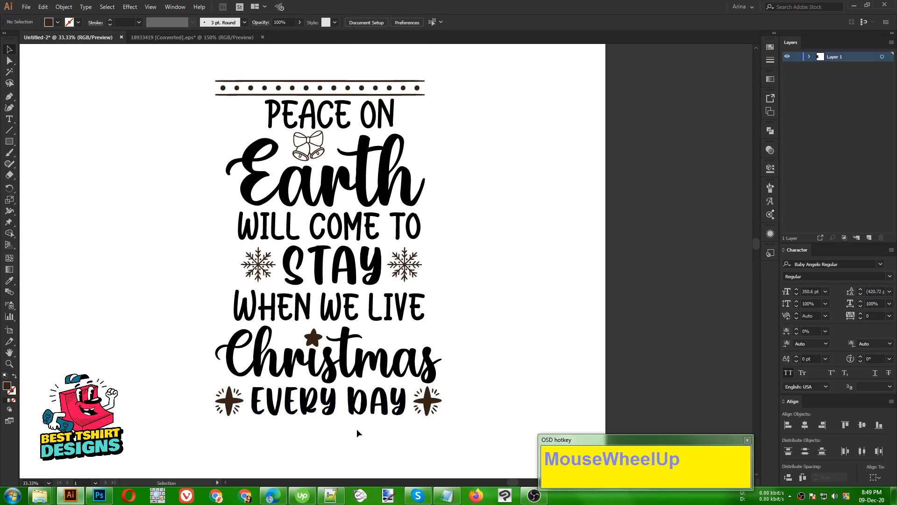
Step: Scale "WHEN WE LIVE" proportionally to about 1454 px wide, flush with the "EVERY DAY" row, and nudge it up
left_click(414, 318)
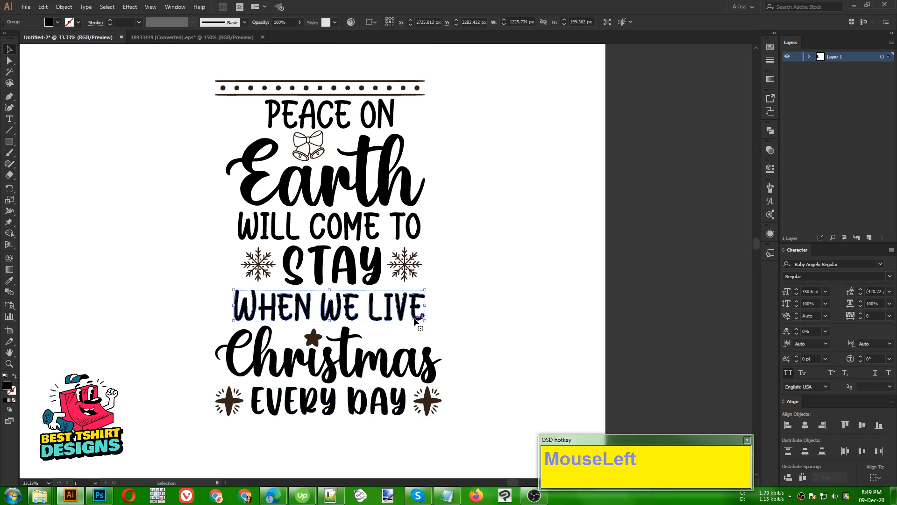
mouse_move(425, 311)
left_mouse_down()
mouse_move(443, 306)
mouse_move(428, 308)
left_mouse_up()
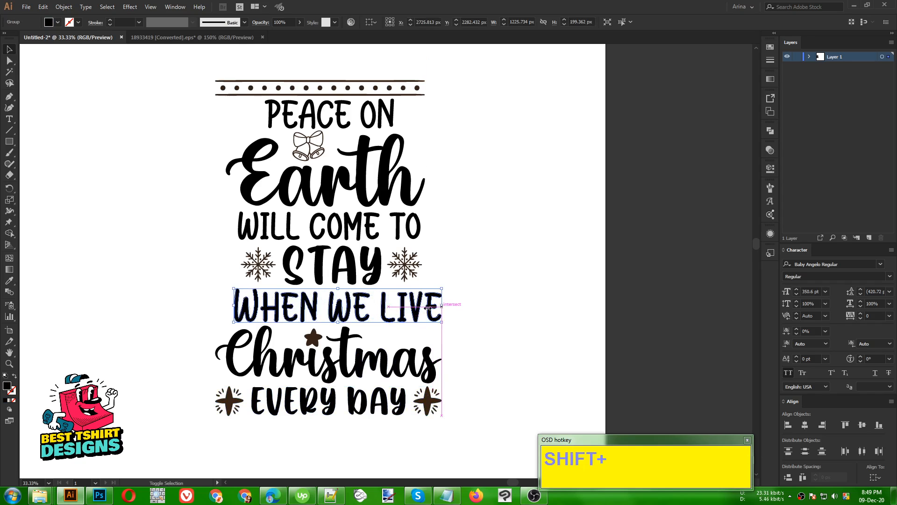
left_click_drag(234, 305, 216, 307)
key("shift+Up")
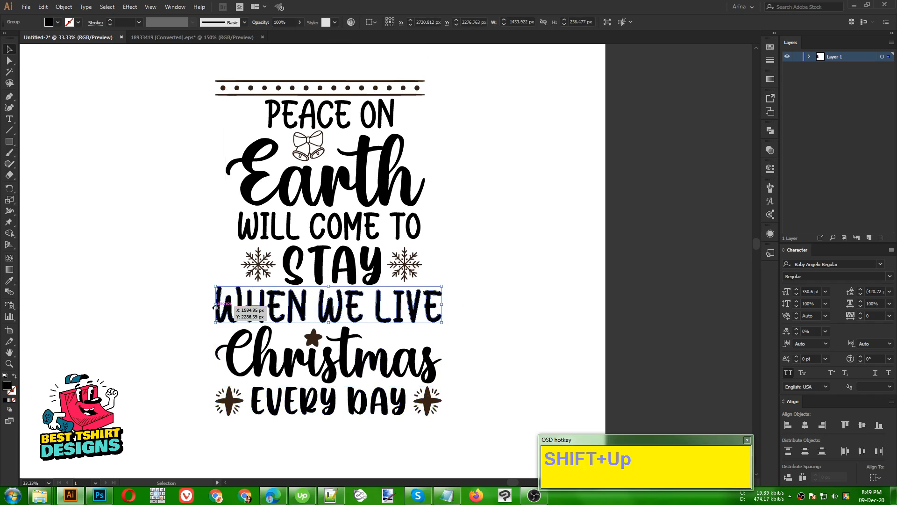
left_click(396, 268)
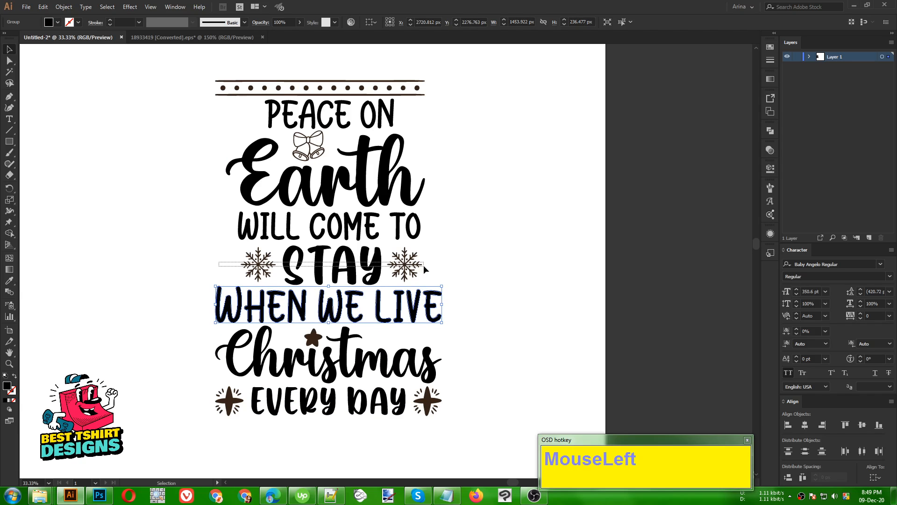
Step: Scale "WILL COME TO" proportionally to about 1454 px wide, flush with "WHEN WE LIVE", and nudge it up
left_click(420, 229)
left_click_drag(426, 227, 442, 228)
left_click_drag(241, 228, 216, 228)
key("shift+Up")
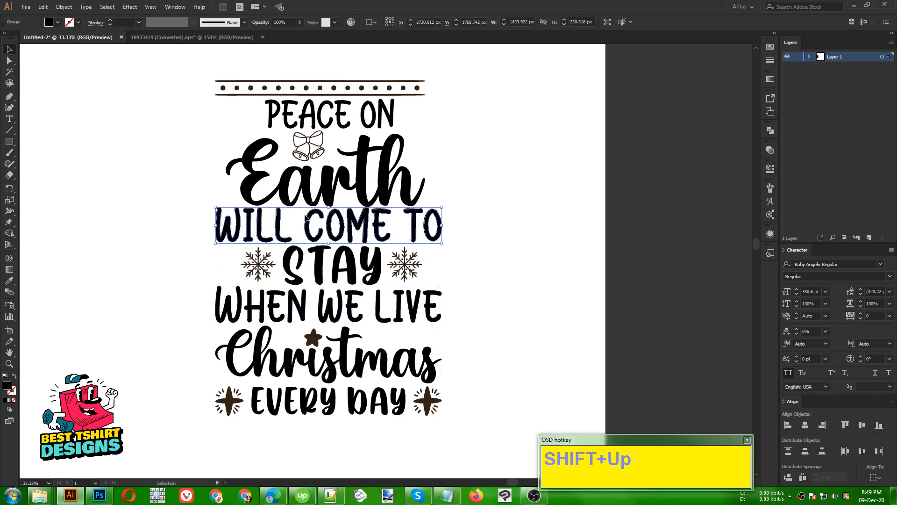
left_click(433, 158)
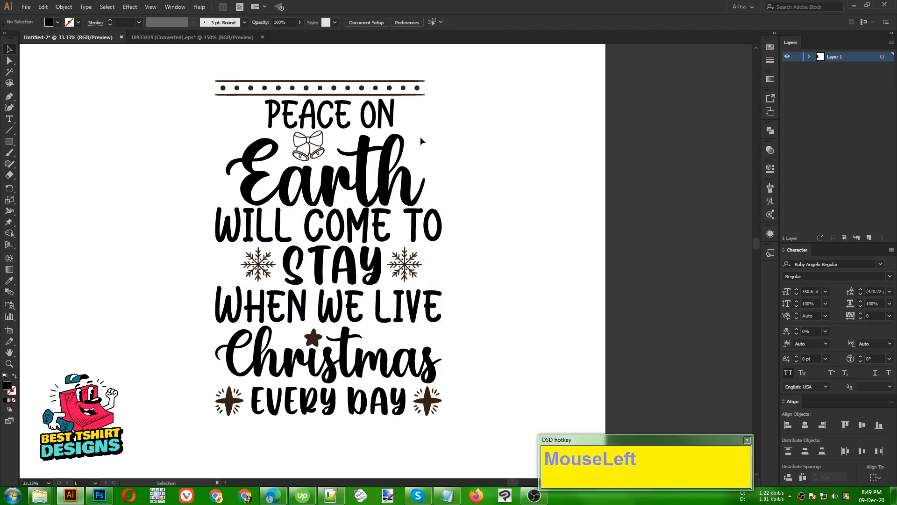
Step: Delete the dotted border above "PEACE ON"
left_click_drag(428, 97, 428, 99)
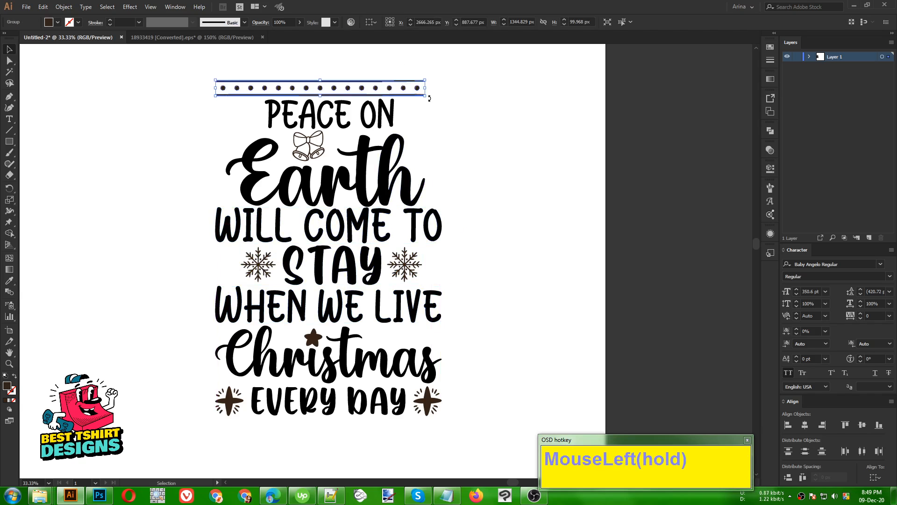
key("Delete")
scroll(401, 128, "up", 1)
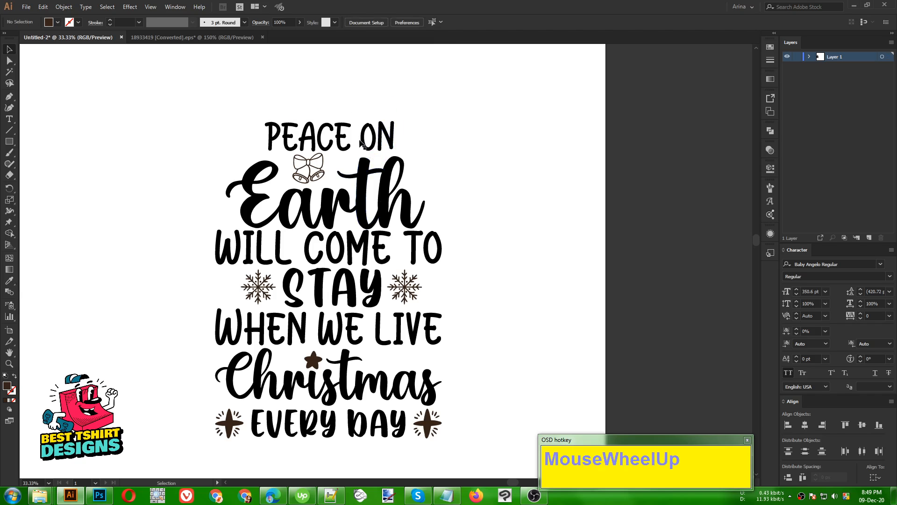
left_click_drag(255, 123, 441, 133)
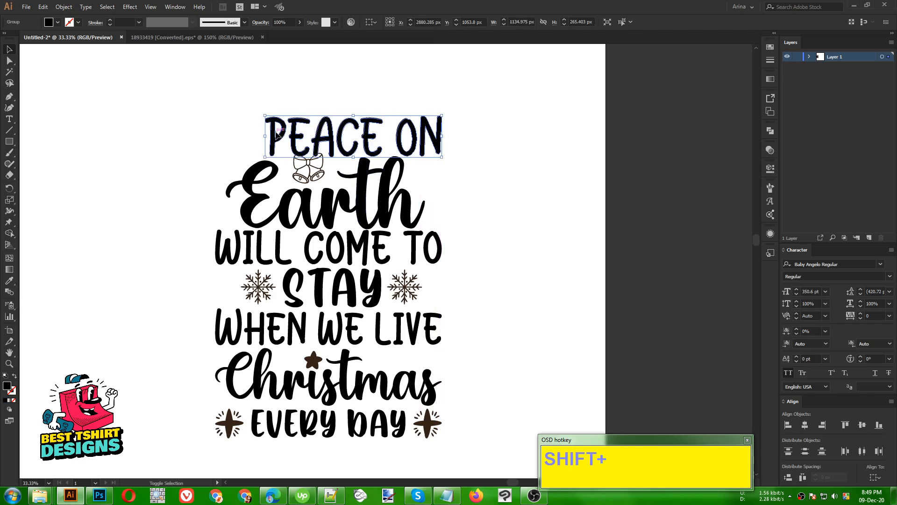
left_click_drag(261, 136, 216, 133)
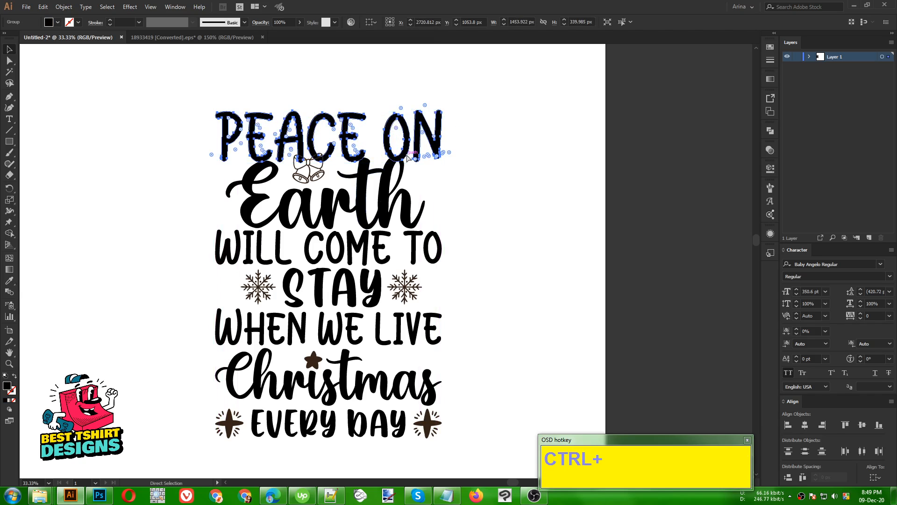
key("ctrl+z")
key("ctrl+z")
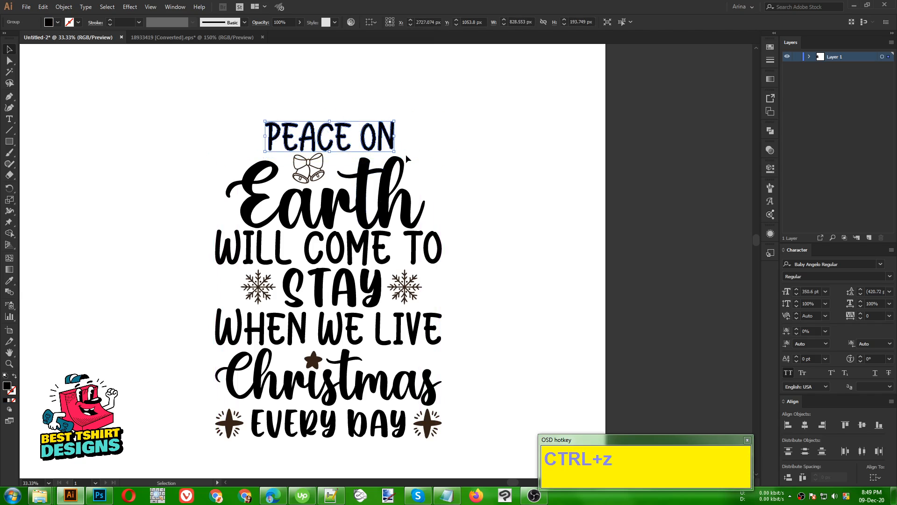
Step: Scale "PEACE ON" proportionally from its centre to about 906 px wide and nudge it up above the bells
left_click_drag(394, 136, 400, 136)
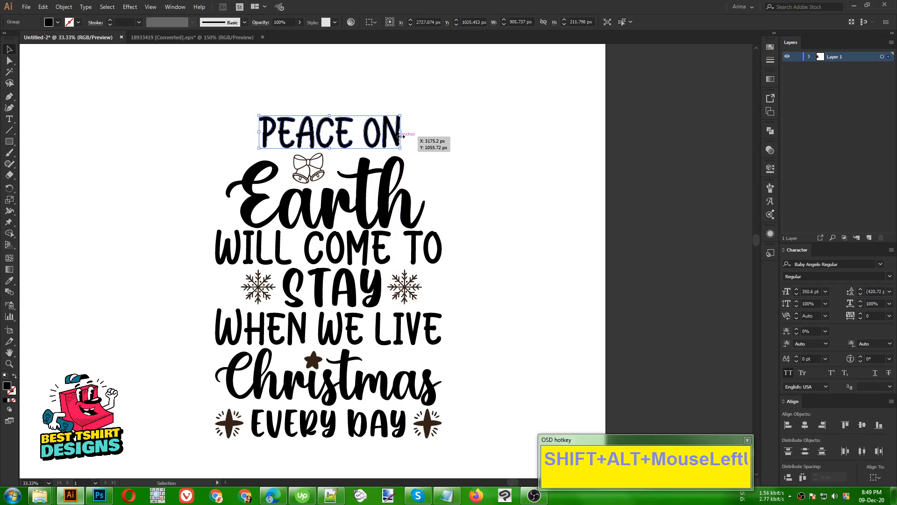
left_click(456, 141)
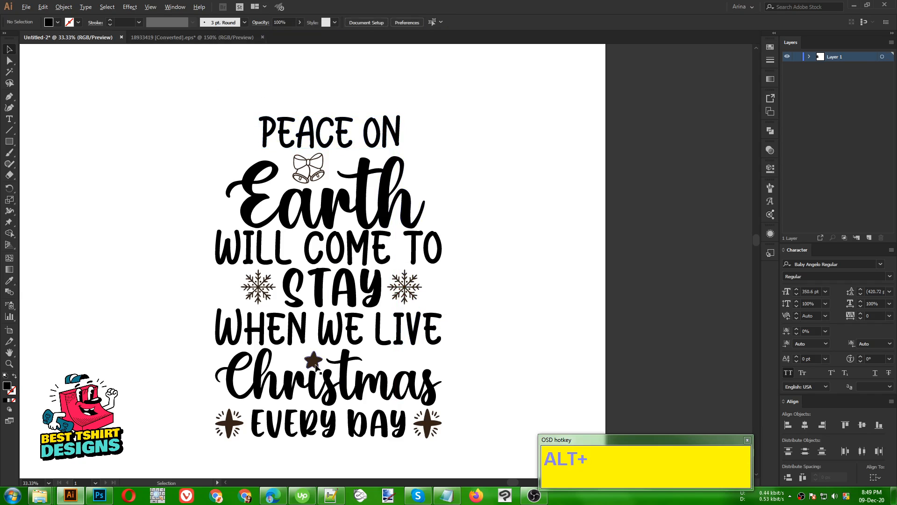
left_click_drag(315, 364, 448, 306)
key("ctrl+z")
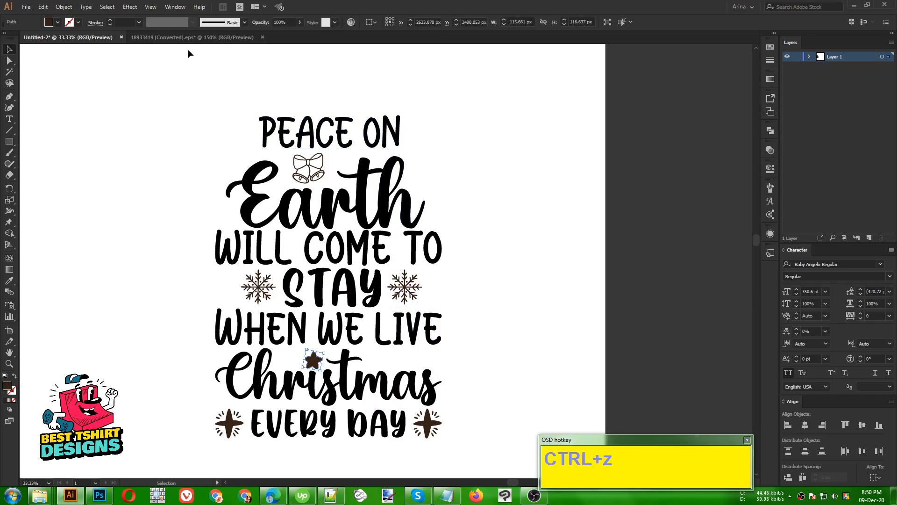
Step: Copy the dense pine branch from the 18933419 elements document and paste it into the quote design
left_click(183, 37)
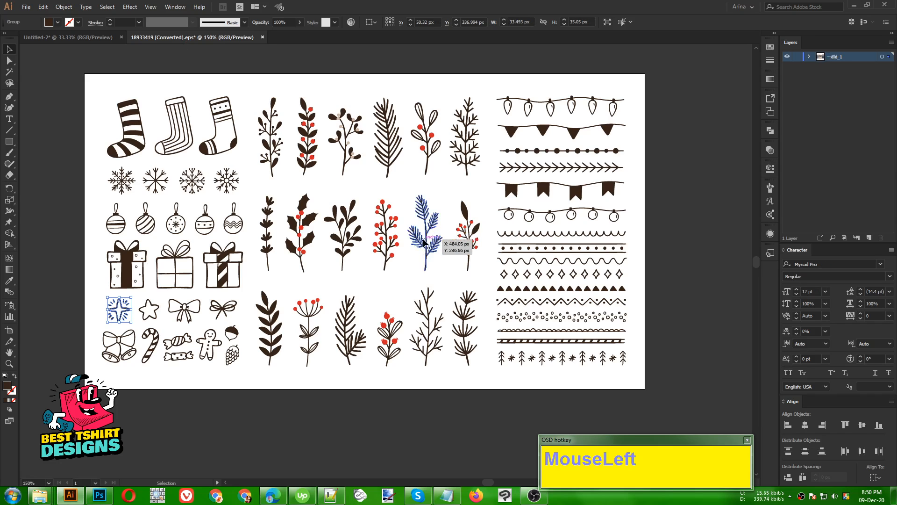
left_click(394, 153)
key("ctrl")
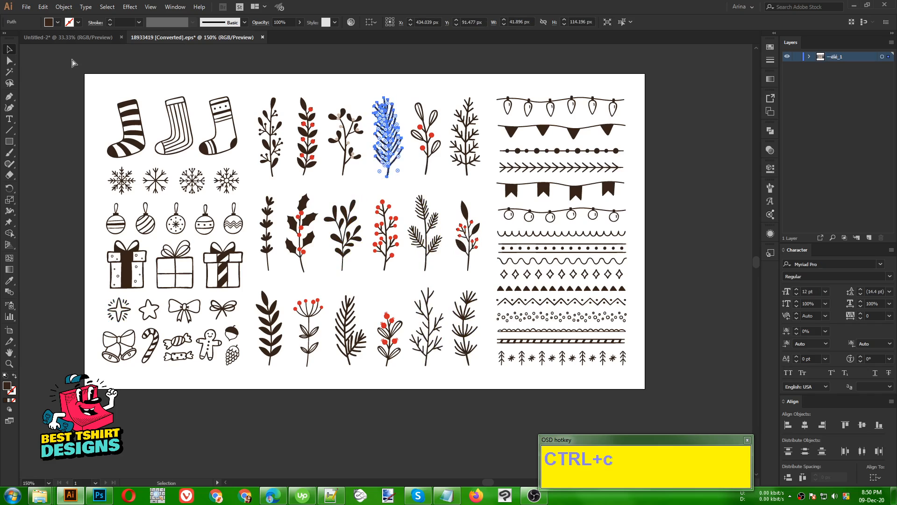
left_click(69, 37)
key("ctrl+v")
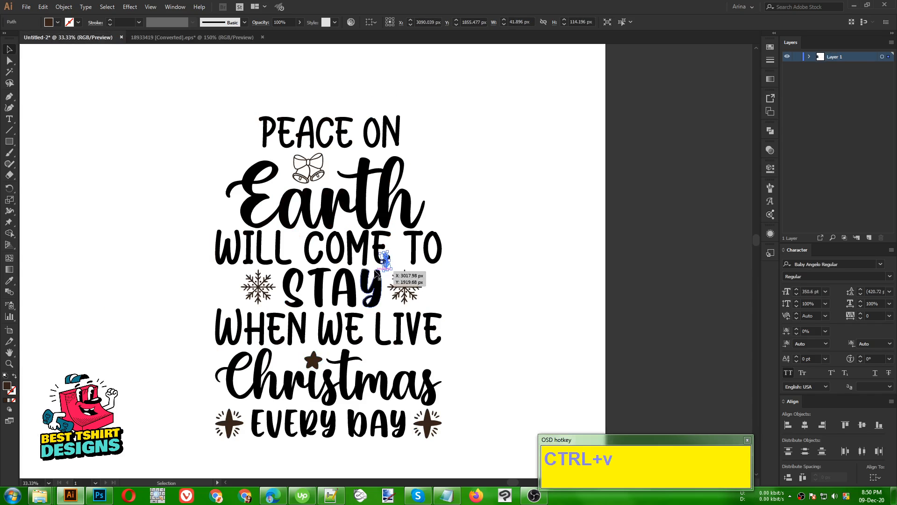
Step: Enlarge the pine branch to about 234 × 526 px, tilt it left and place it to the right of "PEACE ON" and "Earth"
left_click_drag(391, 270, 425, 162)
left_click_drag(431, 192, 436, 210)
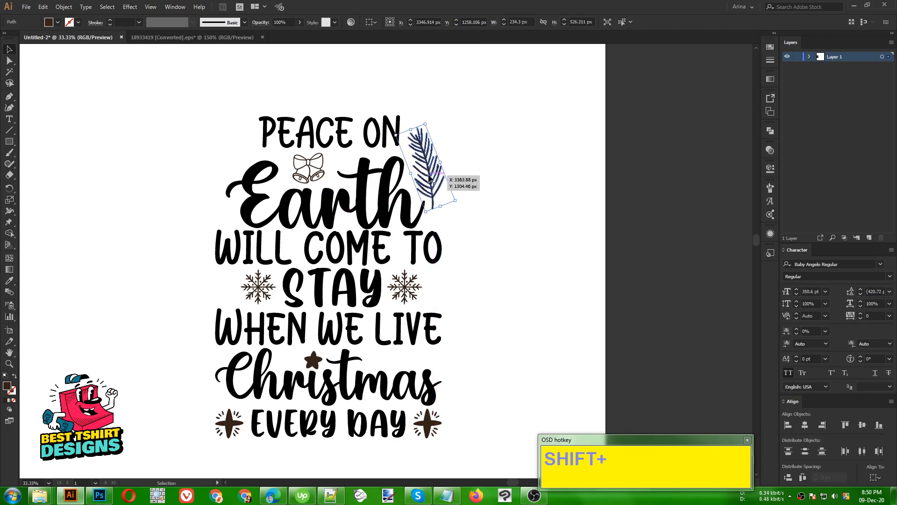
left_click_drag(430, 180, 427, 169)
left_click(464, 184)
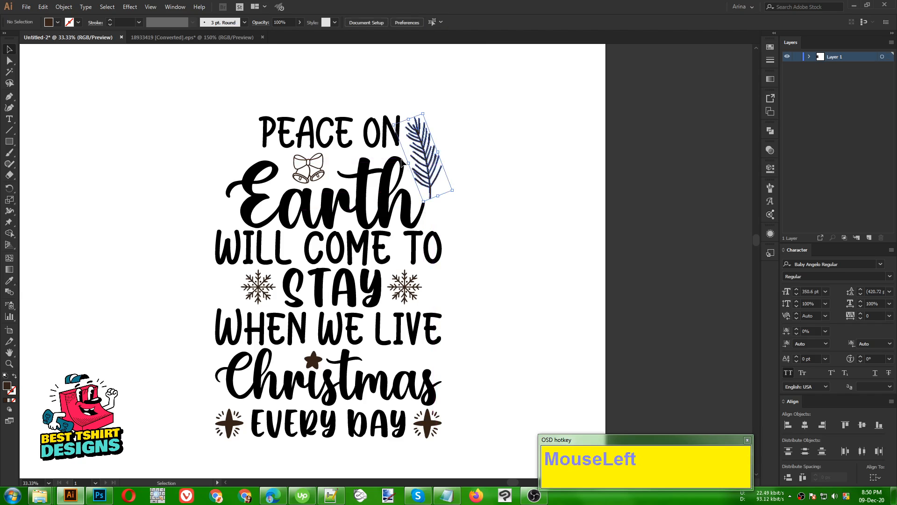
Step: Duplicate the pine branch straight across to the left side of the quote and reflect the copy across the vertical axis
scroll(239, 101, "up", 1)
left_click_drag(514, 209, 223, 209)
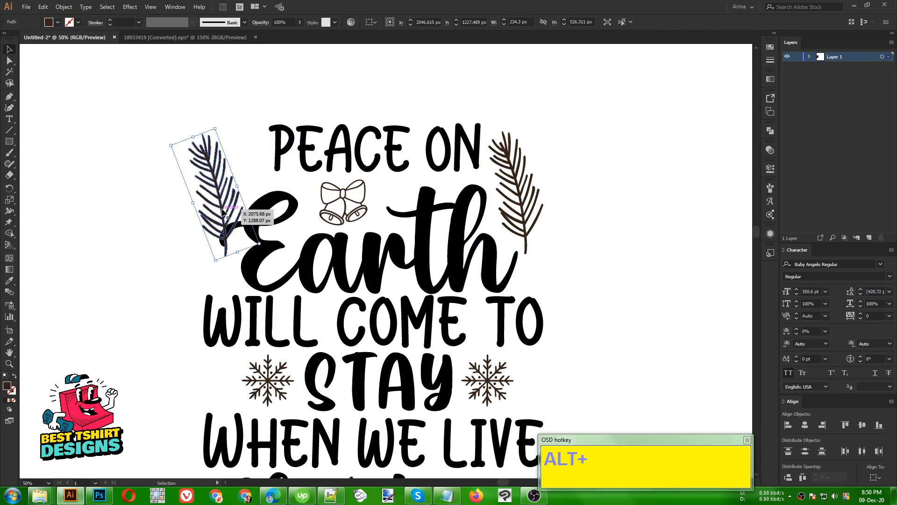
right_click(223, 211)
mouse_move(266, 346)
left_click(349, 383)
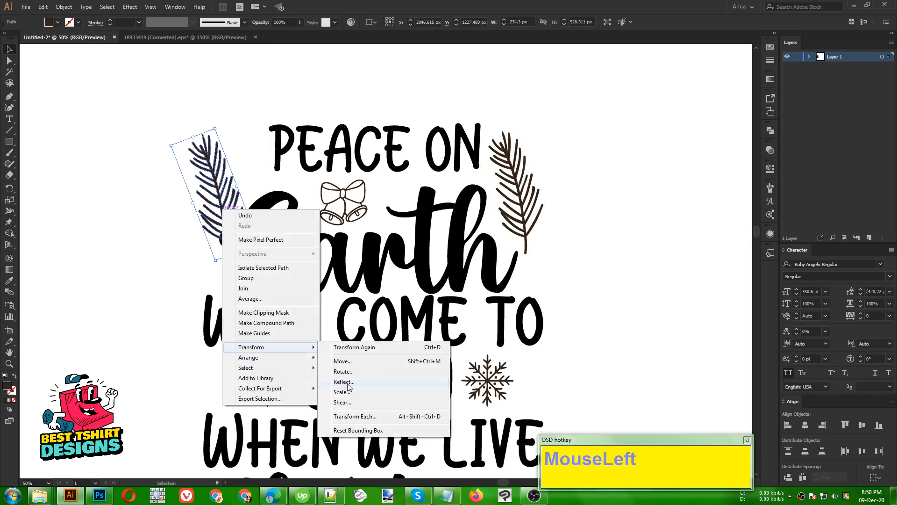
left_click(510, 226)
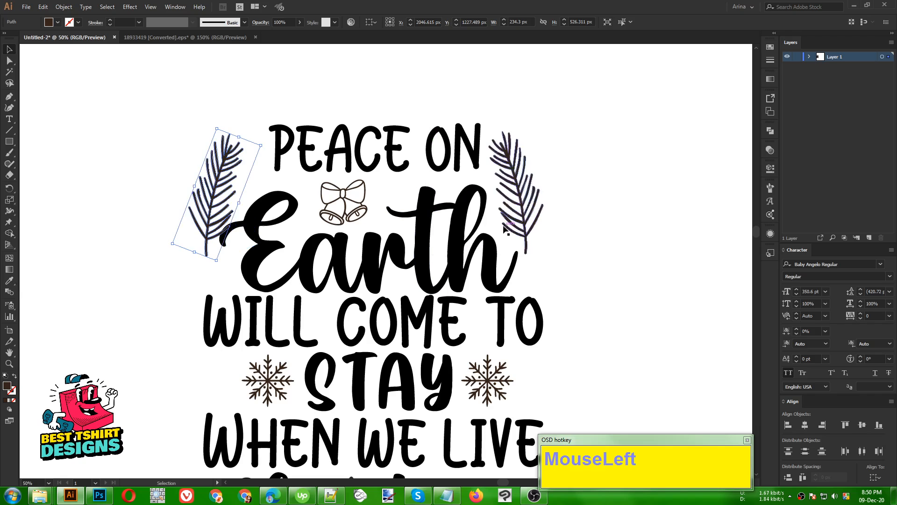
Step: Shrink the left pine branch to about 233 × 338 px, tilt it further right and fit it between "PEACE ON" and "Earth"
left_click_drag(195, 252, 229, 192)
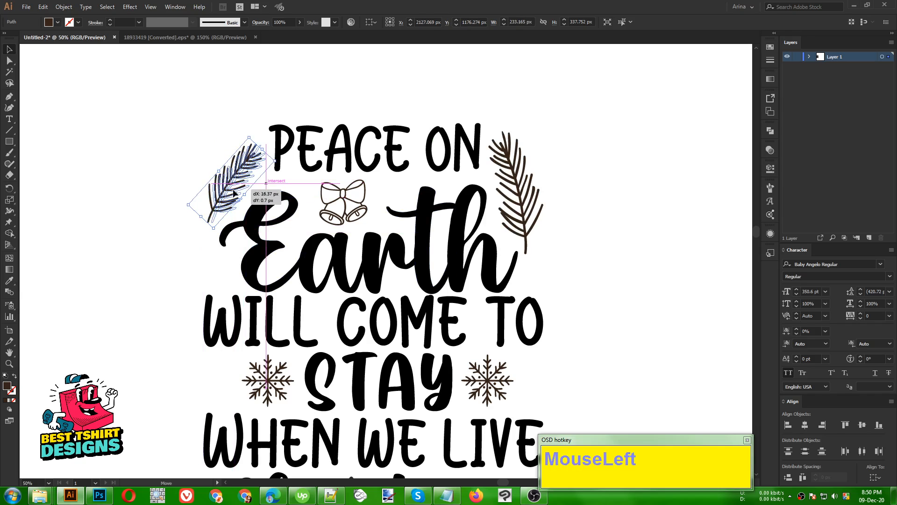
left_click(140, 146)
scroll(217, 136, "down", 1)
scroll(491, 191, "down", 1)
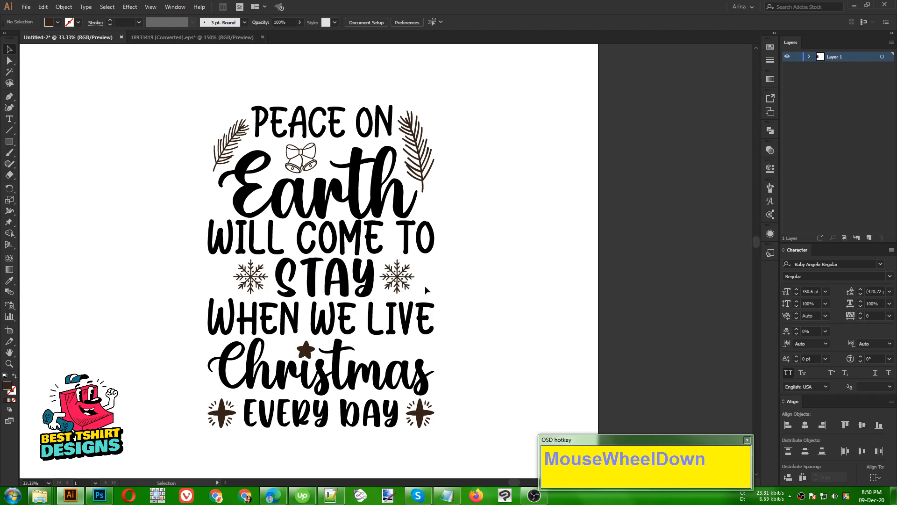
Step: Copy the horizontally striped stocking from the elements document and paste it into the quote design
left_click(195, 38)
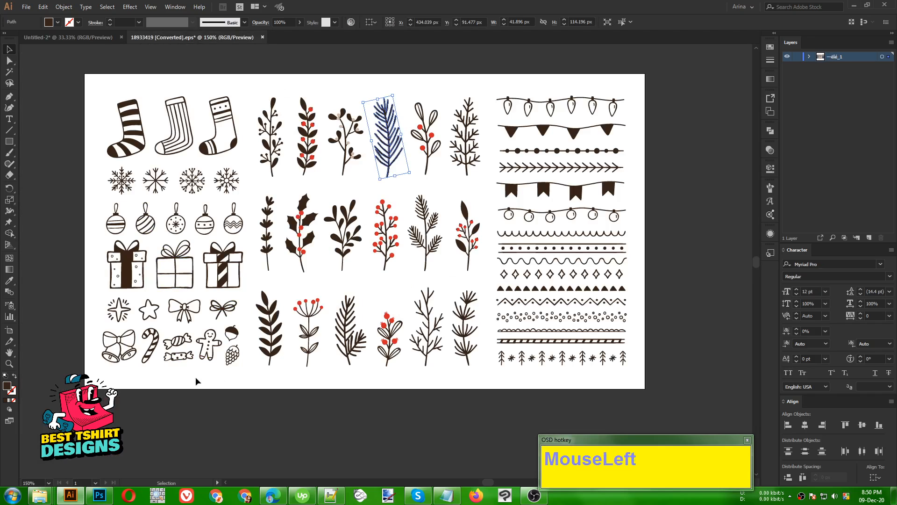
left_click(125, 149)
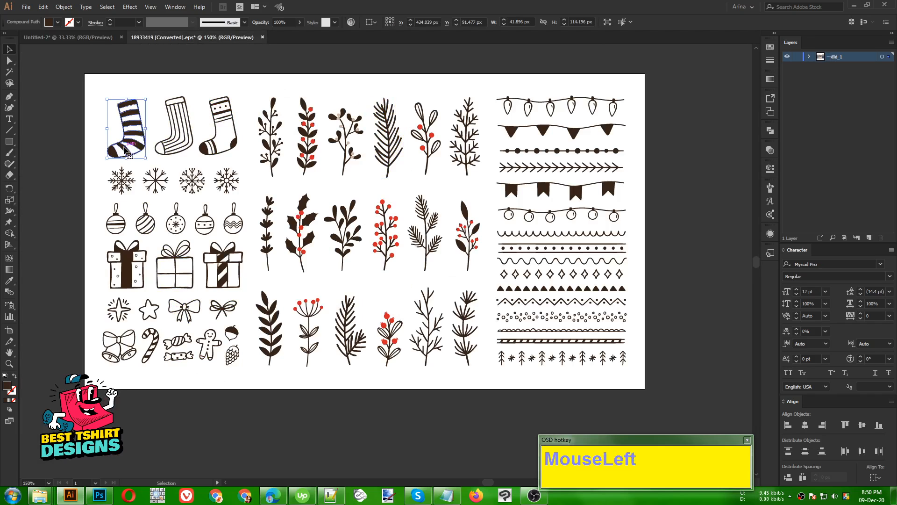
key("ctrl+c")
left_click(72, 36)
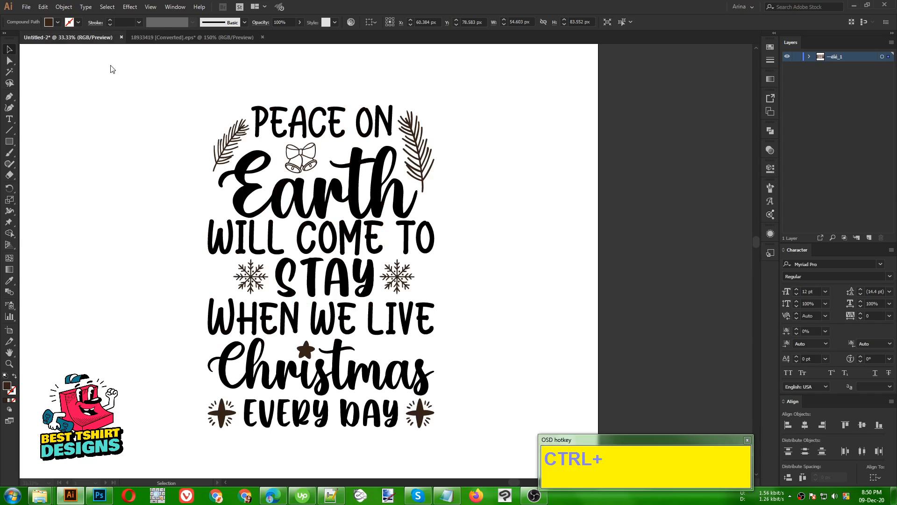
key("ctrl+v")
Step: Enlarge the striped stocking to about 181 × 277 px beside the quote and reflect it across the vertical axis
left_click_drag(400, 266, 499, 301)
right_click(499, 301)
mouse_move(531, 380)
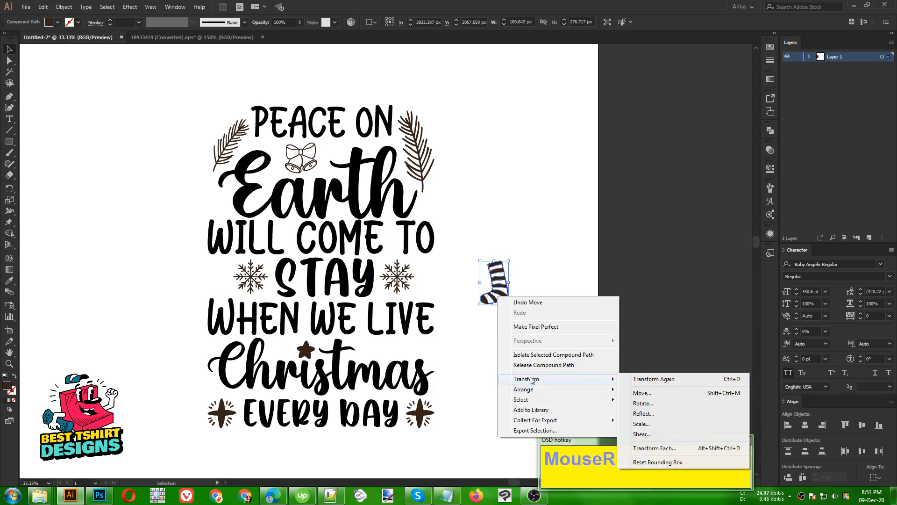
left_click(649, 411)
left_click(464, 205)
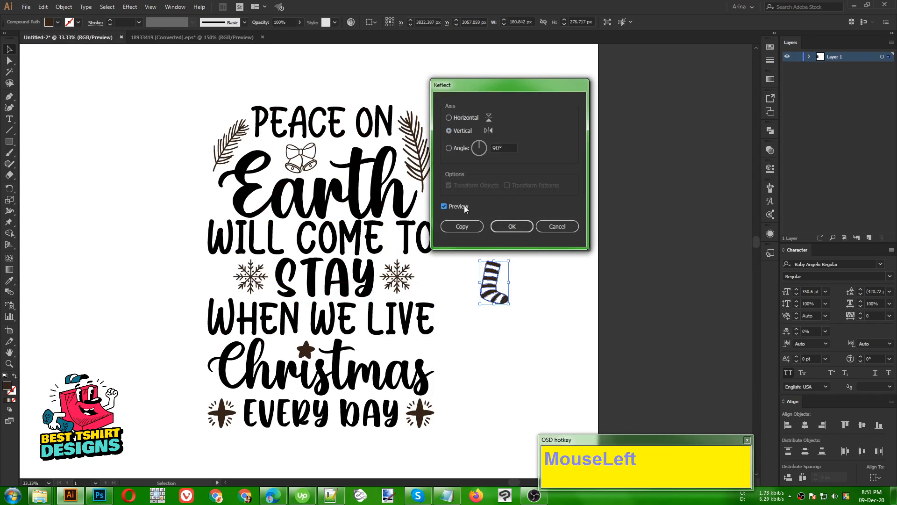
left_click(512, 226)
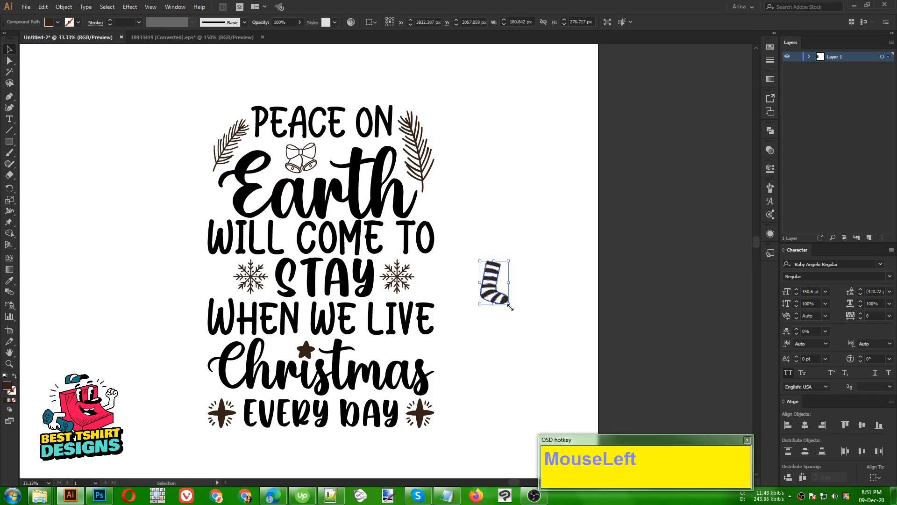
Step: Tilt the striped stocking and put it in place of the snowflake right of "STAY", enlarged to about 319 × 273 px
left_click_drag(513, 307, 519, 292)
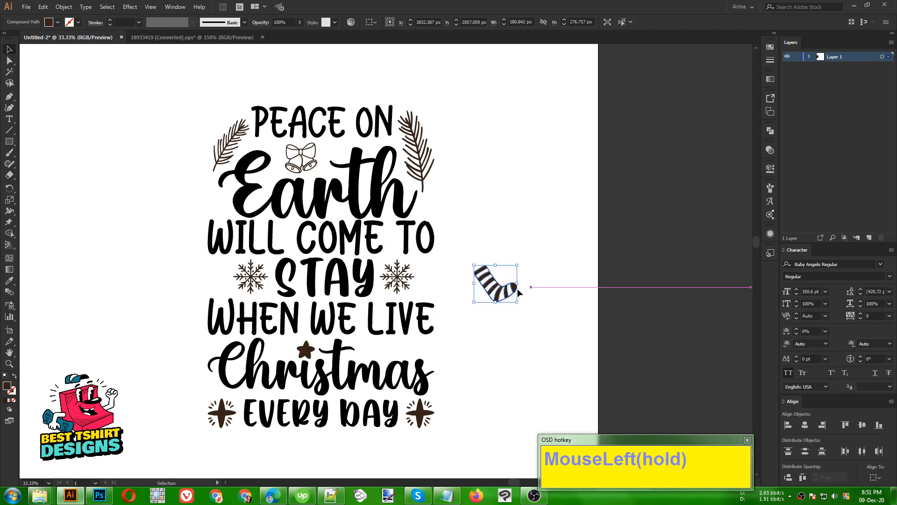
left_click_drag(412, 278, 489, 356)
left_click_drag(506, 295, 430, 279)
key("shift+Up")
key("shift+Right")
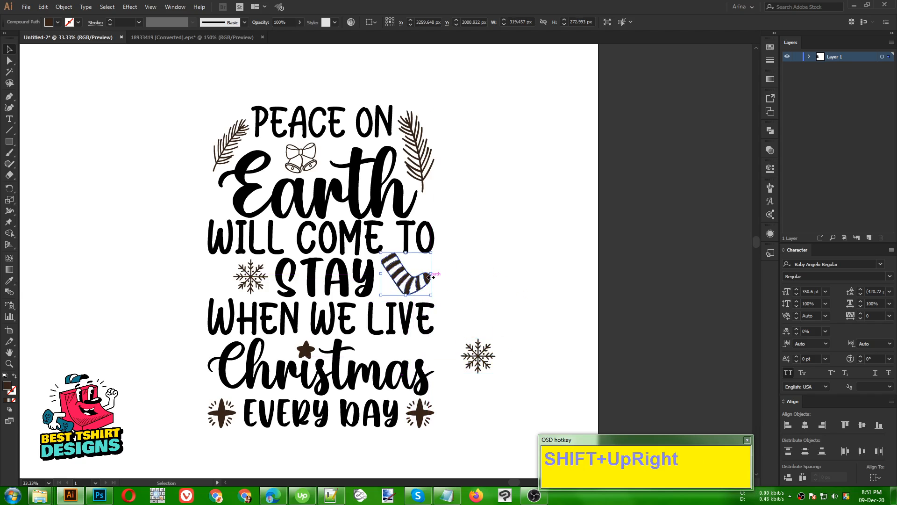
Step: Move the snowflake left of "STAY" outside the quote, and copy the dotted stocking from the elements document into the design
left_click_drag(251, 275, 522, 275)
left_click(195, 38)
left_click(174, 126)
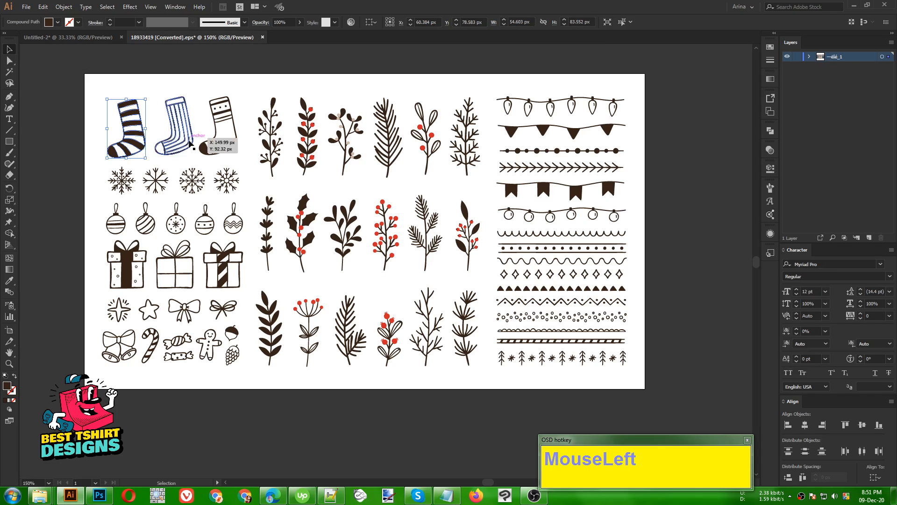
left_click(230, 146)
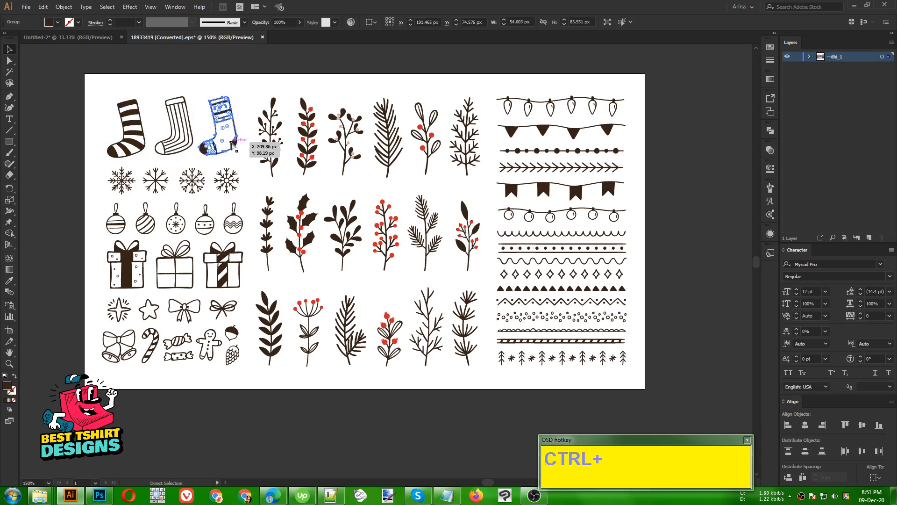
left_click(68, 38)
key("ctrl+v")
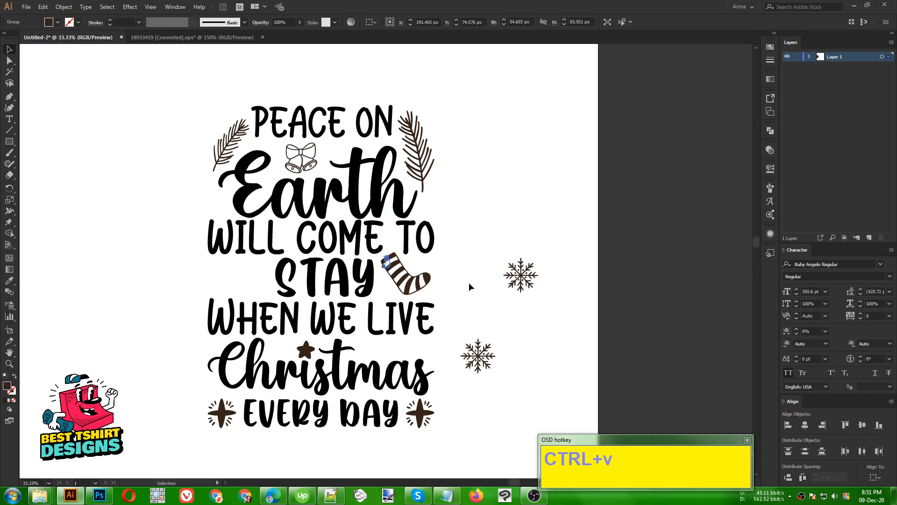
Step: Enlarge the dotted stocking to about 318 × 263 px, tilt it and nudge it into the gap left of "STAY"
left_click_drag(392, 270, 275, 272)
scroll(216, 251, "up", 2, "alt")
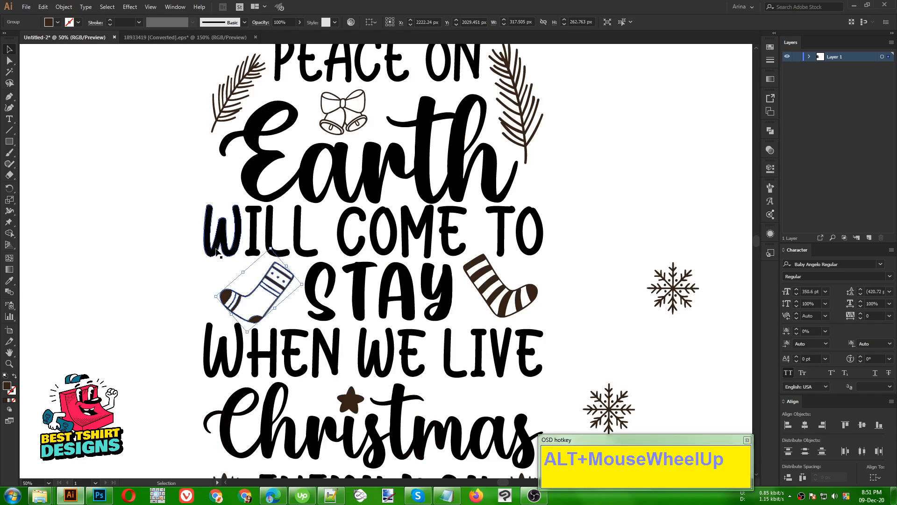
key("Left")
key("Left")
key("Left")
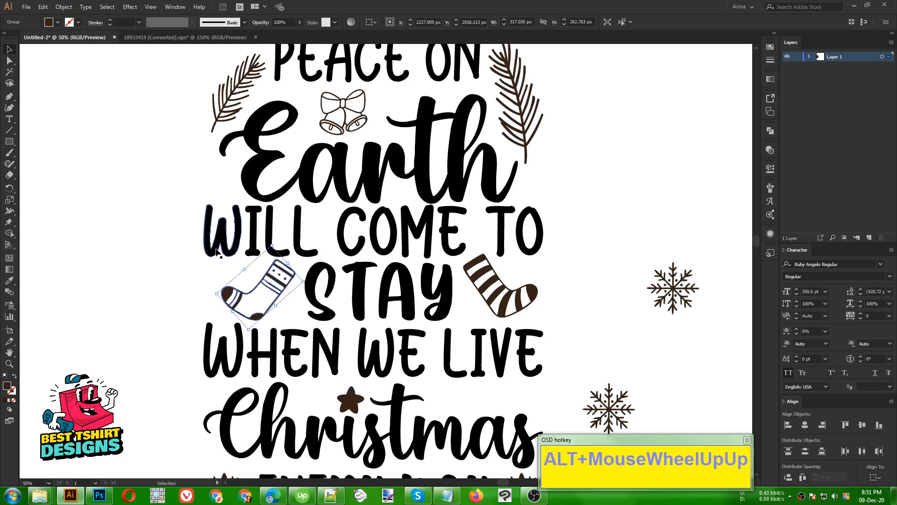
scroll(215, 251, "down", 2, "alt")
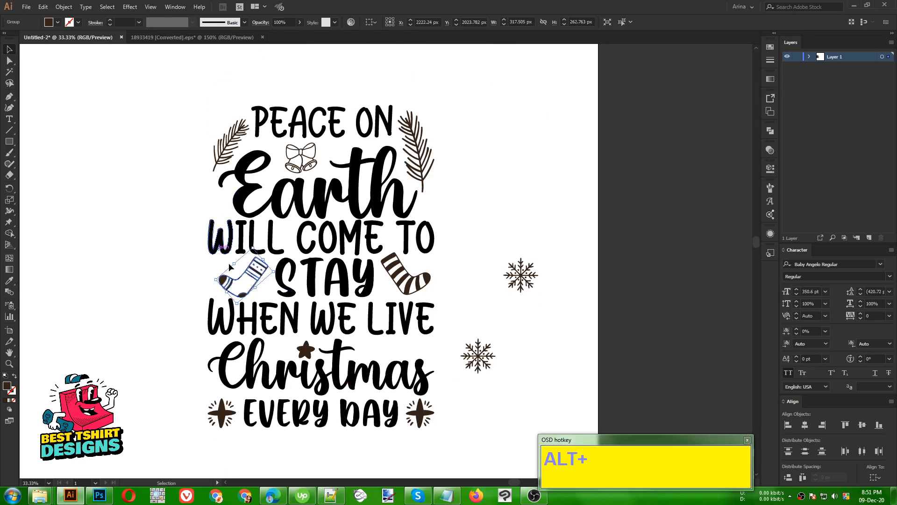
left_click(465, 289)
Step: Copy the striped wrapped candy from the elements document and paste it into the quote design
left_click(202, 37)
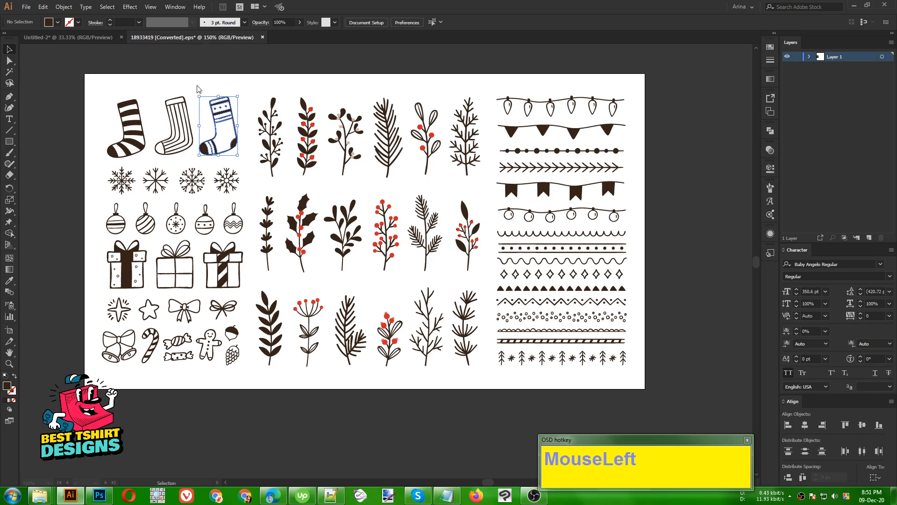
left_click(394, 415)
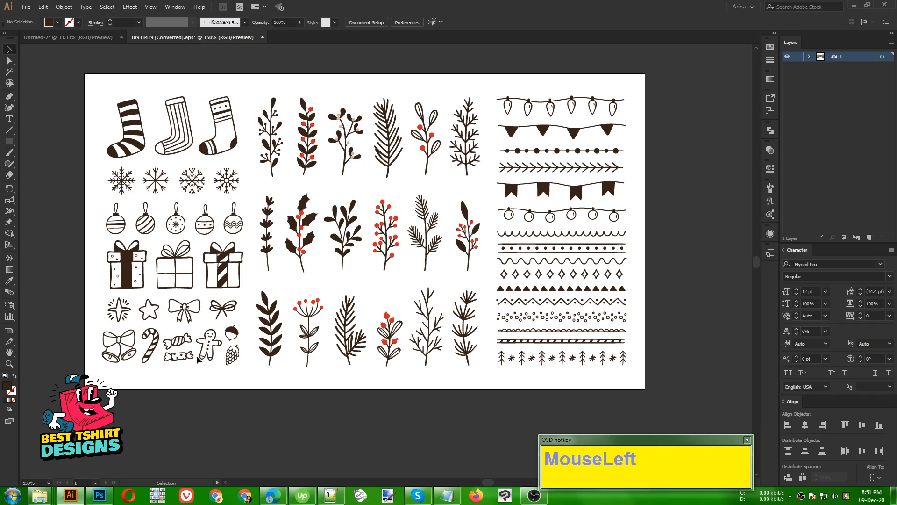
left_click(183, 344)
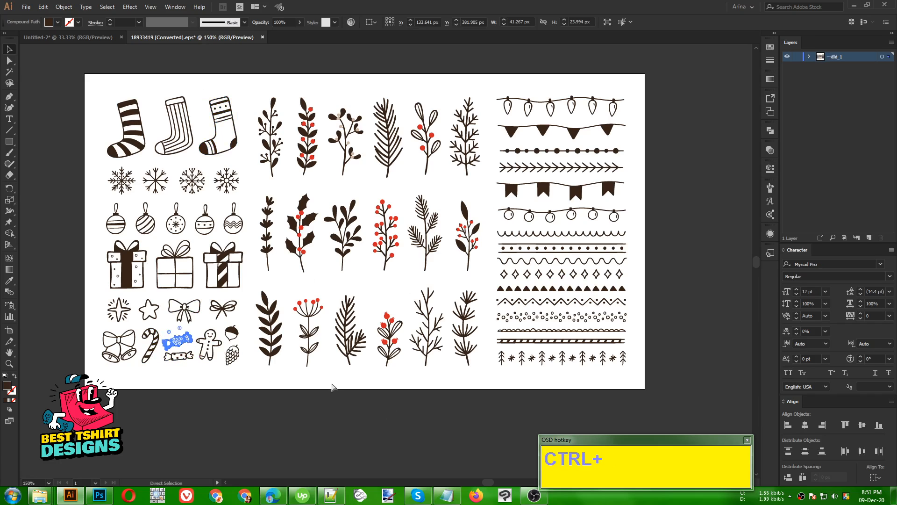
left_click(70, 37)
key("ctrl+v")
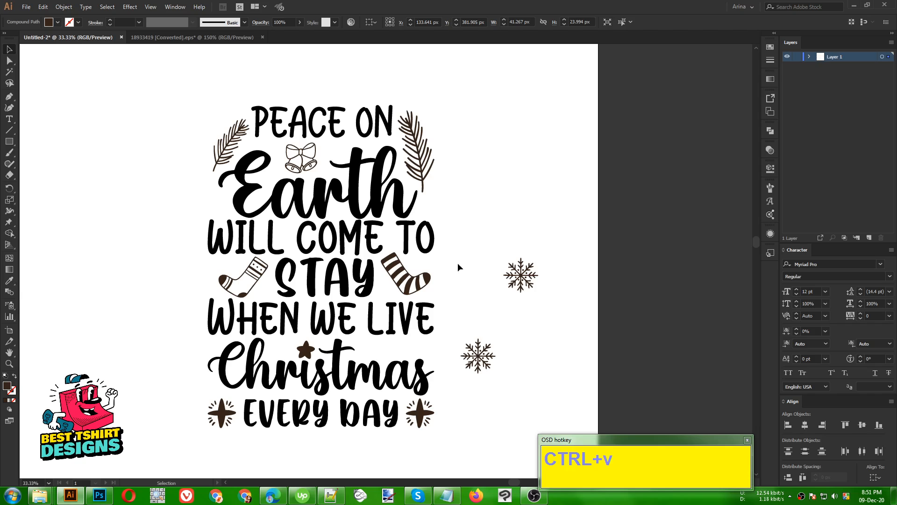
Step: Enlarge the candy to about 276 × 102 px, level it and place it above the last letters of "Christmas"
mouse_move(390, 265)
left_mouse_down()
mouse_move(421, 291)
mouse_move(418, 331)
mouse_move(427, 351)
mouse_move(401, 348)
mouse_move(447, 357)
mouse_move(444, 364)
mouse_move(395, 350)
left_mouse_up()
scroll(405, 351, "up", 1)
scroll(404, 351, "up", 2)
scroll(430, 329, "down", 2)
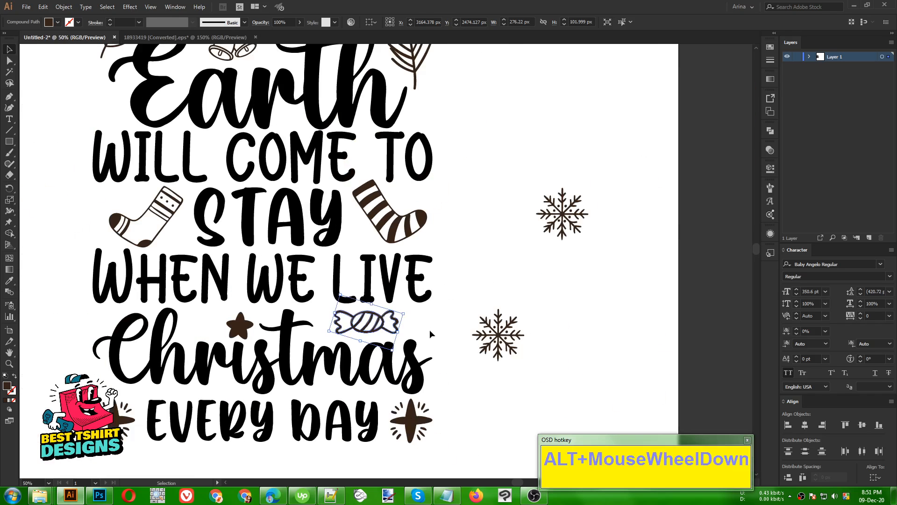
left_click(451, 332)
scroll(451, 332, "down", 1)
scroll(442, 330, "up", 1)
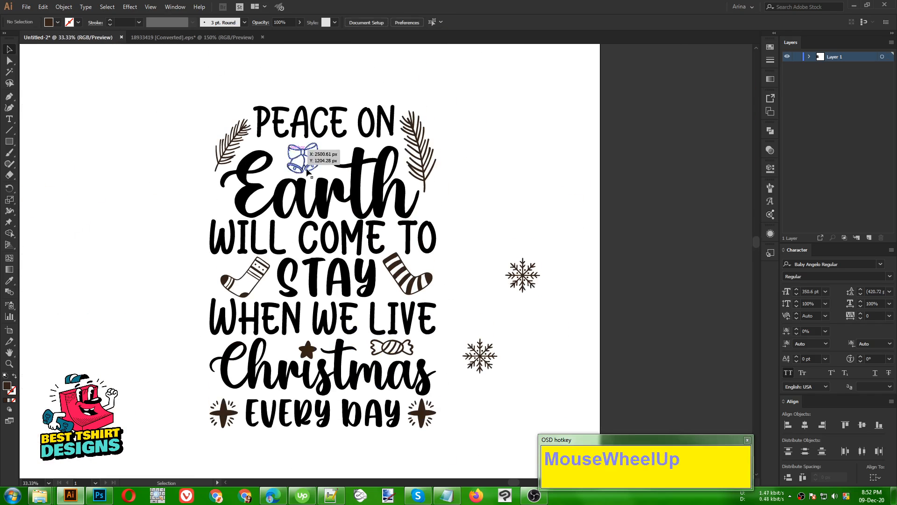
left_click(187, 37)
left_click(132, 143)
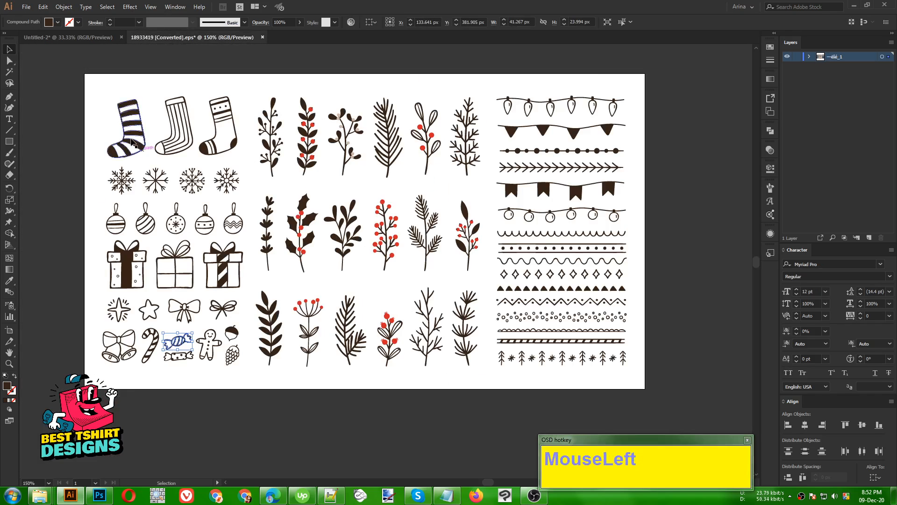
left_click(55, 38)
Step: Shrink the upper loose snowflake and place it beside the star above "Christmas"
left_click(537, 278)
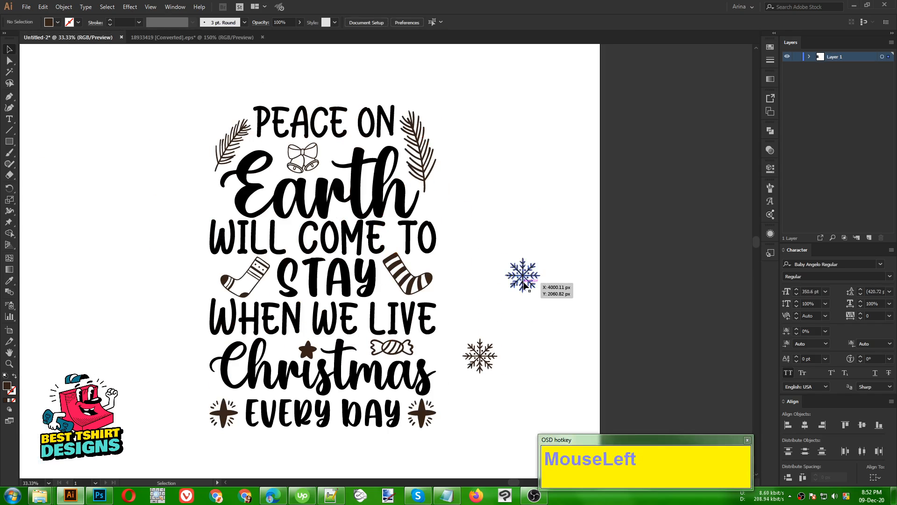
left_click_drag(542, 277, 284, 351)
left_click(487, 321)
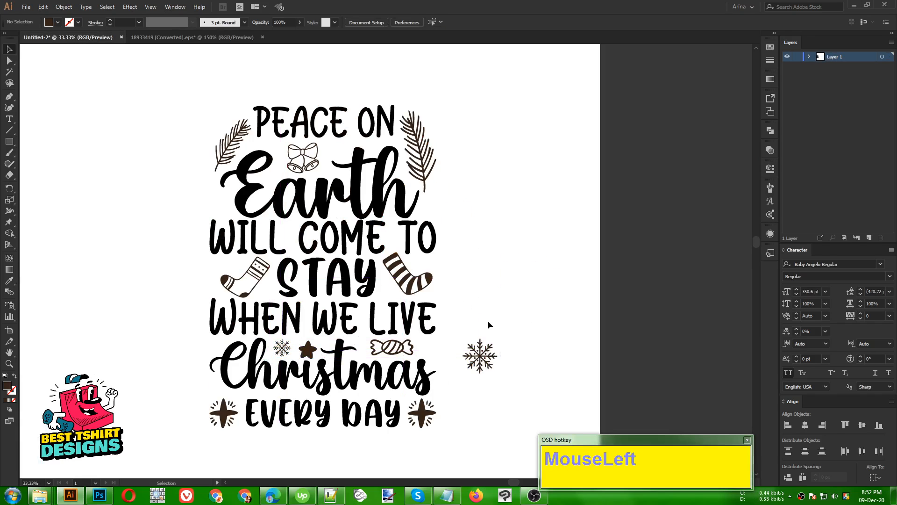
Step: Fill the gaps around both stockings and the word "Earth" with small copies of the snowflake
scroll(310, 332, "up", 1)
left_click_drag(267, 374, 198, 252)
scroll(205, 261, "up", 3)
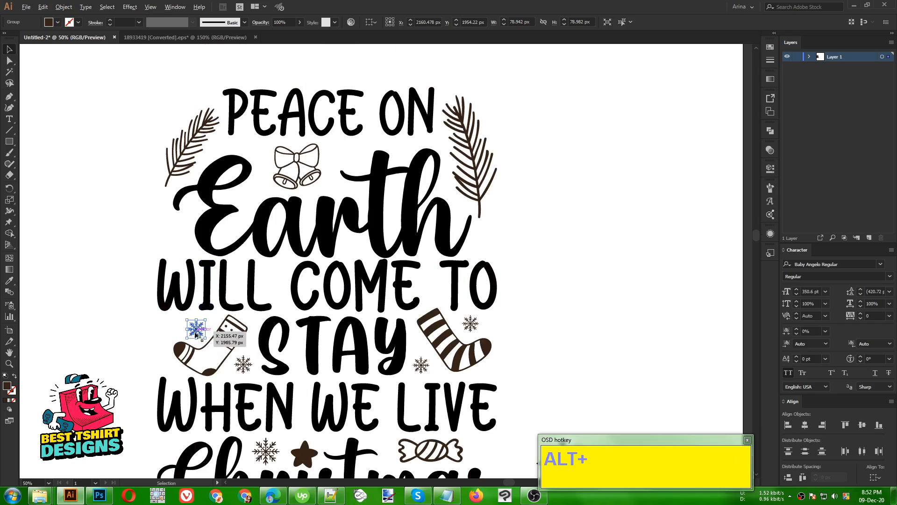
left_click_drag(195, 332, 481, 253)
scroll(474, 219, "down", 1, "alt")
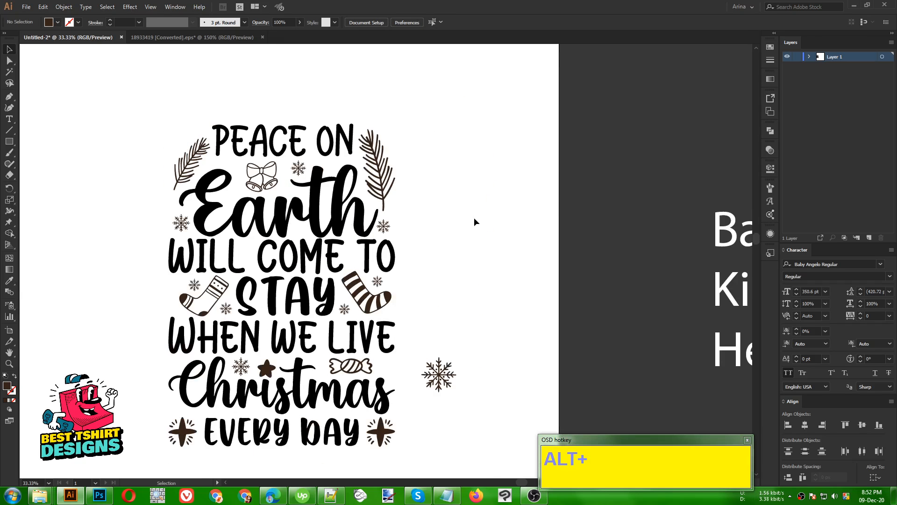
Step: Delete the large leftover snowflake beside the quote
left_click(473, 219)
left_click(454, 381)
key("Delete")
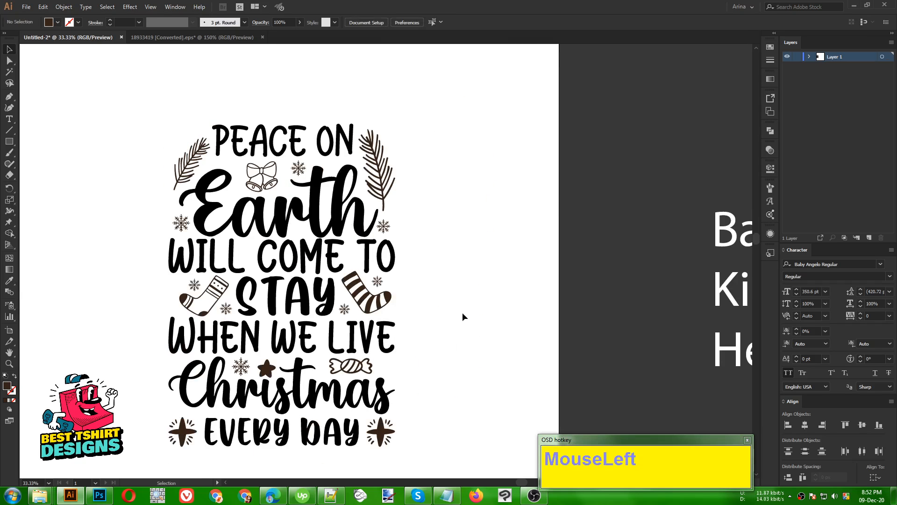
scroll(463, 317, "down", 1)
scroll(462, 312, "down", 1, "alt")
left_click(451, 240)
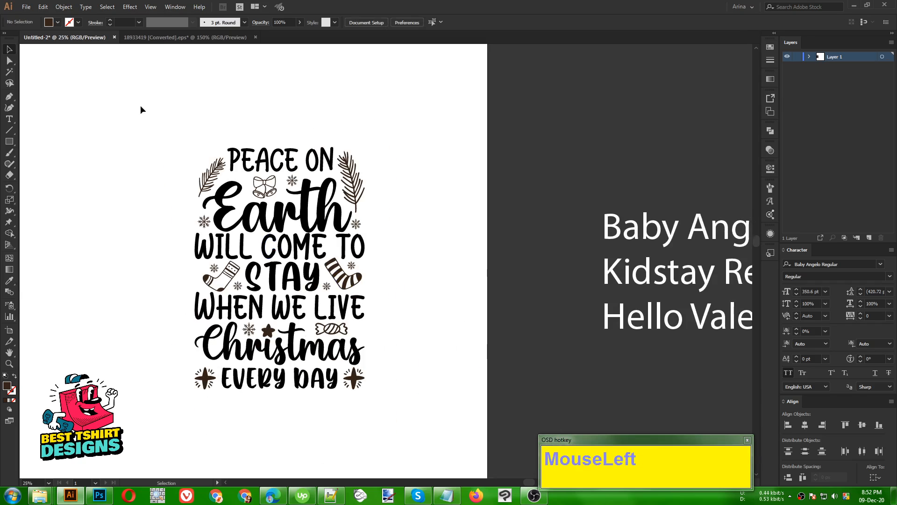
Step: Nudge the "PEACE ON" line down closer to "Earth"
left_click_drag(140, 106, 465, 438)
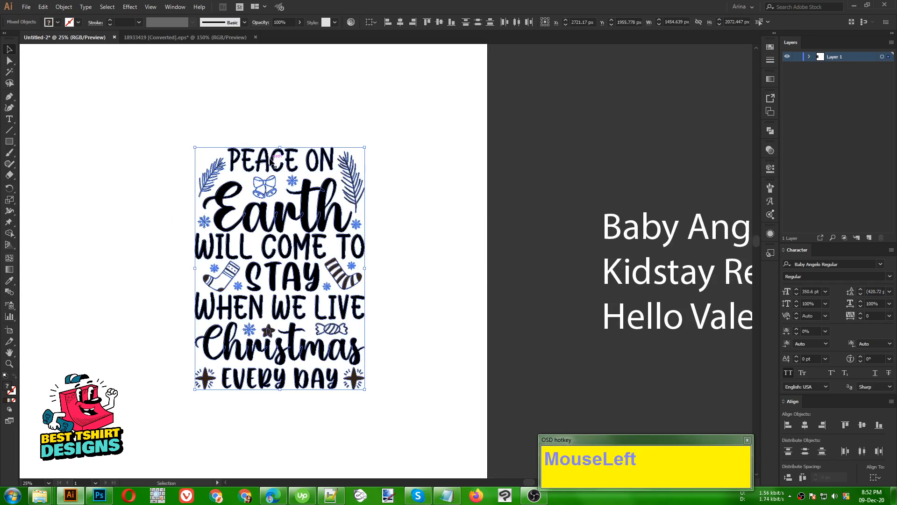
left_click(404, 187)
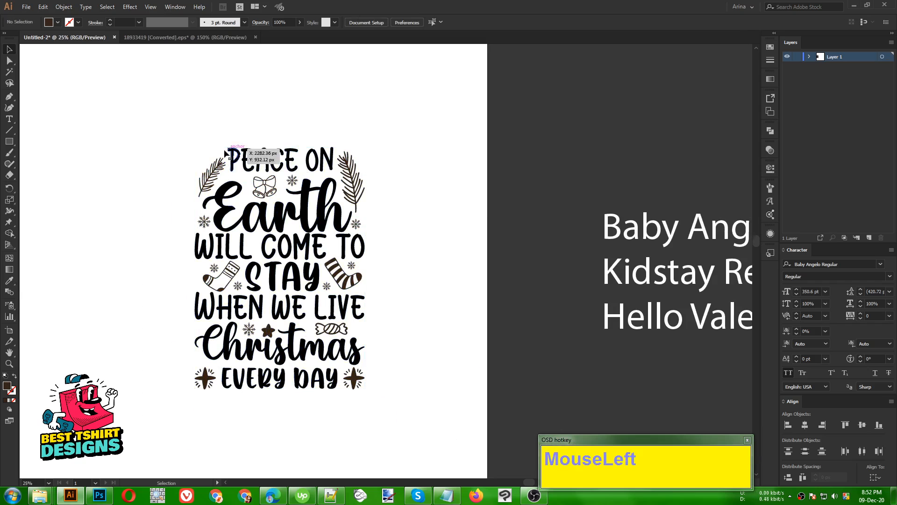
left_click(277, 161)
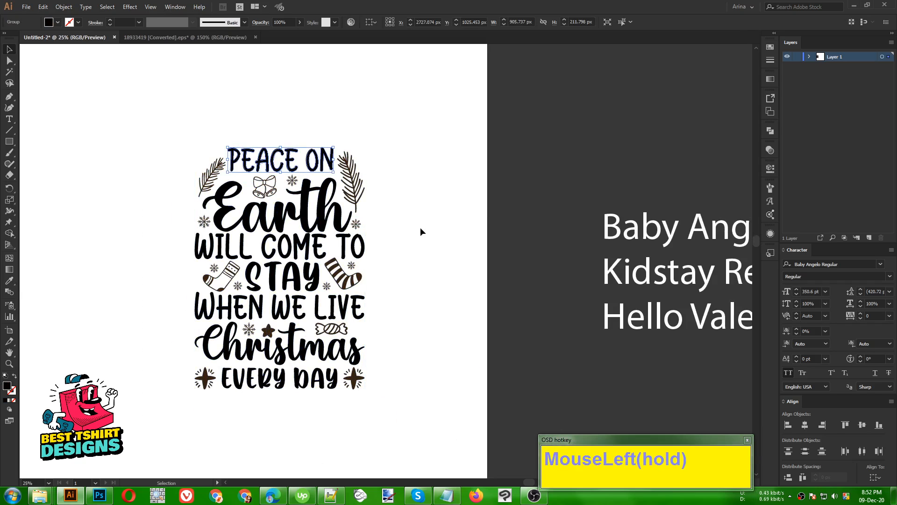
key("Down")
key("Down")
key("Down")
key("Down")
key("Down")
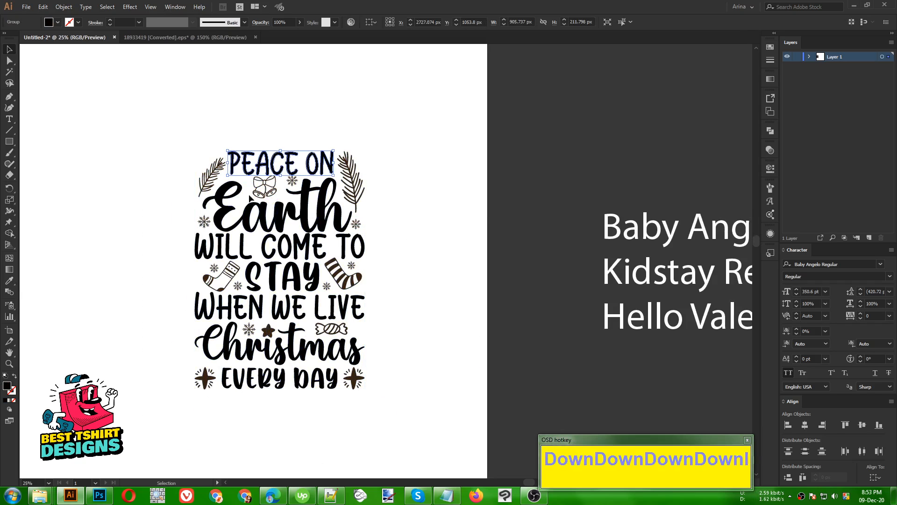
Step: Nudge the small snowflake above "Earth" slightly down
left_click(292, 181)
key("Down")
key("Down")
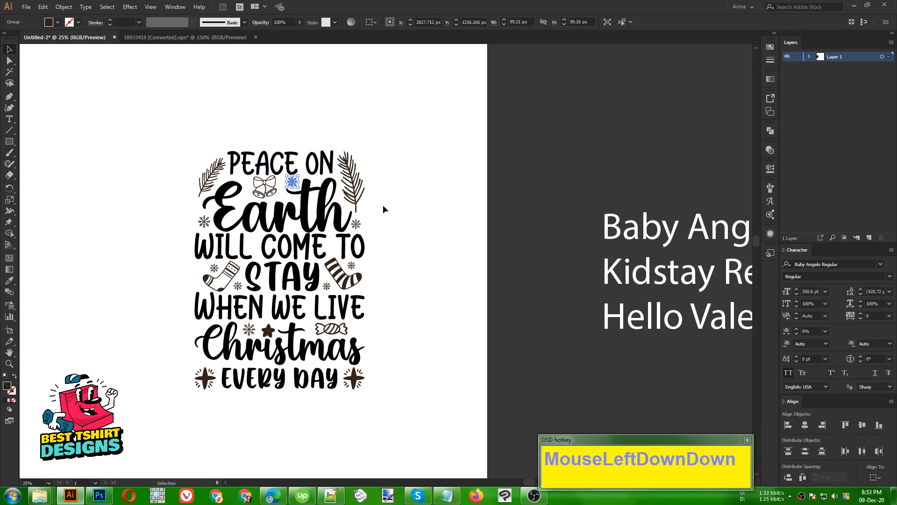
left_click(392, 213)
Step: Shrink the bells above "Earth" slightly to about 201 × 191 px
scroll(269, 189, "up", 2)
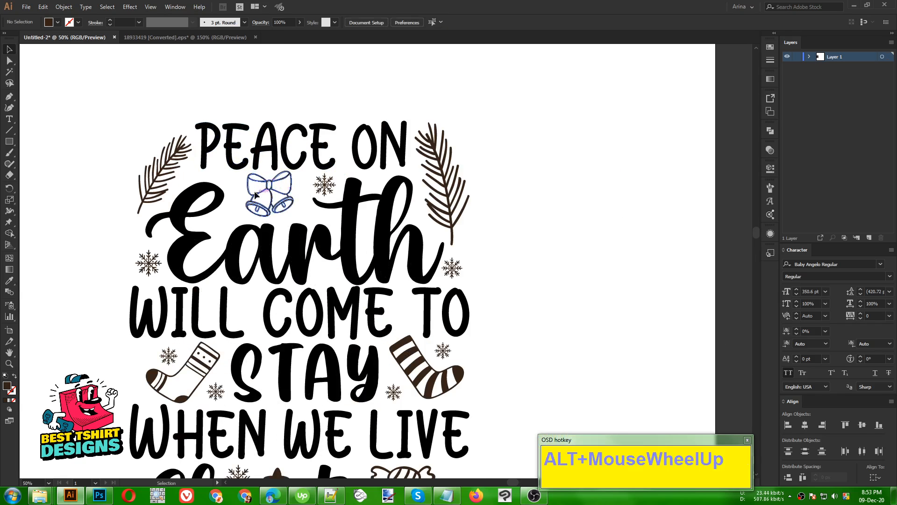
left_click(275, 194)
left_click_drag(276, 194, 271, 180)
left_click(269, 176, "shift")
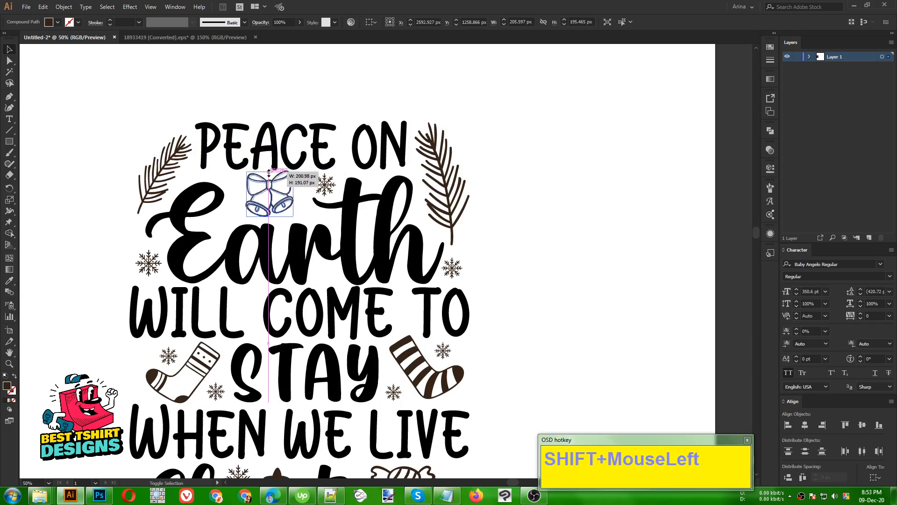
Step: Enlarge the branch left of "PEACE ON" to about 242 × 388 px, adjusting its tilt and nudging it clear of the lettering
left_click(163, 173)
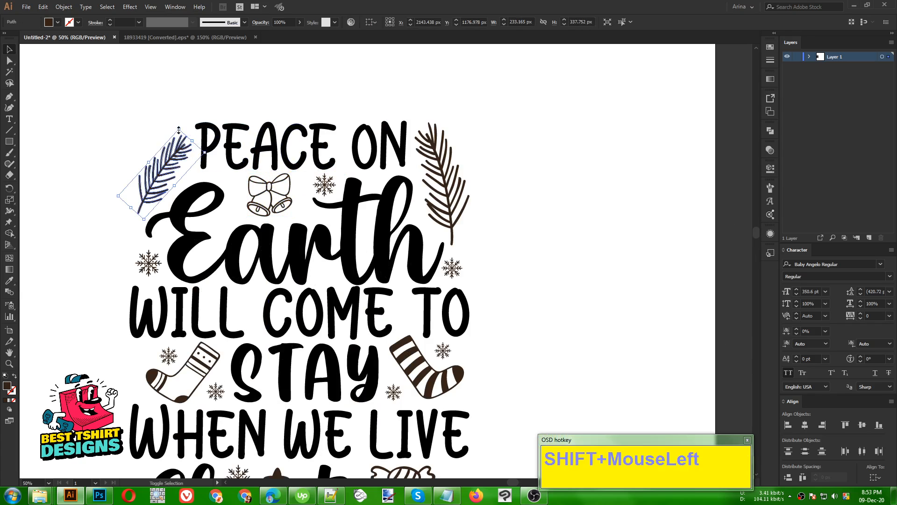
left_click_drag(190, 134, 177, 115)
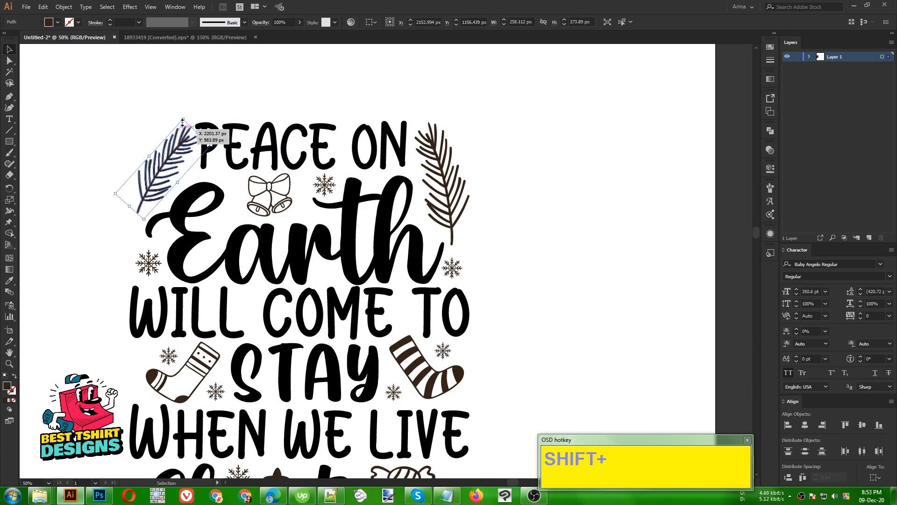
left_click_drag(211, 147, 217, 145)
key("Left")
key("Down")
key("Down")
key("Down")
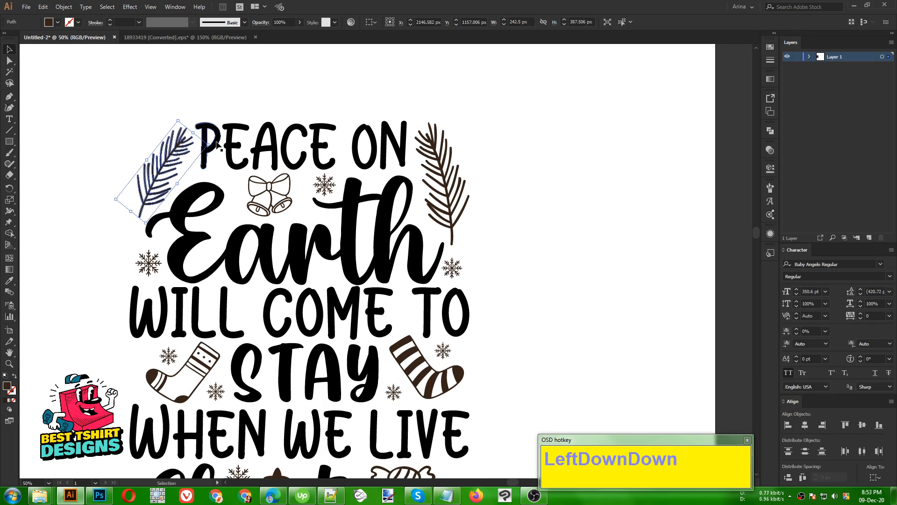
key("Up")
left_click(255, 105)
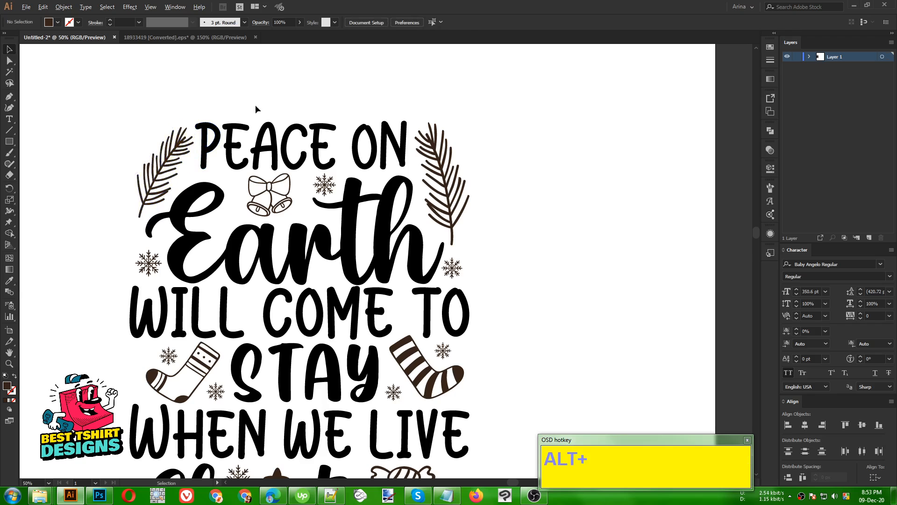
Step: Fill the entire quote design, lettering and decorations, with black
scroll(255, 105, "down", 2, "alt")
left_click(366, 178)
left_click_drag(153, 94, 422, 399)
left_click(57, 22)
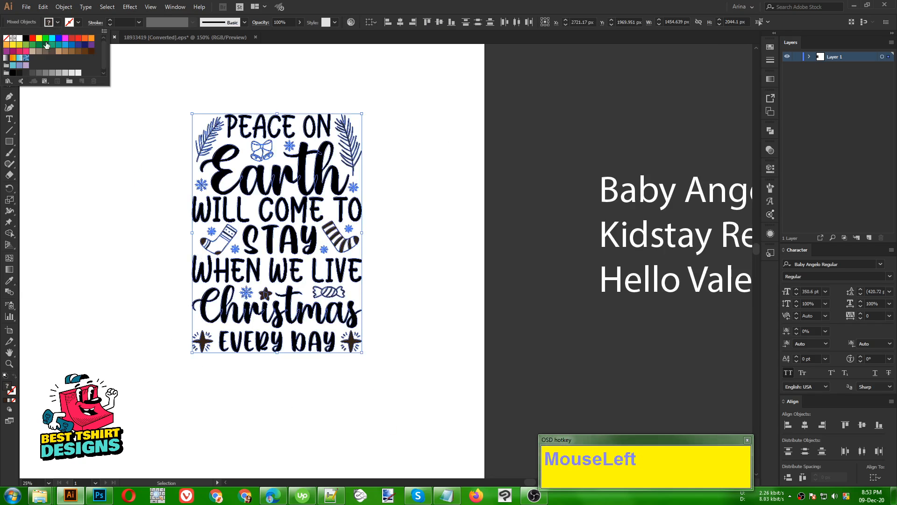
left_click(27, 38)
left_click(78, 199)
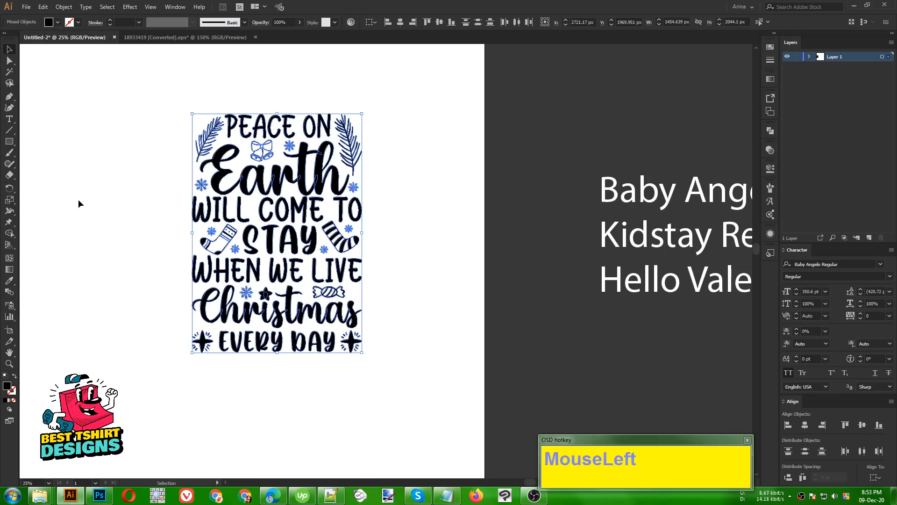
left_click(79, 199)
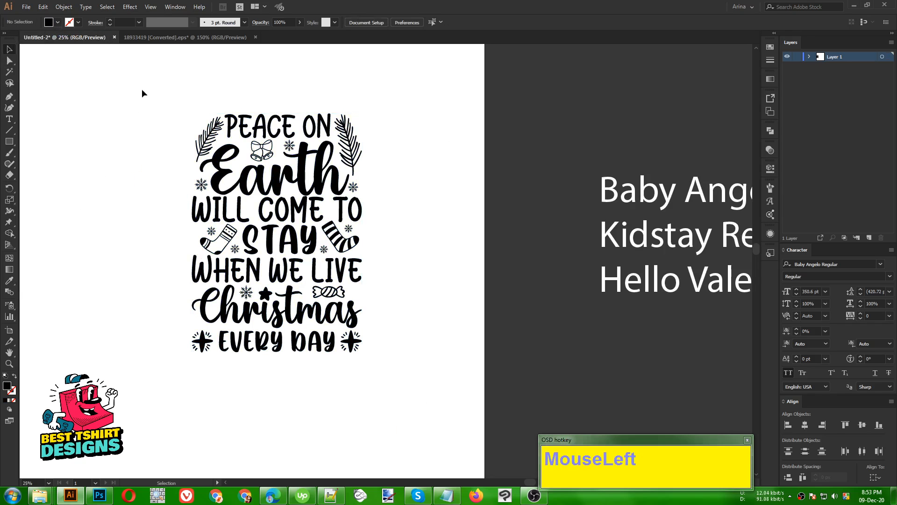
Step: Delete the text note listing the three font names beside the artboard
left_click_drag(142, 91, 414, 383)
scroll(408, 382, "down", 1)
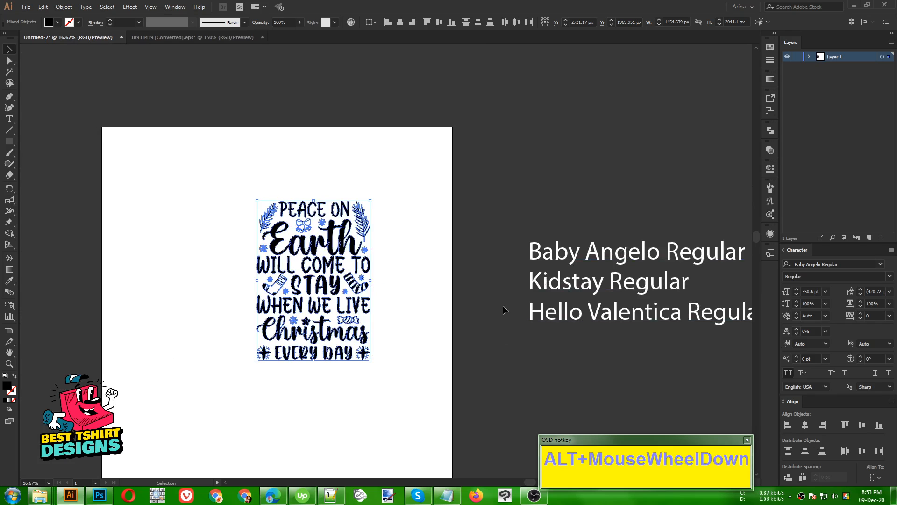
left_click_drag(550, 177, 649, 381)
scroll(260, 328, "down", 1)
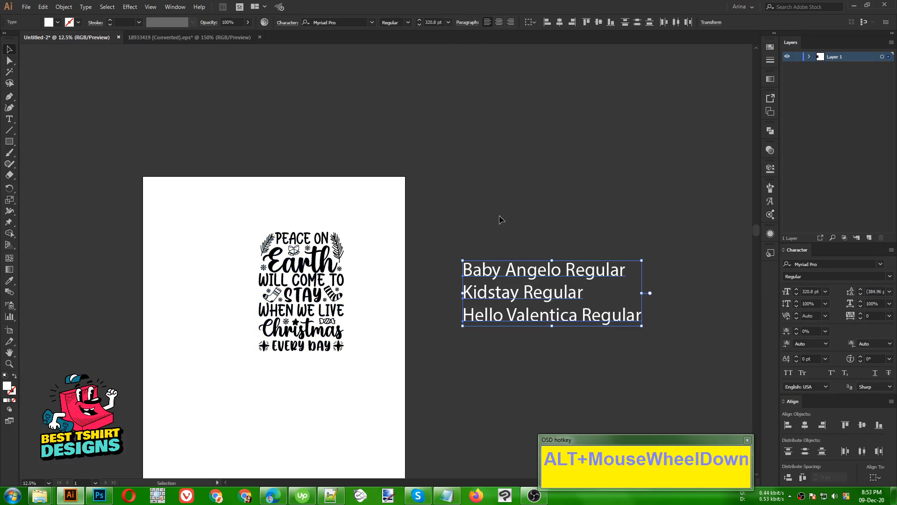
key("Delete")
left_click(228, 213)
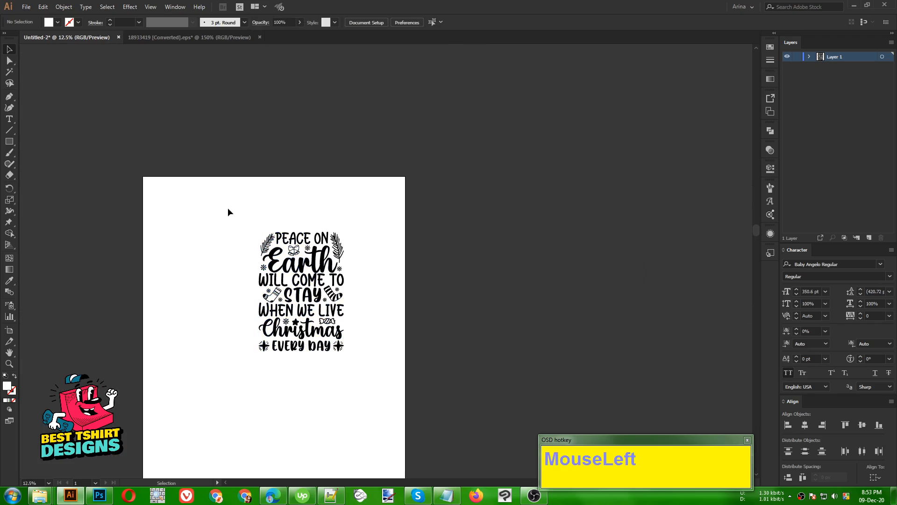
Step: Move the whole quote design off the artboard onto the dark canvas beside it
left_click_drag(218, 211, 393, 383)
left_click_drag(345, 313, 563, 293)
scroll(602, 292, "up", 3, "alt")
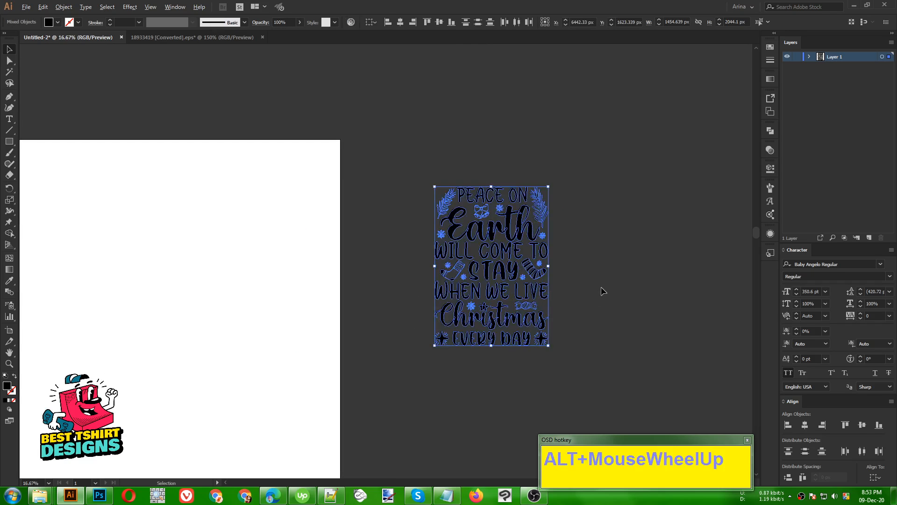
left_click(603, 293)
left_click(399, 301)
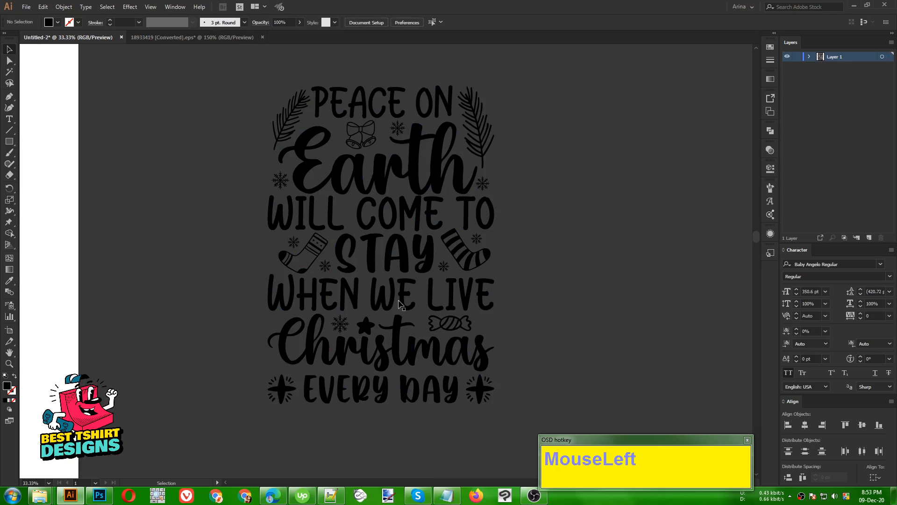
Step: Fill the words "Earth" and "Christmas" with red
left_click(397, 358)
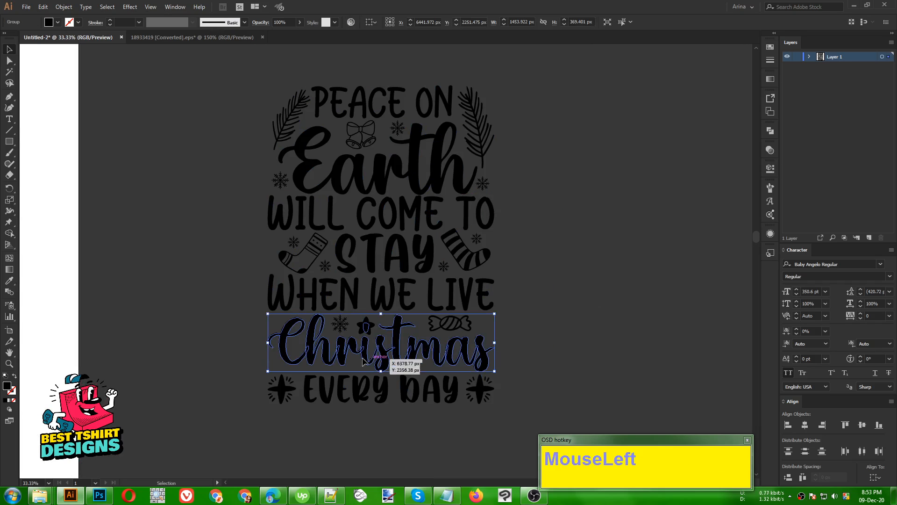
left_click(373, 186, "shift")
left_click(57, 22)
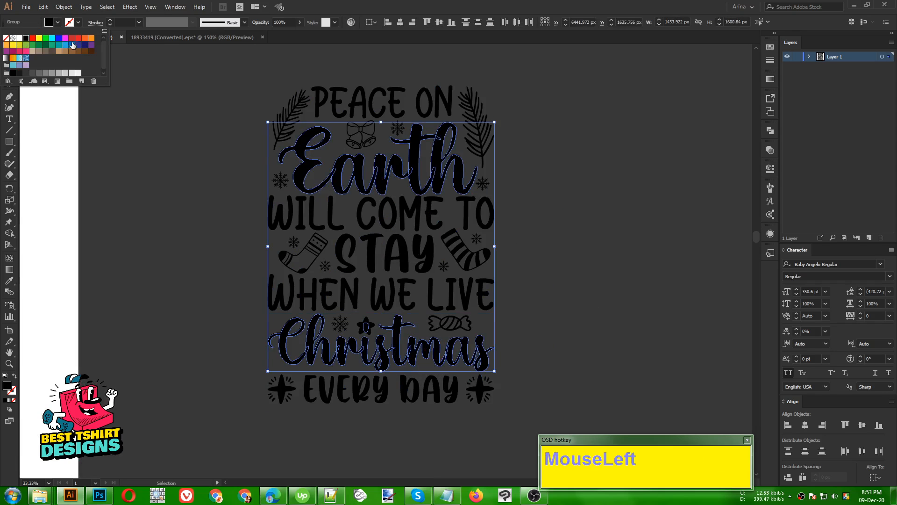
left_click(73, 42)
left_click(143, 198)
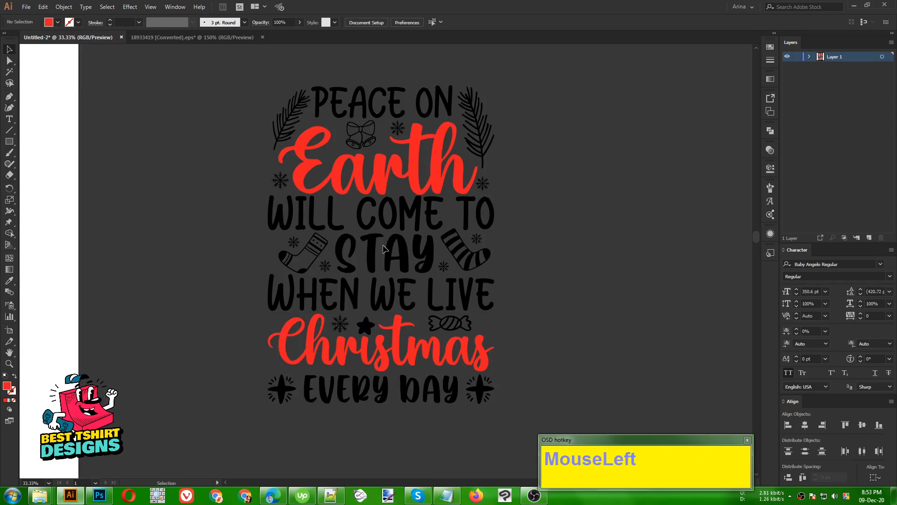
Step: Fill the words "STAY" and "EVERY DAY" with white
left_click(395, 252)
left_click(375, 402, "shift")
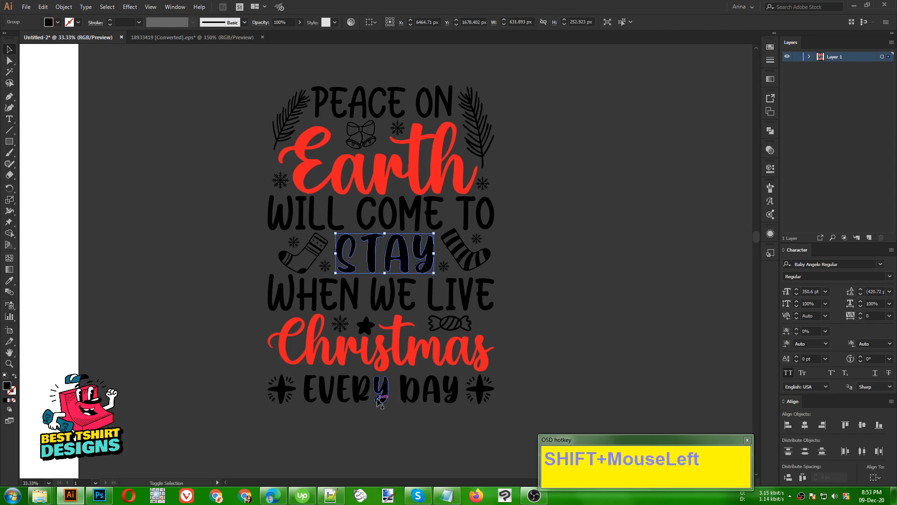
left_click(57, 22)
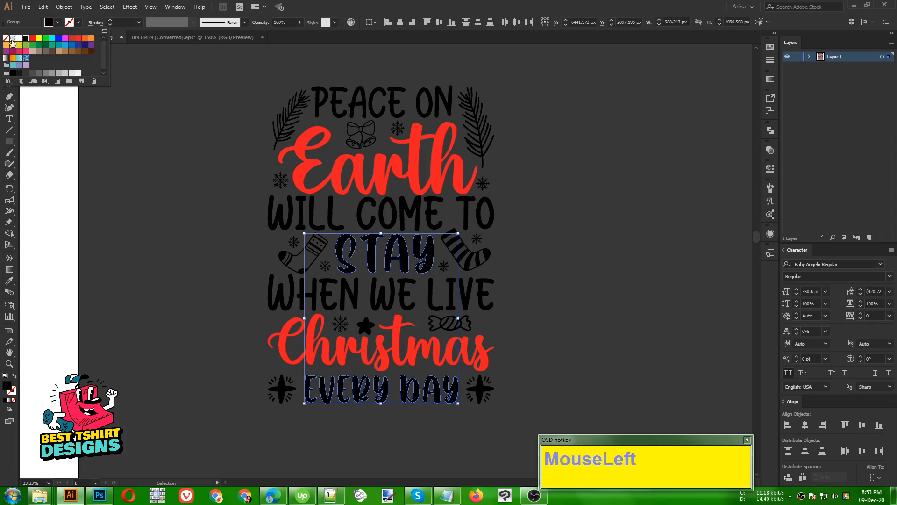
left_click(22, 42)
left_click(159, 225)
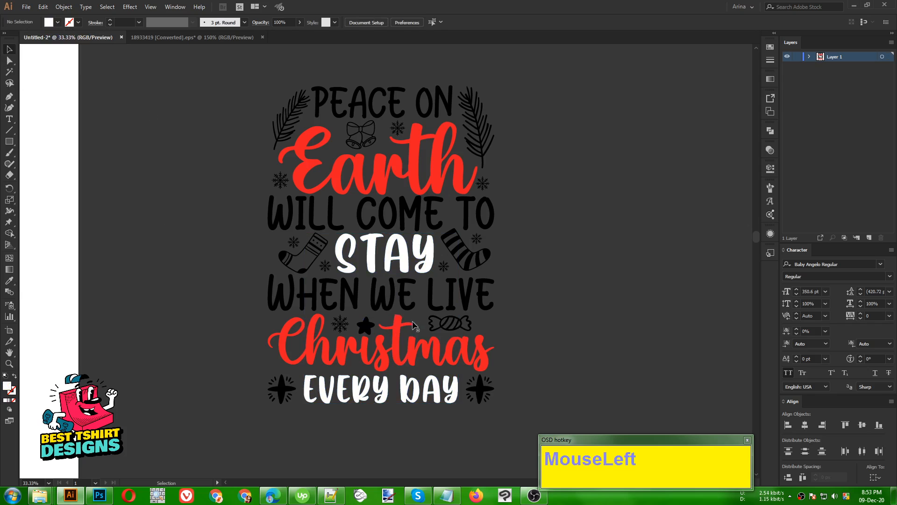
Step: Fill the lines "WILL COME TO" and "WHEN WE LIVE" with green
left_click(395, 309)
left_click(370, 222, "shift")
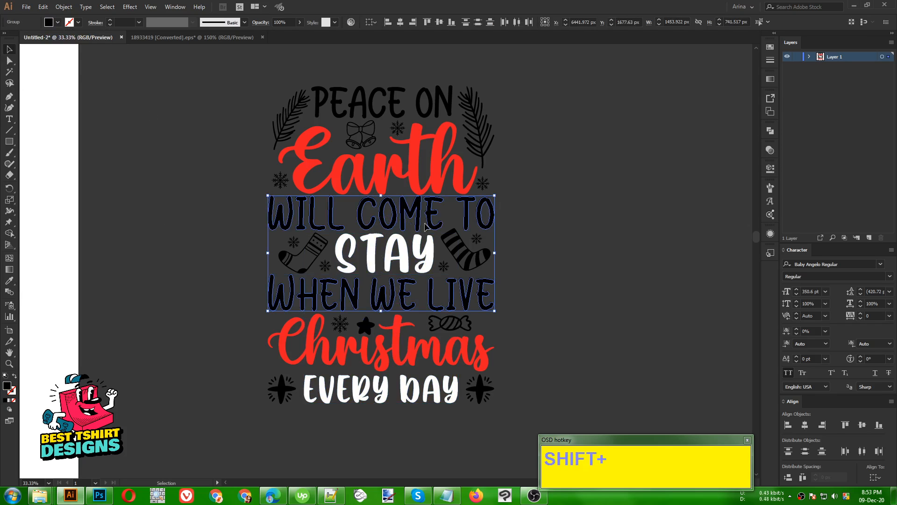
left_click(57, 22)
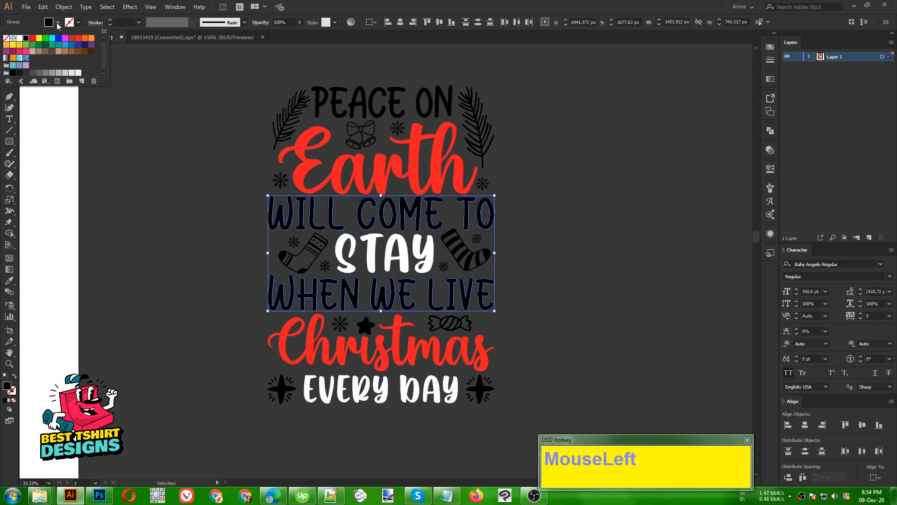
left_click(31, 45)
left_click(144, 190)
left_click(144, 190)
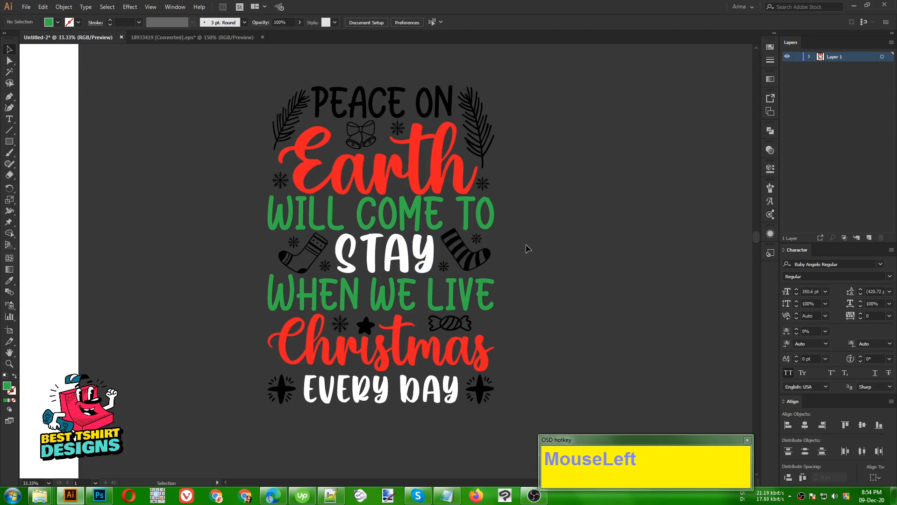
Step: Color both pine branches beside "PEACE ON" with the green sampled from the lettering
left_click(475, 126)
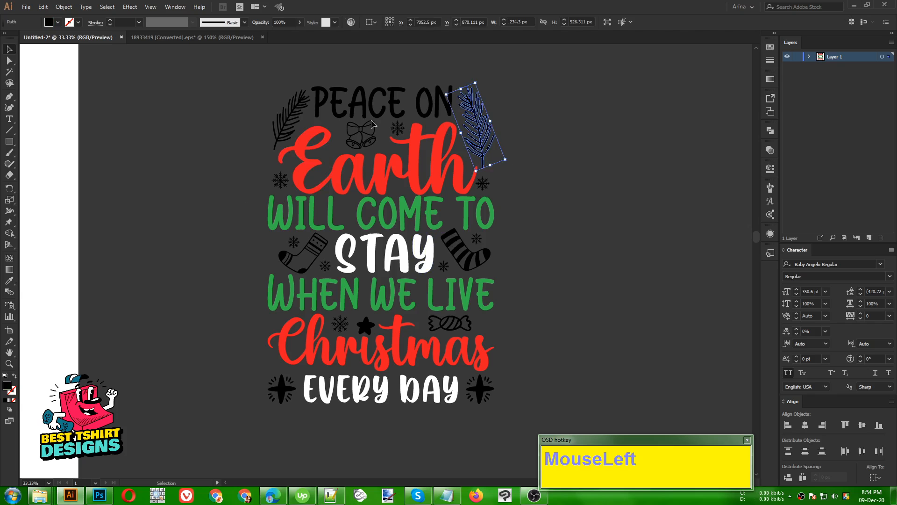
left_click(283, 116, "shift")
key("shift+i")
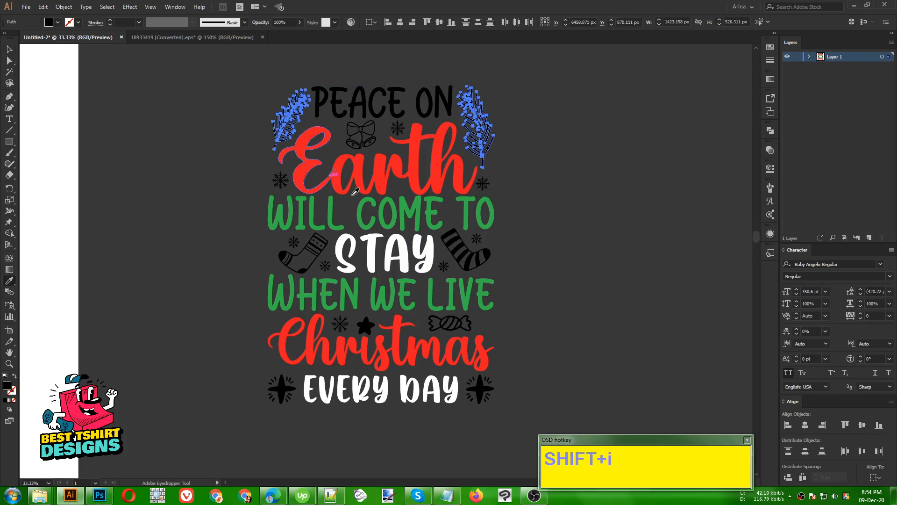
left_click(465, 288)
key("v")
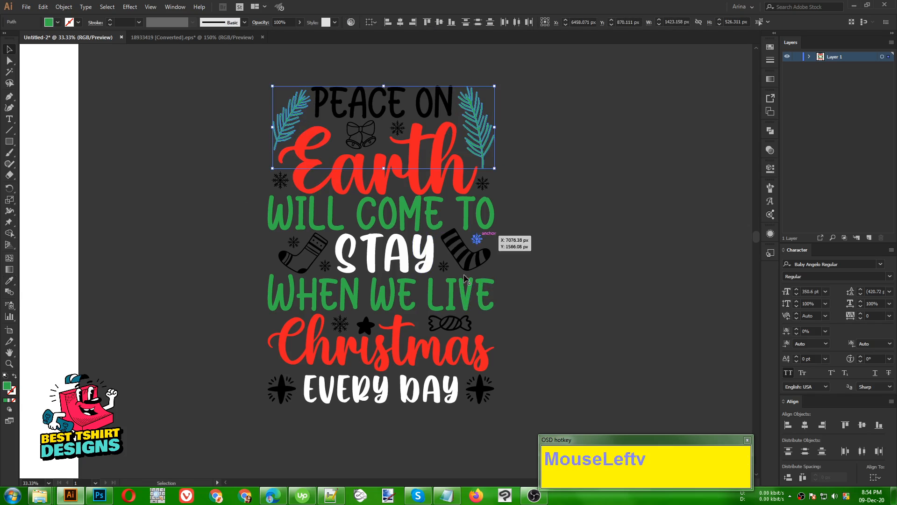
left_click(549, 215)
Step: Color the words "PEACE ON" with the white sampled from "STAY"
left_click(371, 102)
key("i")
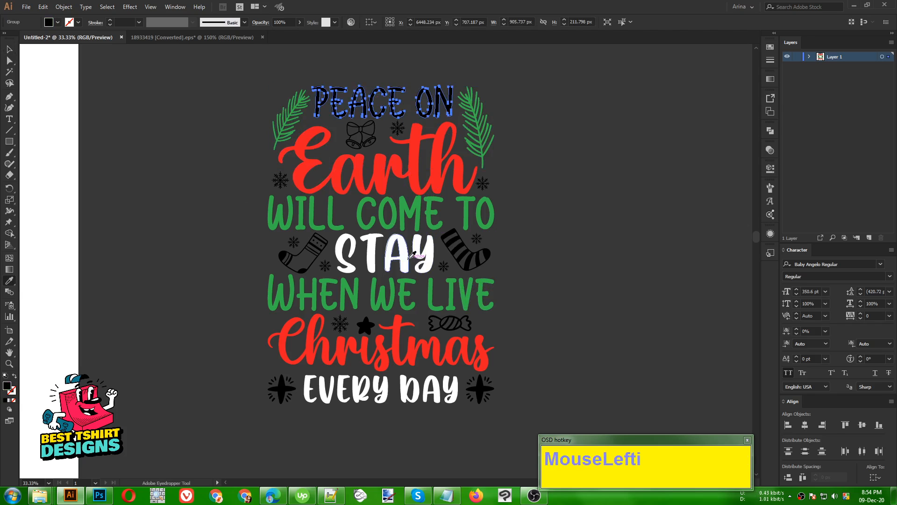
left_click(403, 243)
left_click(555, 218)
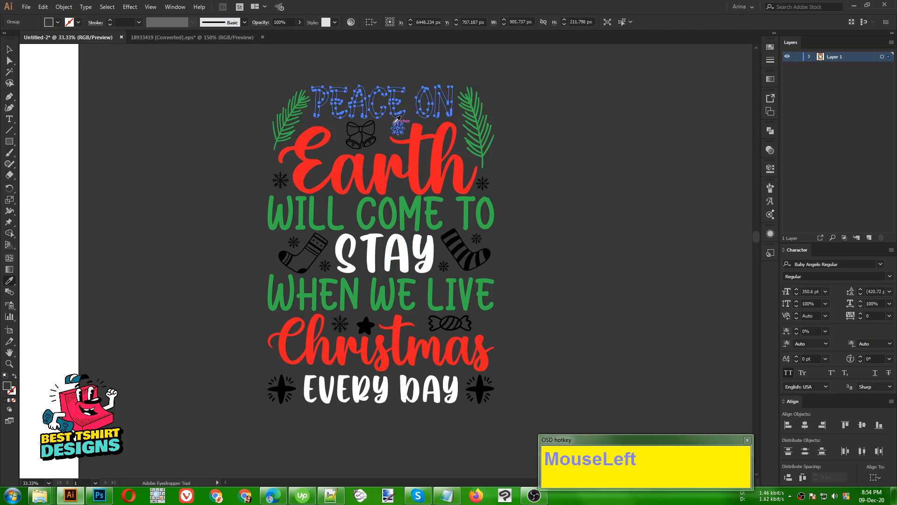
left_click(408, 254)
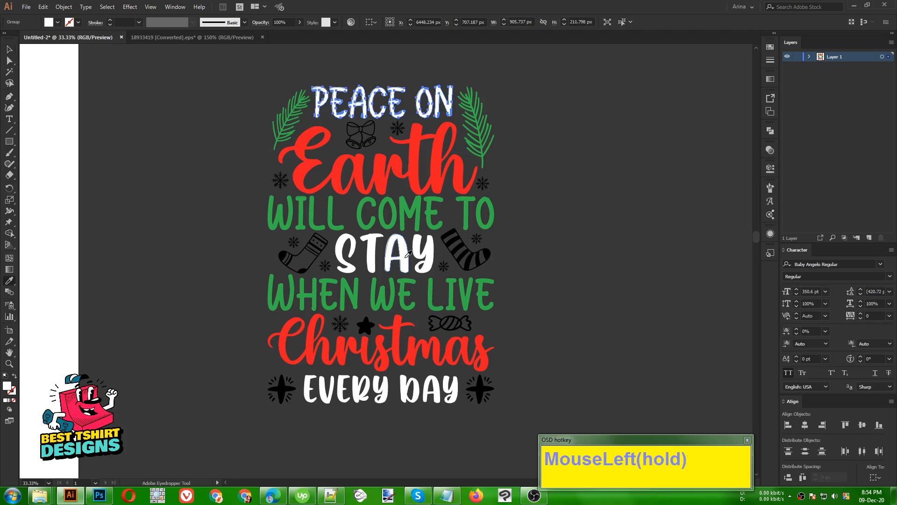
key("v")
left_click(545, 264)
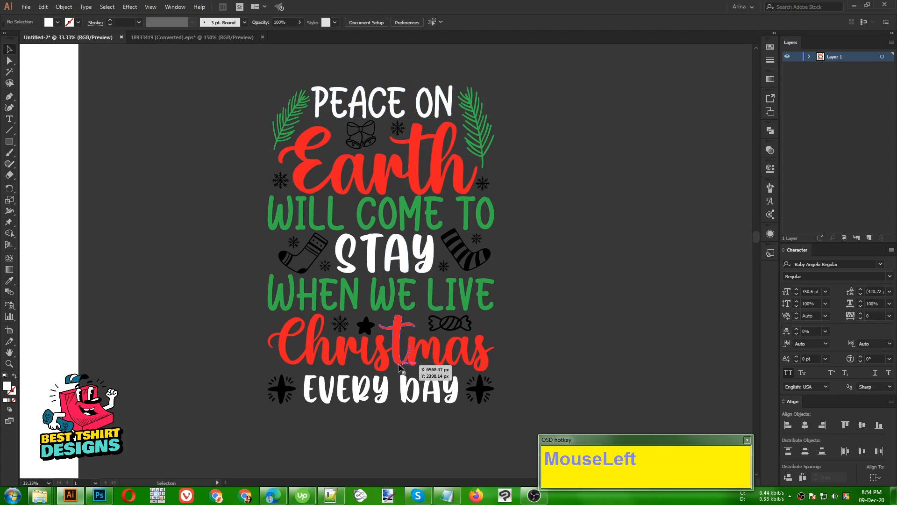
Step: Color both stockings beside "STAY" with the red sampled from the word "Earth"
left_click(475, 260)
key("i")
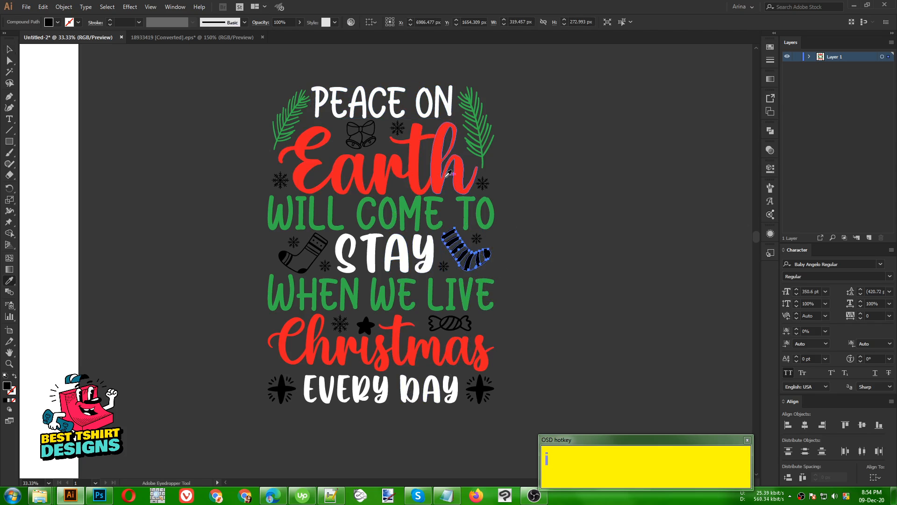
left_click(446, 155)
key("v")
left_click(469, 220)
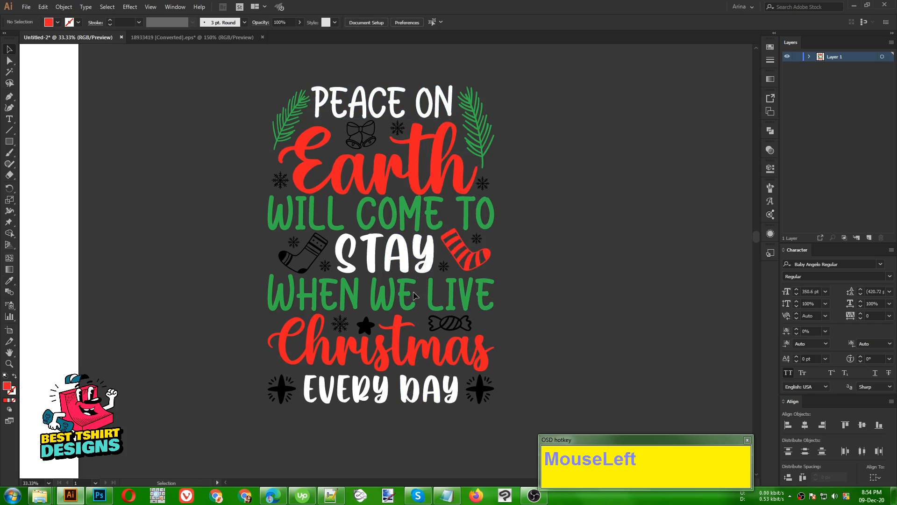
left_click(322, 262)
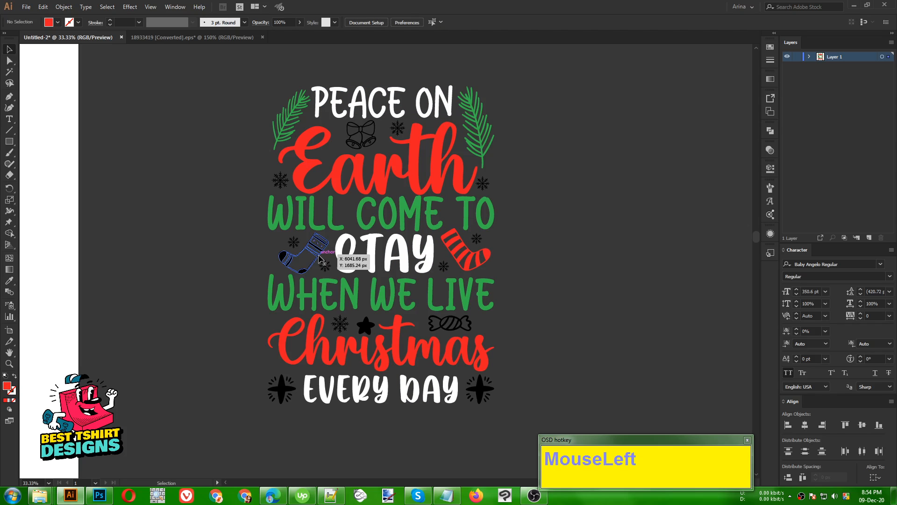
key("i")
key("v")
left_click(559, 299)
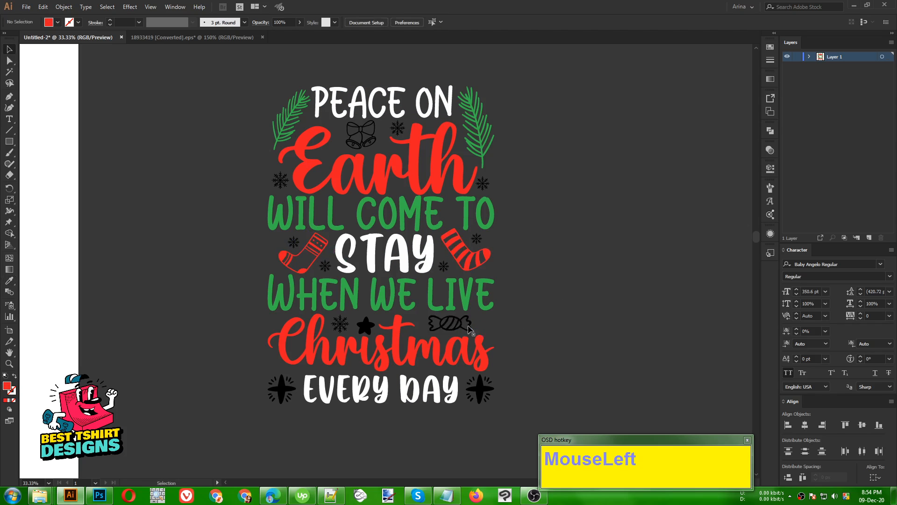
Step: Color the candy above "Christmas" with the white sampled from "STAY"
left_click(460, 324)
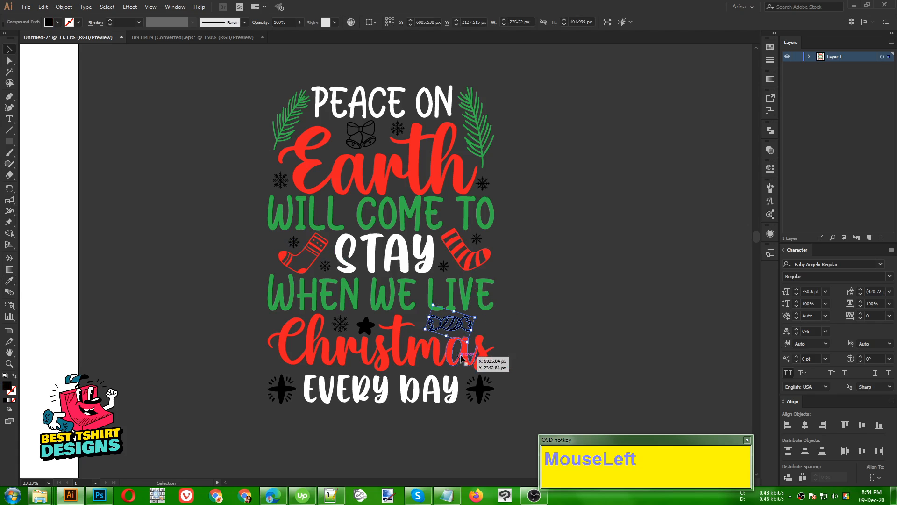
key("i")
left_click(433, 260)
key("v")
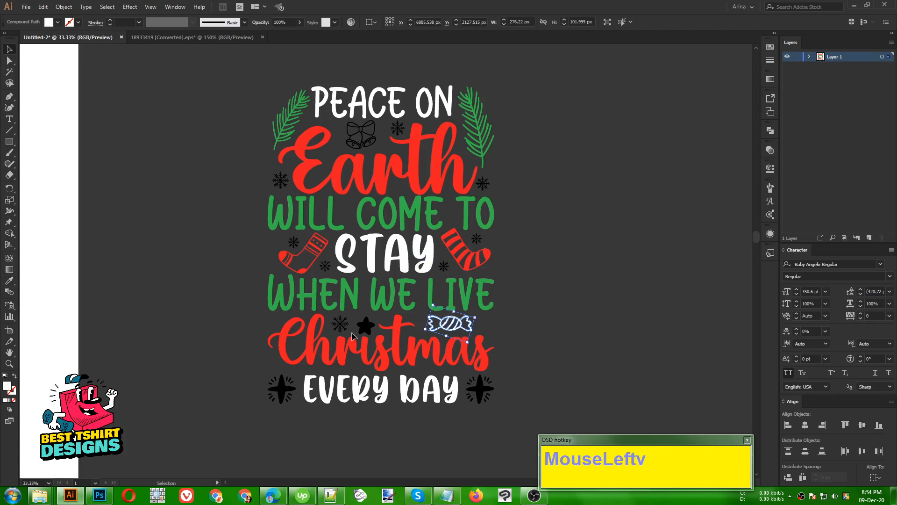
Step: Fill the star above "Christmas" with light orange and apply the same color to the bells above "Earth"
left_click(373, 327)
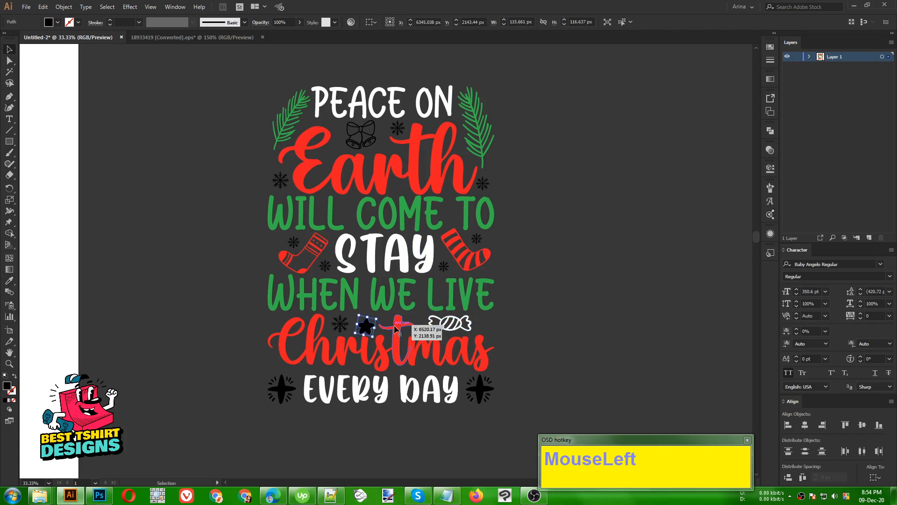
left_click(50, 24)
left_click(37, 95)
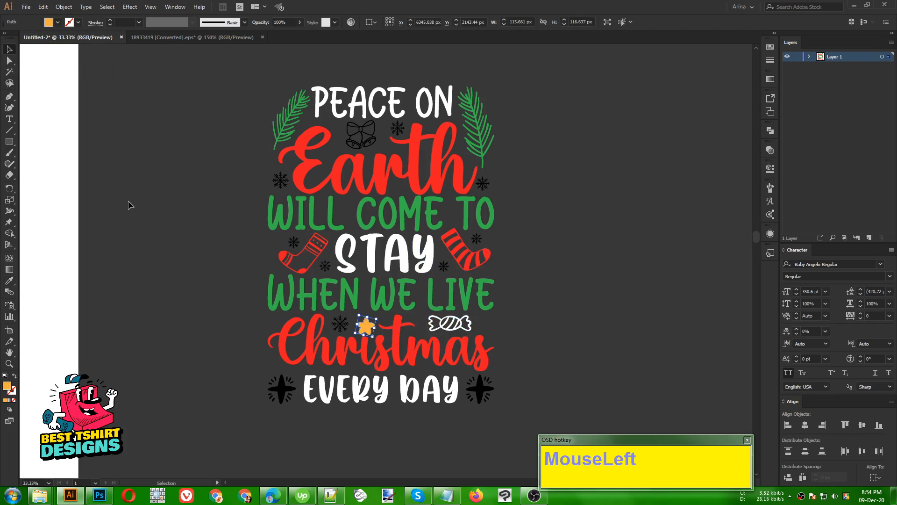
left_click(367, 136)
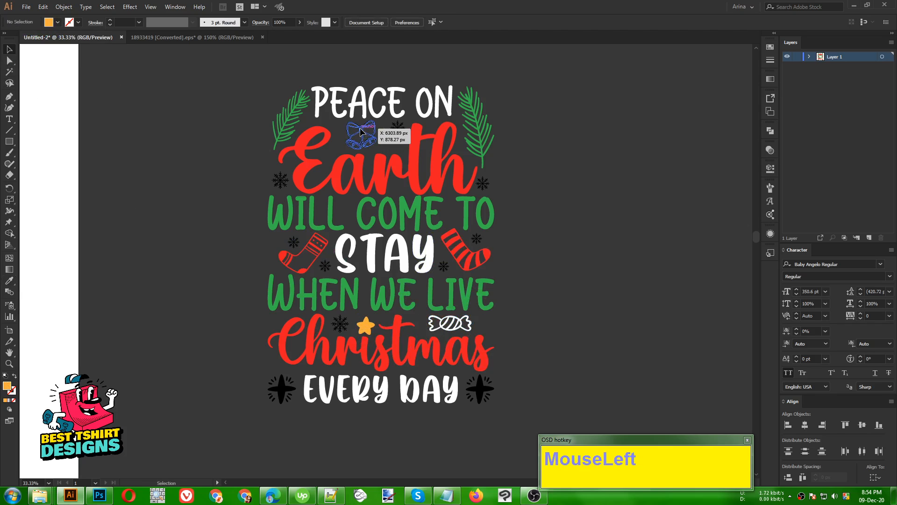
key("i")
left_click(372, 322)
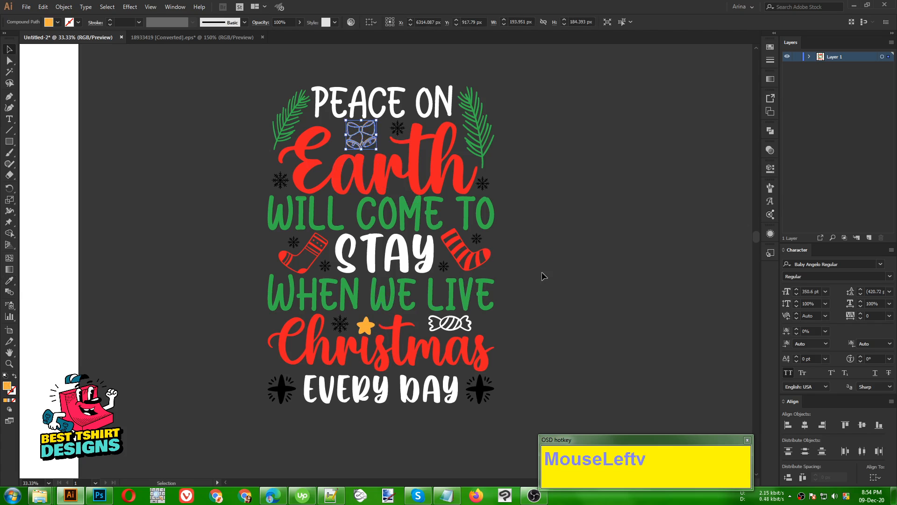
key("v")
left_click(541, 276)
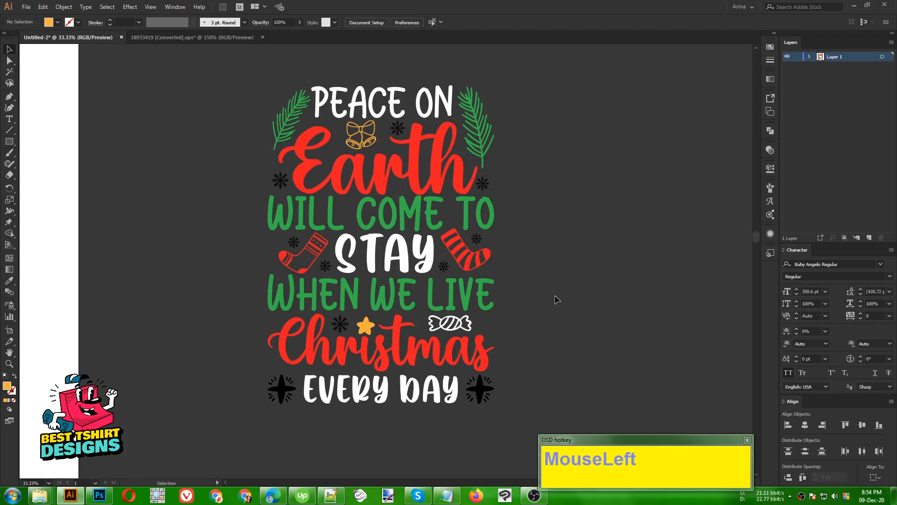
Step: Paste a copy of the bells behind the original and unite it into a solid silhouette
scroll(362, 134, "up", 2)
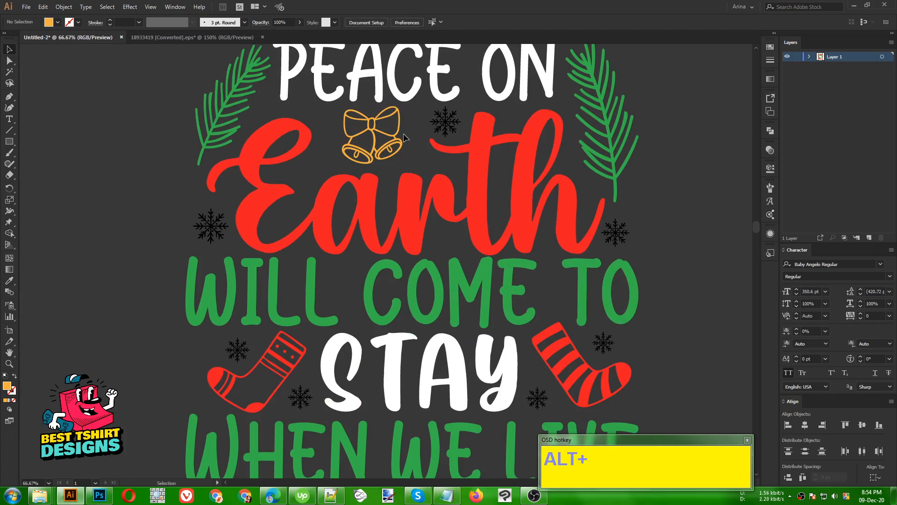
scroll(352, 126, "down", 1)
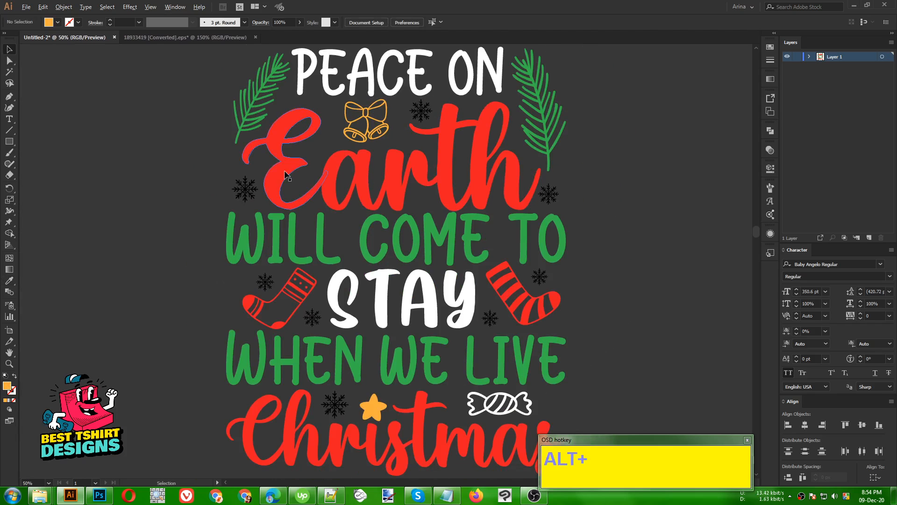
scroll(296, 170, "down", 1)
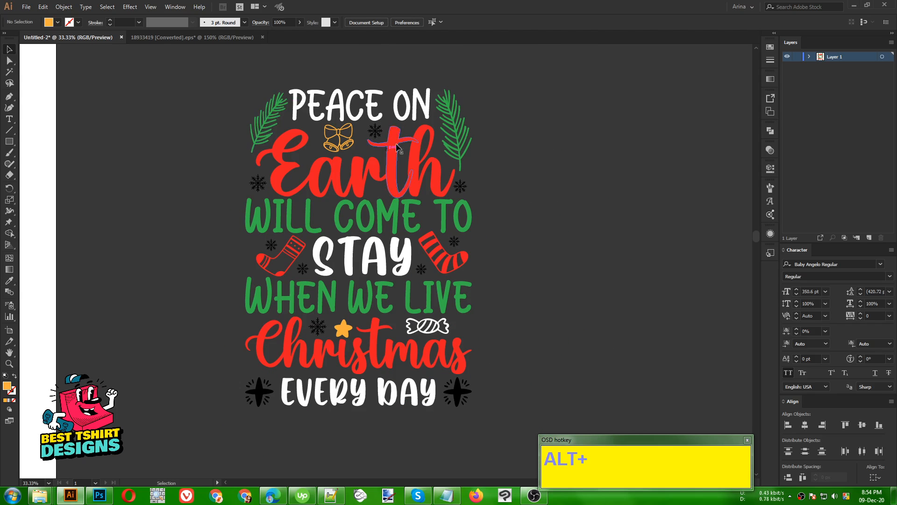
scroll(332, 123, "up", 5, "alt")
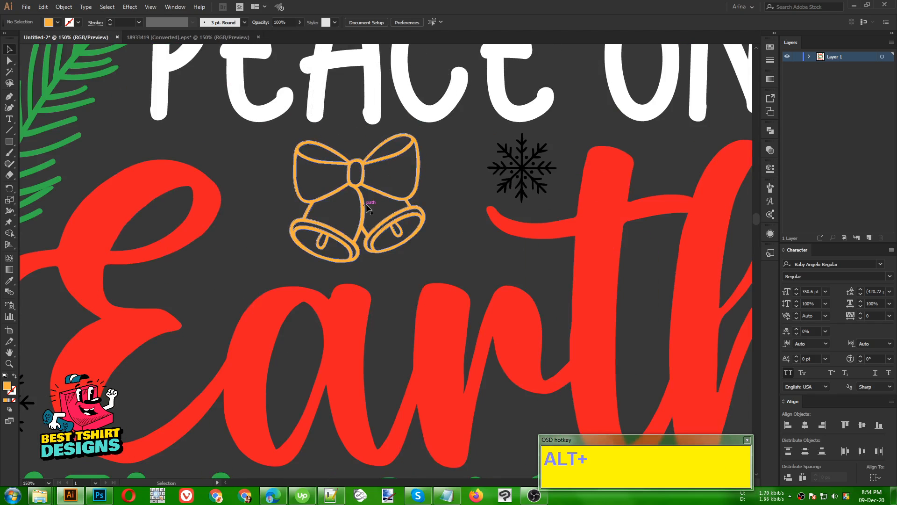
left_click(366, 207)
key("ctrl")
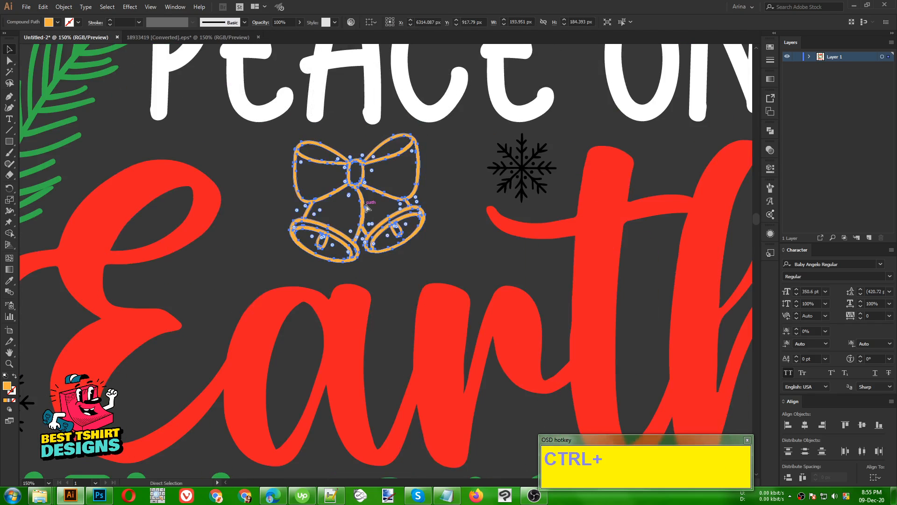
key("ctrl+b")
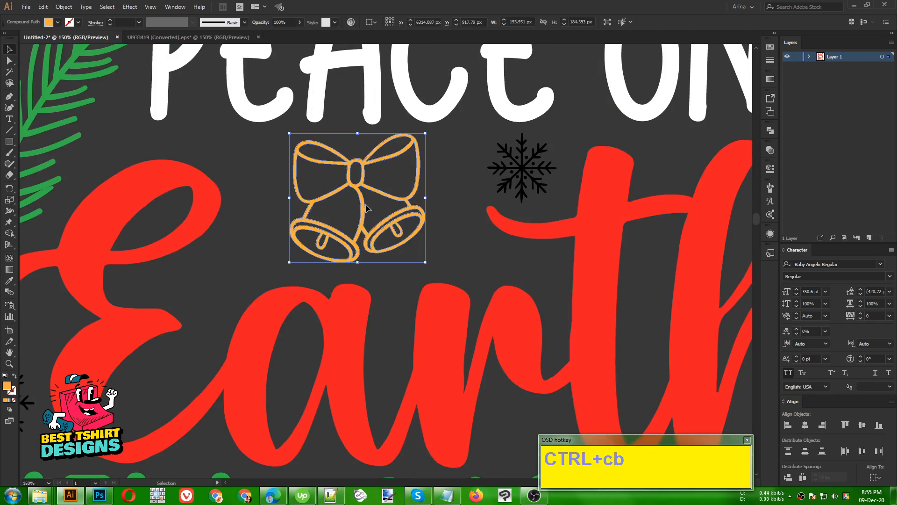
left_click(767, 134)
left_click(660, 150)
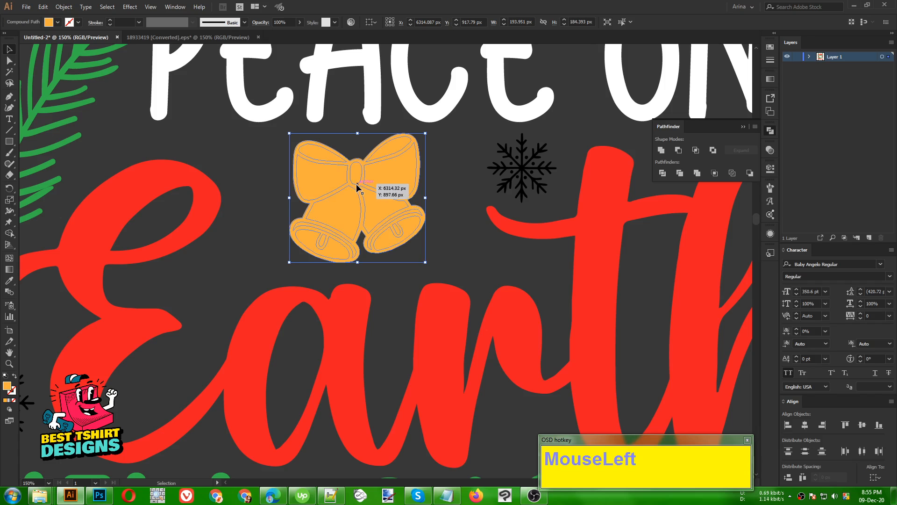
Step: Cut the bells' line art off the solid silhouette and paste it back in place in front
key("ctrl+x")
left_click(356, 184)
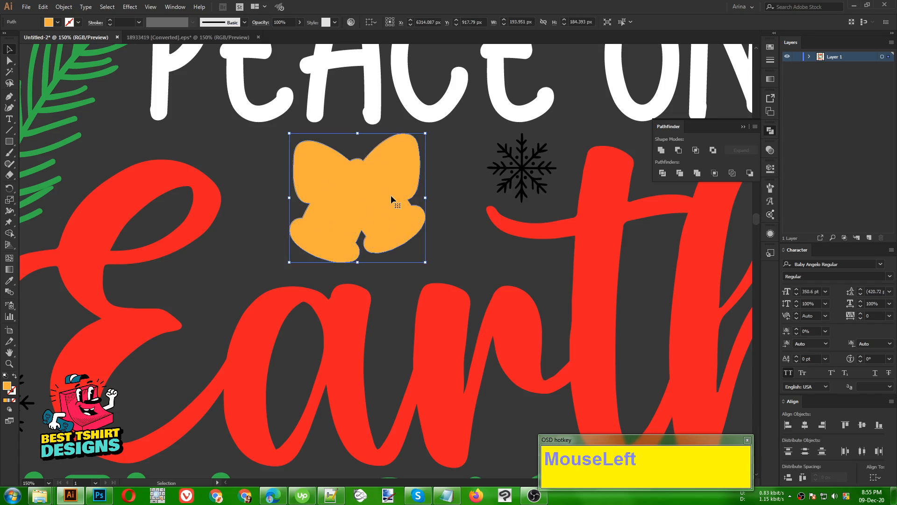
left_click(58, 22)
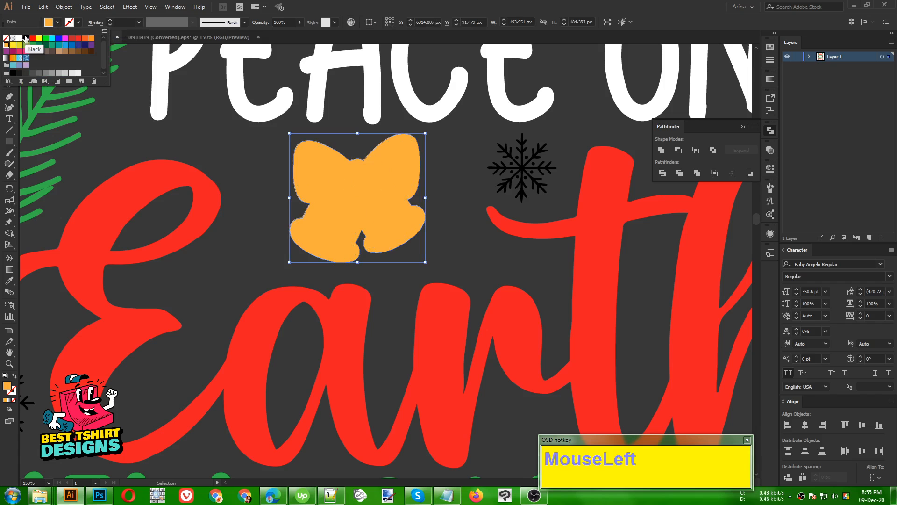
left_click(238, 159)
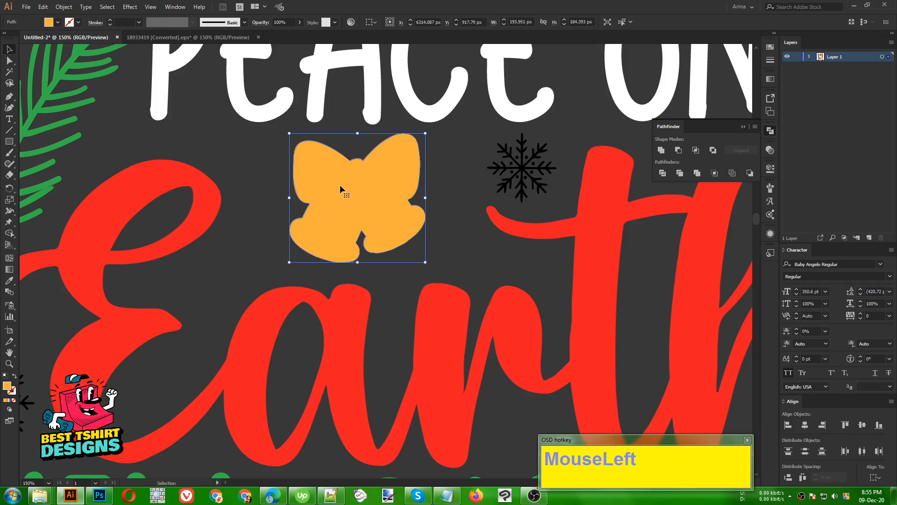
key("ctrl+f")
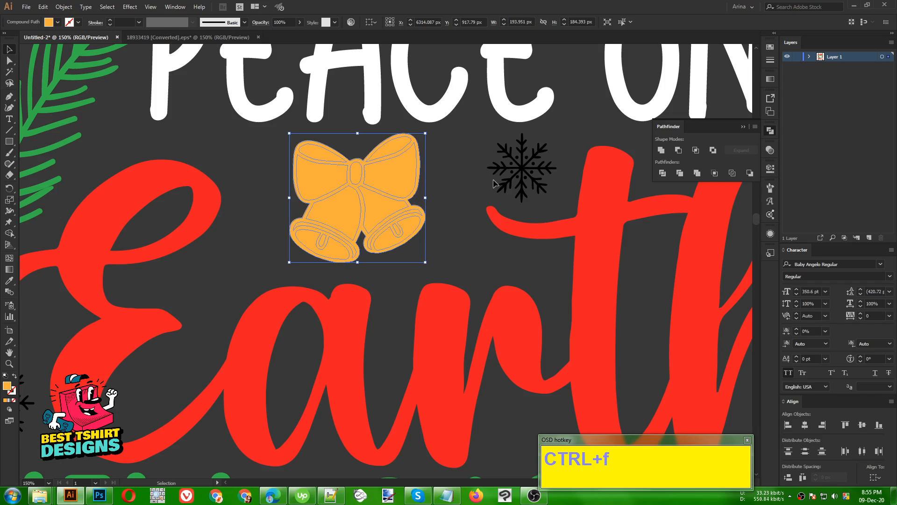
Step: Fill the bells' line art with black over the light orange silhouette
left_click(58, 22)
left_click(26, 39)
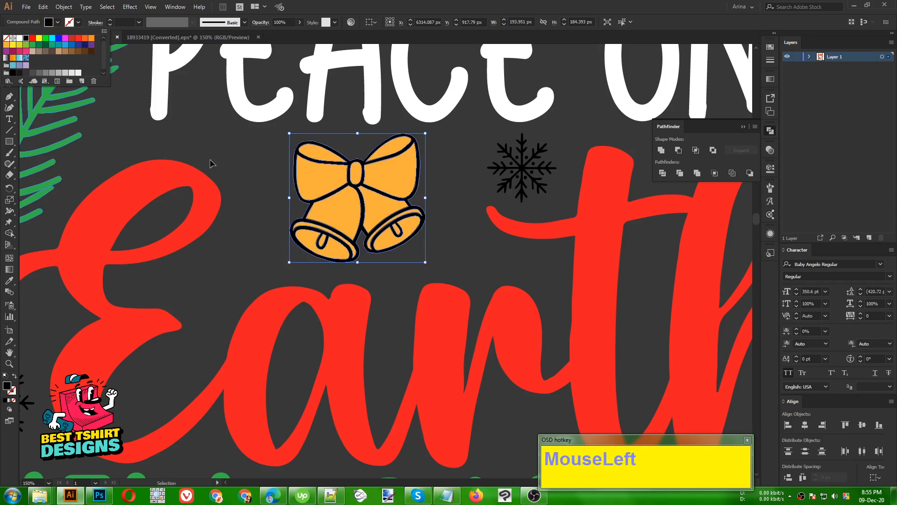
left_click(262, 160)
left_click(262, 160)
scroll(240, 164, "down", 2)
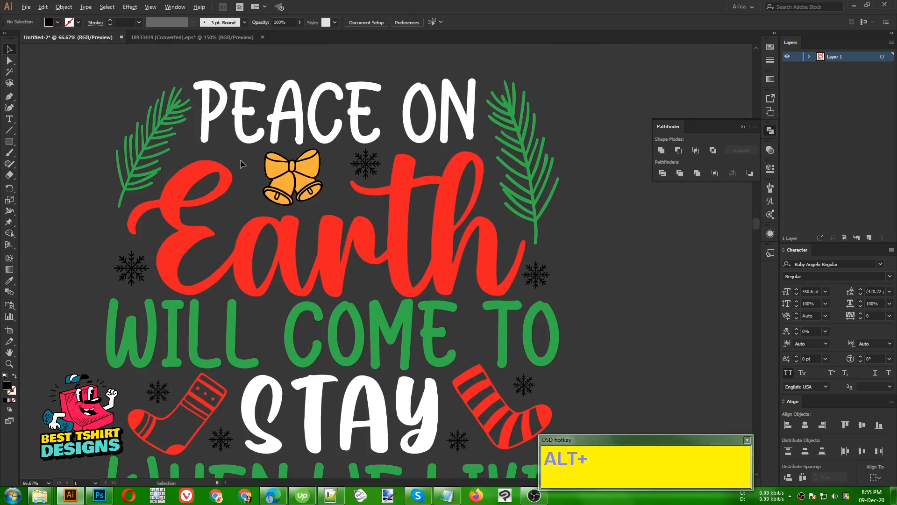
scroll(241, 163, "down", 1)
left_click(539, 238)
scroll(395, 217, "down", 1)
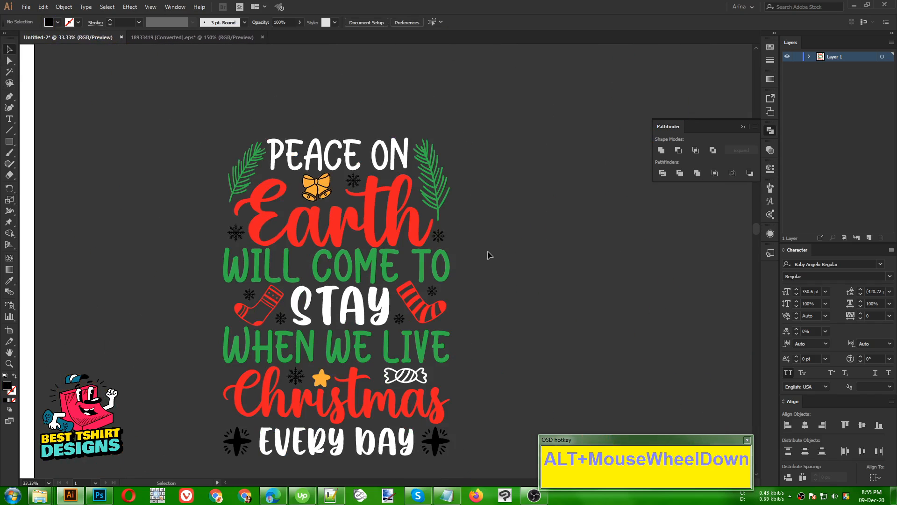
left_click(487, 255)
scroll(326, 213, "down", 2)
left_click(522, 246)
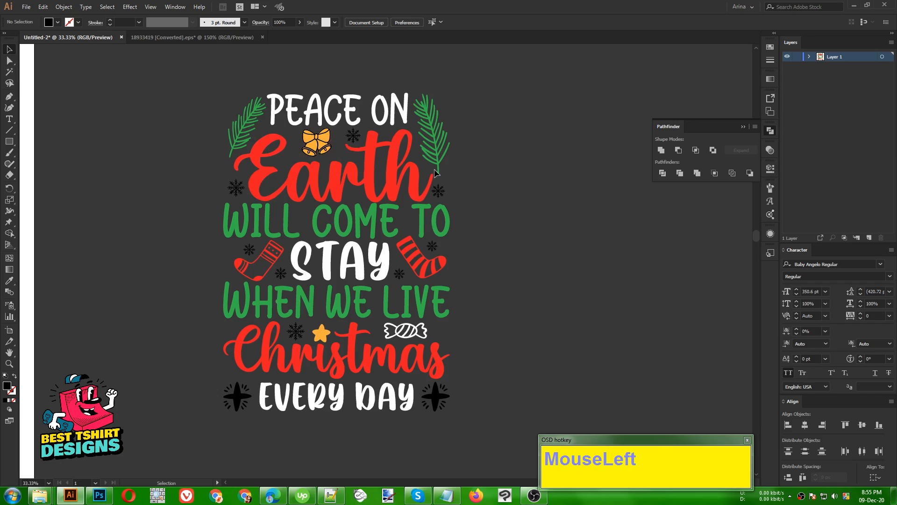
Step: Color the snowflake above "Earth" with the green sampled from the pine branch
mouse_move(355, 136)
left_mouse_down()
mouse_move(243, 198)
mouse_move(350, 138)
mouse_move(345, 132)
mouse_move(357, 139)
left_mouse_up()
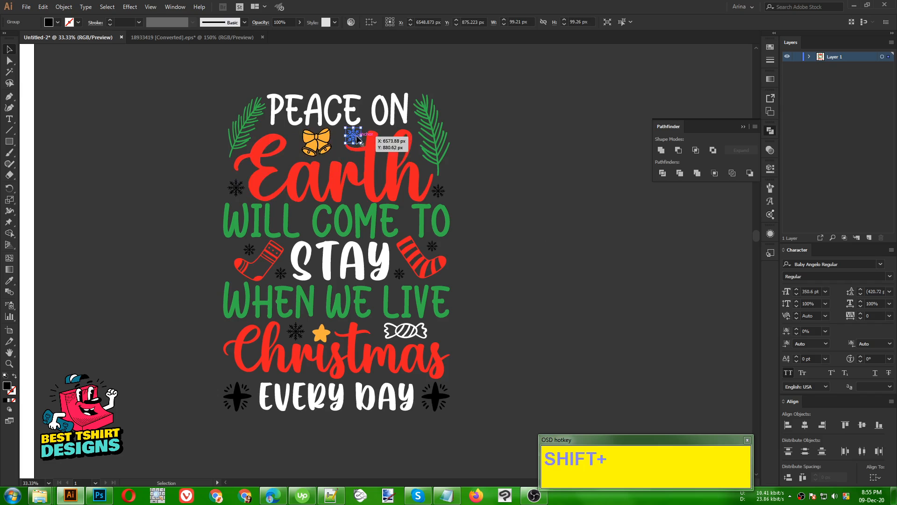
key("i")
left_click(425, 125)
key("v")
left_click(481, 178)
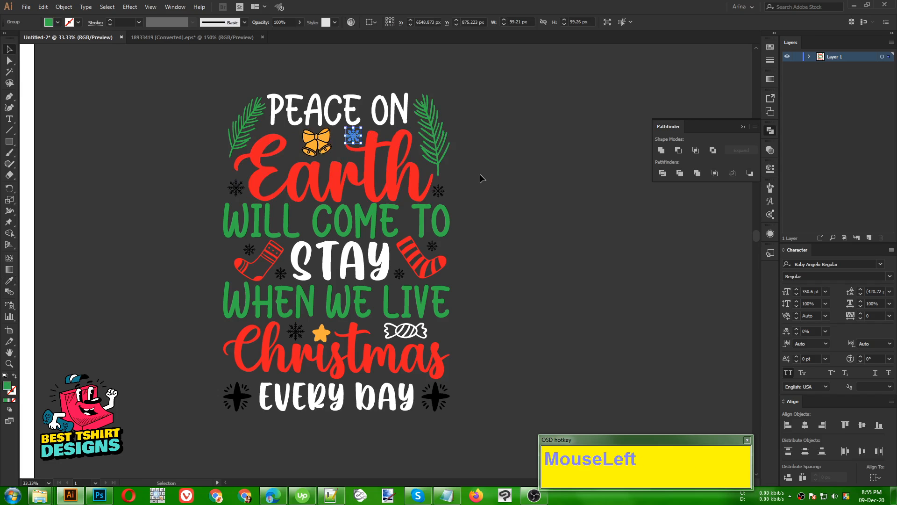
Step: Color the snowflake at the end of "Earth" and the one above the striped stocking with the white of "STAY"
left_click(438, 191)
key("i")
left_click(374, 256)
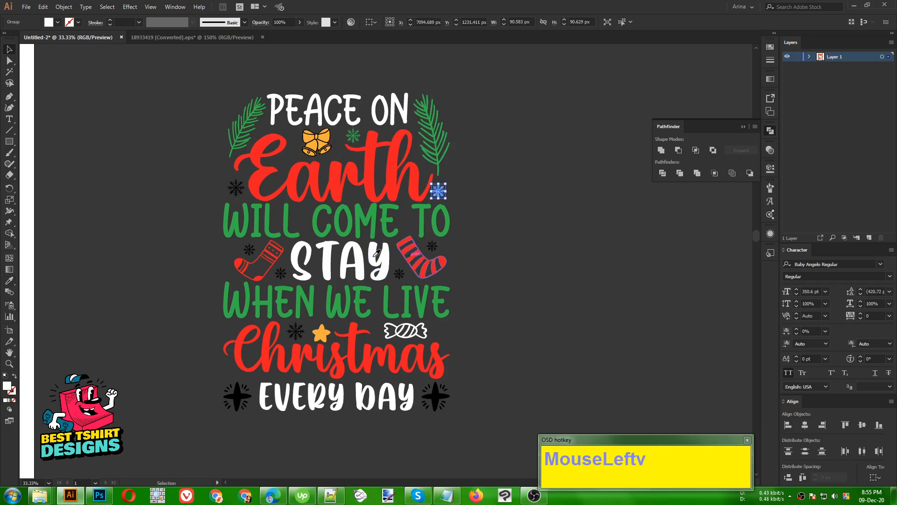
left_click(462, 251)
left_click(432, 246)
key("i")
left_click(387, 256)
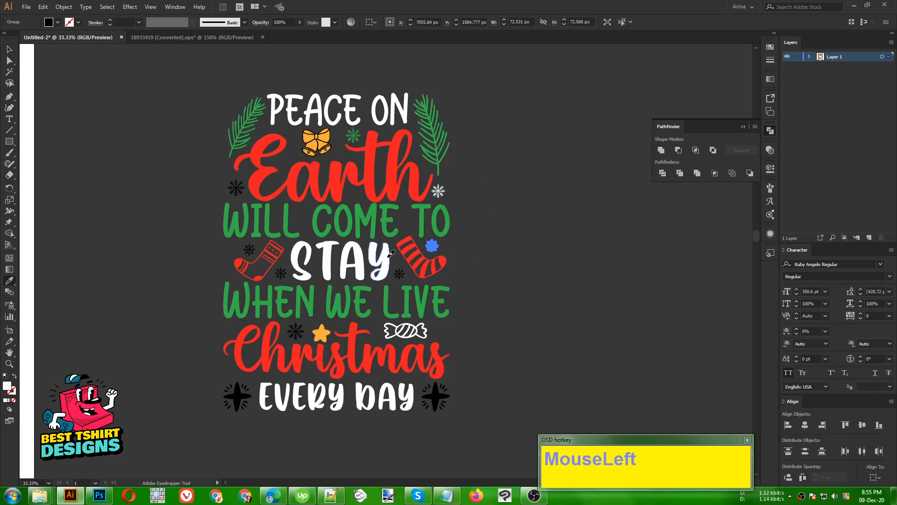
key("v")
Step: Color the two small snowflakes flanking "STAY" at its baseline with the green sampled from the lettering
left_click(399, 273)
key("i")
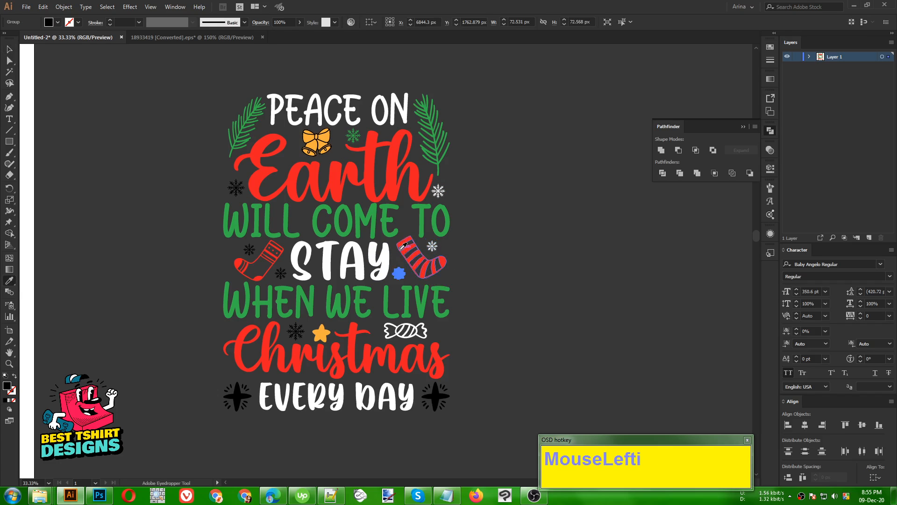
key("v")
left_click(507, 279)
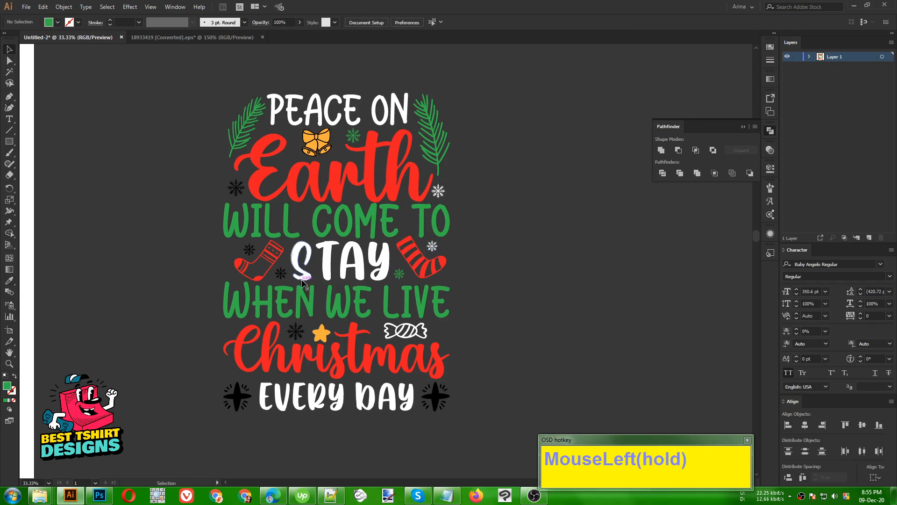
left_click(283, 274)
key("i")
left_click(297, 231)
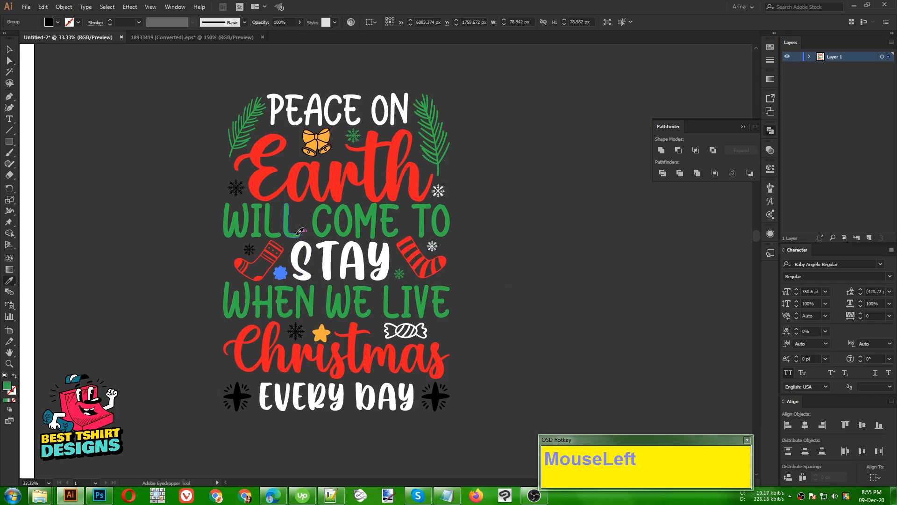
key("v")
Step: Color the snowflake above the dotted stocking and the one above "Christmas" with the white sampled from "STAY"
left_click(249, 249)
key("i")
left_click(291, 254)
key("v")
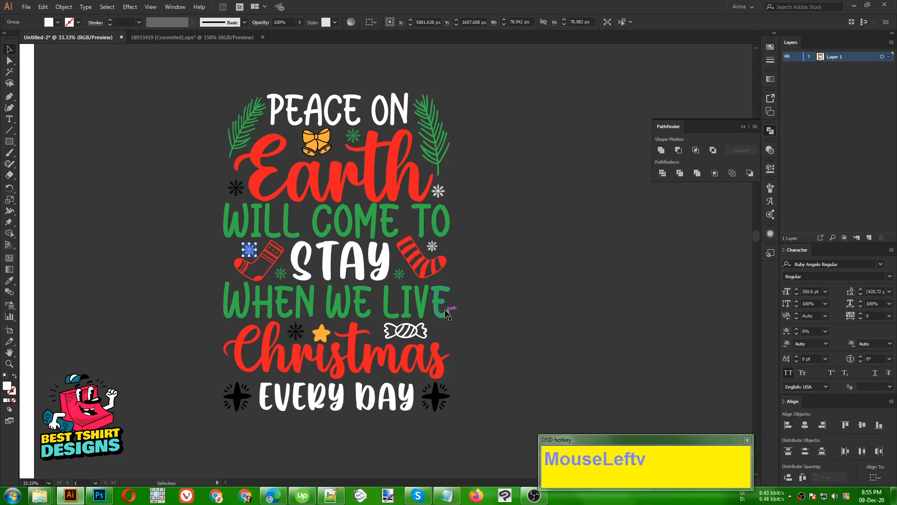
left_click(447, 310)
left_click(498, 328)
left_click(295, 330)
key("i")
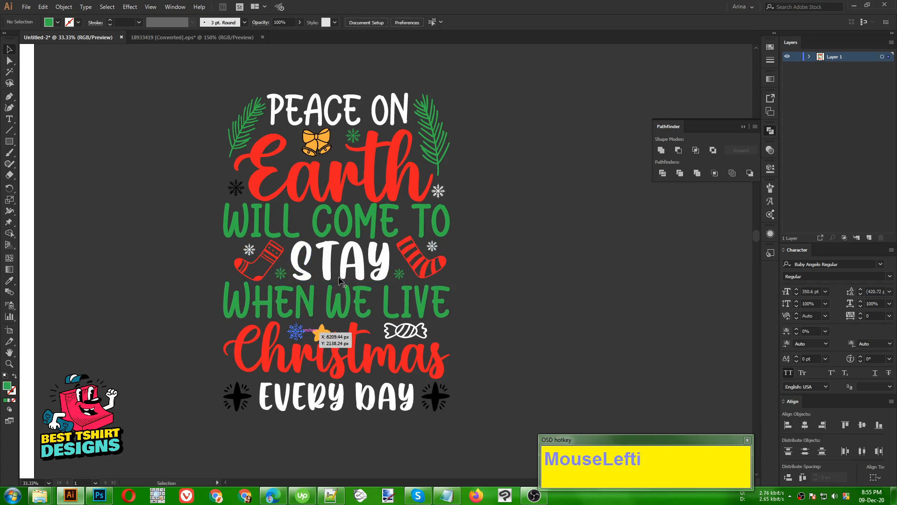
left_click(330, 262)
key("v")
Step: Color both sparkles beside "EVERY DAY" with the light orange sampled from the star above "Christmas"
left_click(435, 396)
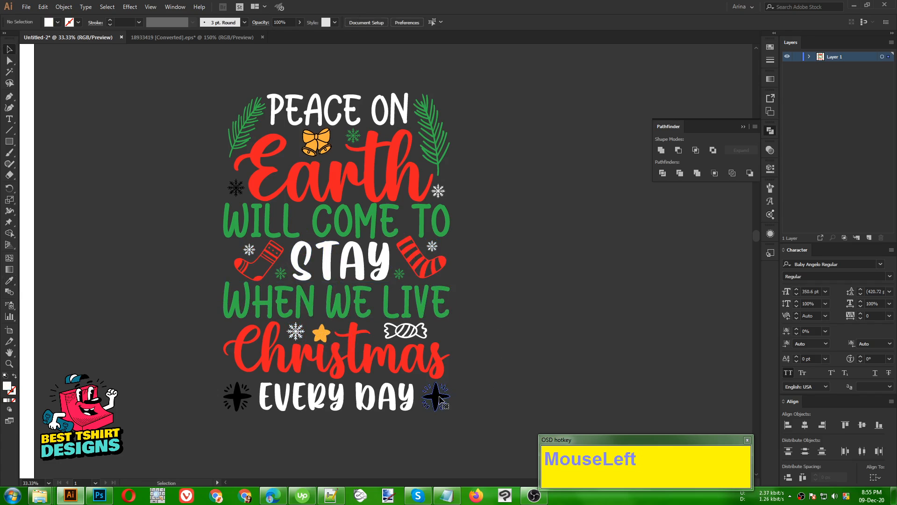
key("i")
left_click(322, 335)
key("v")
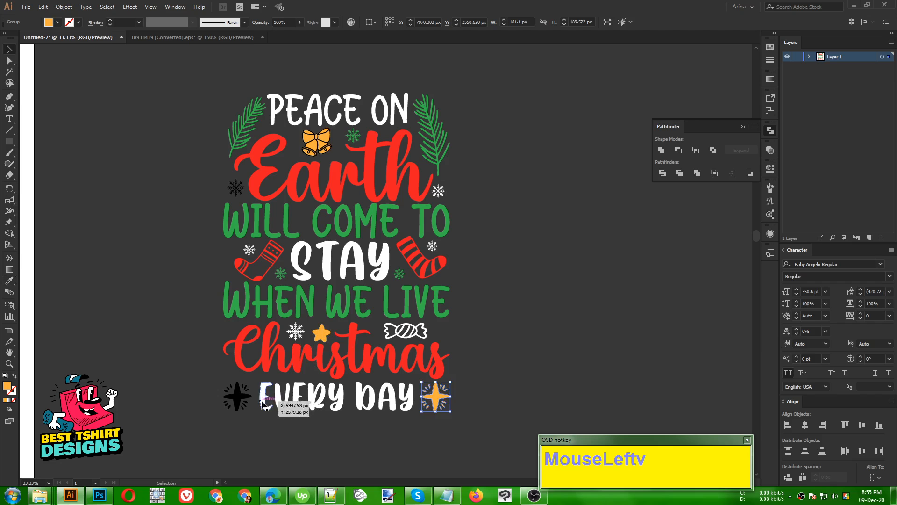
left_click(243, 400)
key("i")
left_click(321, 334)
key("v")
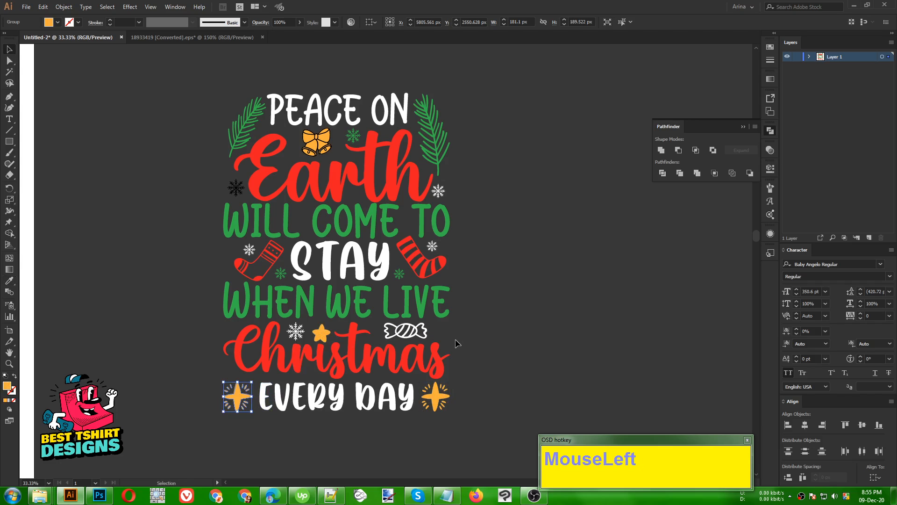
left_click(456, 343)
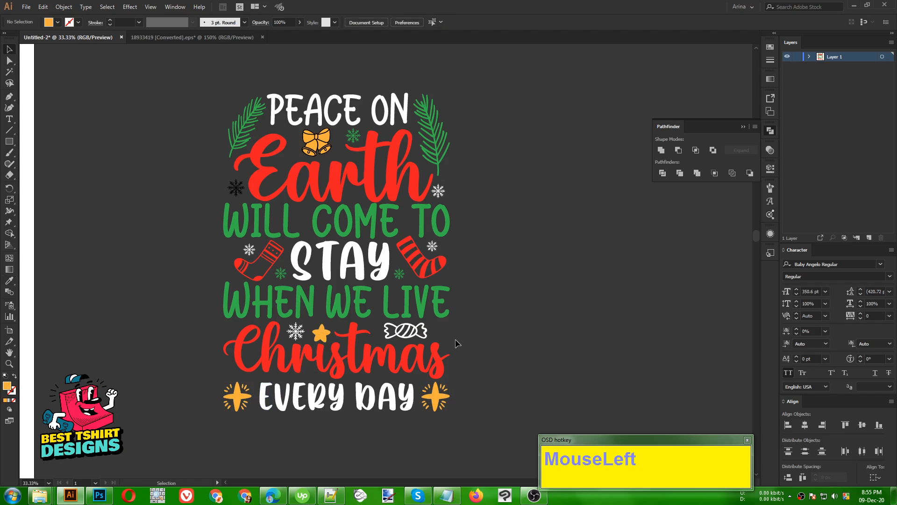
Step: Color the snowflake in front of "Earth" with the white sampled from "STAY"
left_click(236, 187)
key("i")
left_click(326, 253)
key("v")
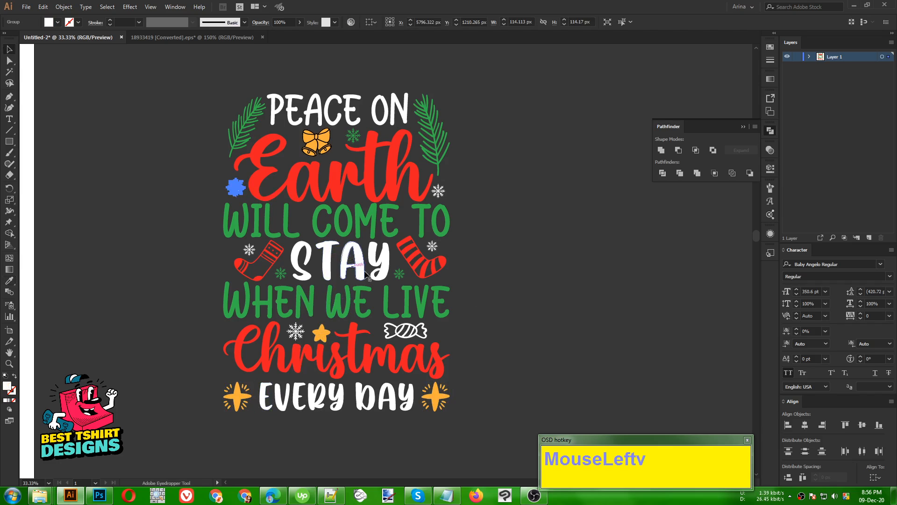
left_click(510, 304)
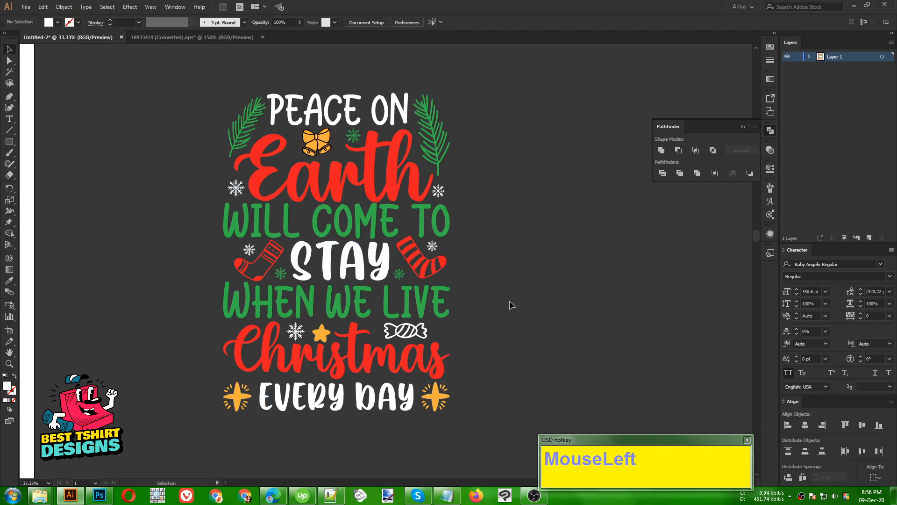
Step: Copy the white snowflake above the striped stocking into the gap between "WILL" and "COME" and beside the bells, scaling the latter down
key("alt")
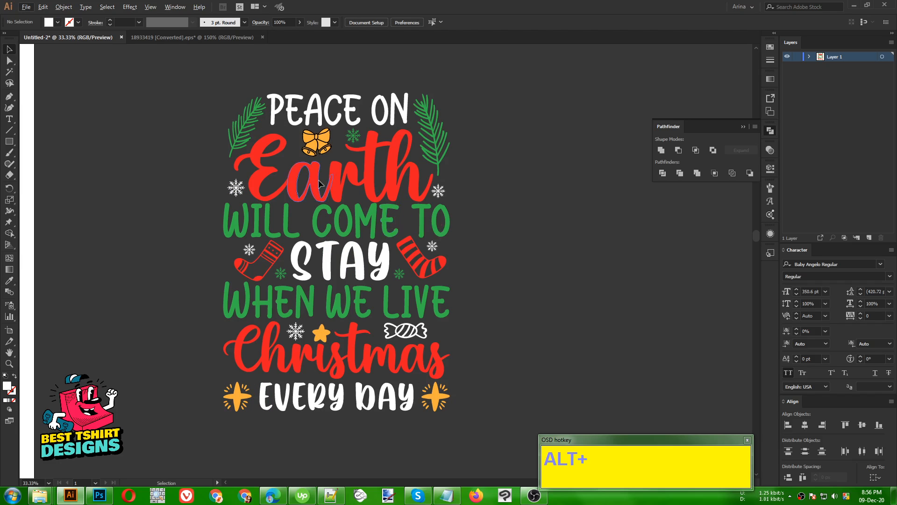
scroll(395, 214, "up", 2)
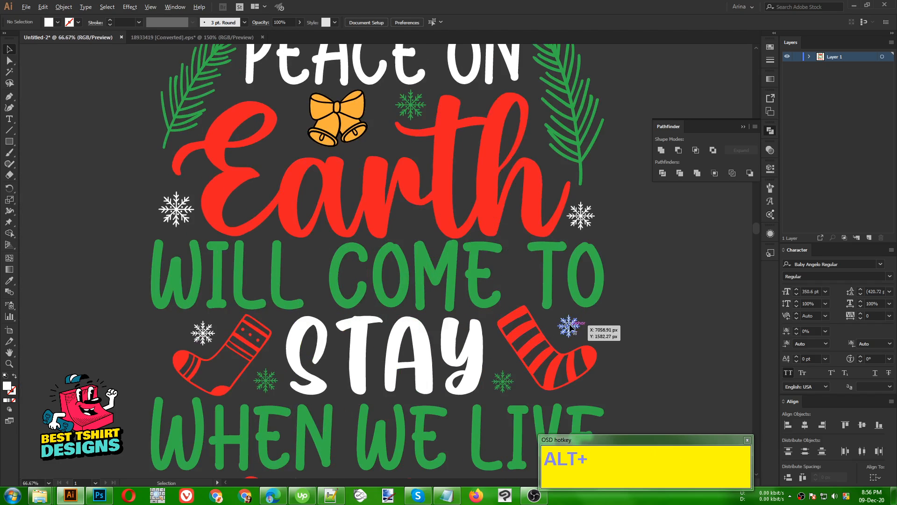
left_click_drag(576, 321, 296, 142)
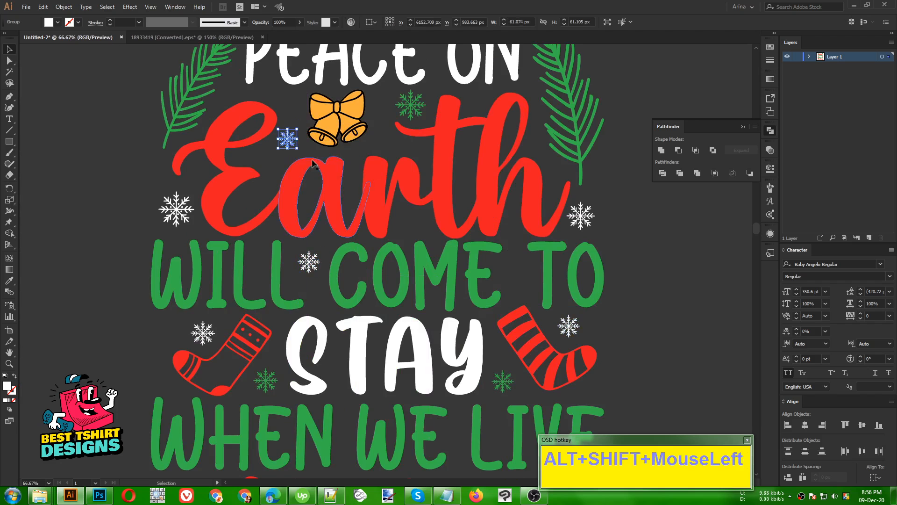
scroll(296, 141, "down", 1)
left_click(562, 248)
scroll(271, 211, "down", 1)
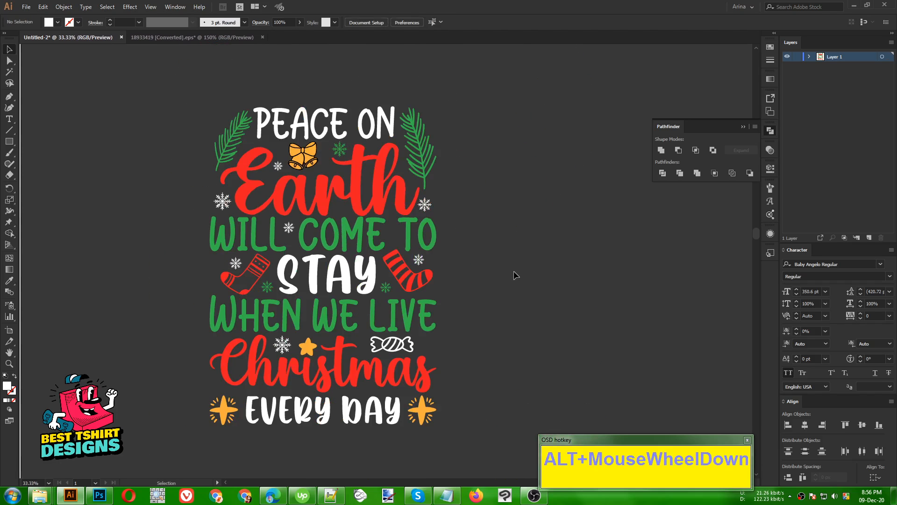
left_click(517, 277)
scroll(467, 273, "down", 1)
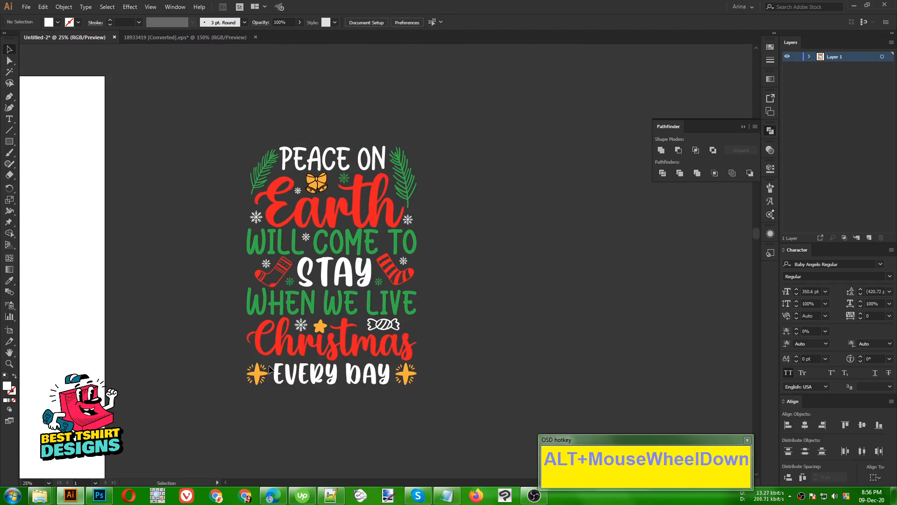
Step: Nudge the sparkle before "EVERY DAY" slightly right and up, closer to the text
left_click(258, 376)
key("Right")
key("Right")
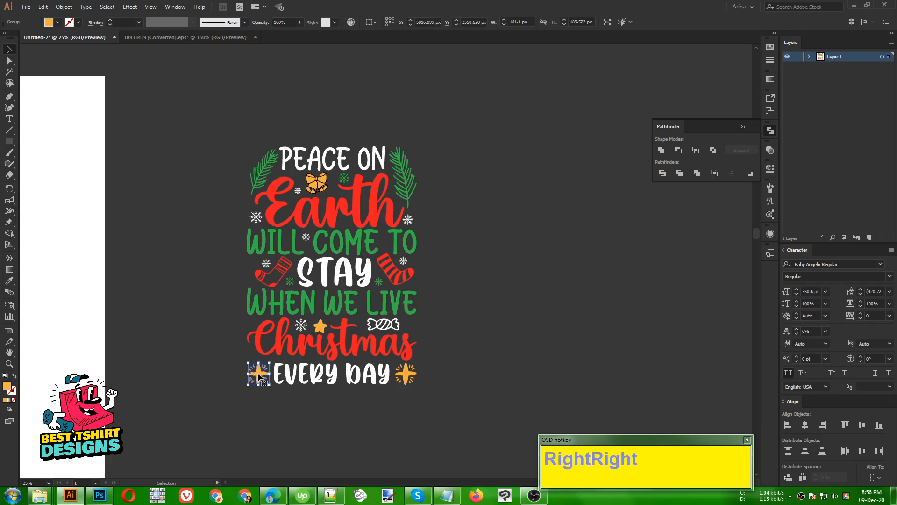
key("Up")
key("Up")
key("Right")
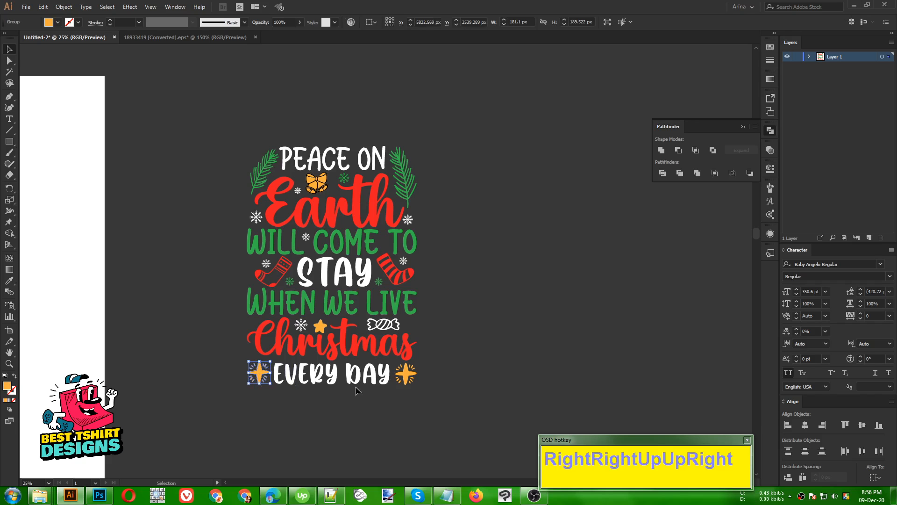
Step: Nudge the sparkle after "EVERY DAY" slightly left, closer to the text, and fine-tune its height
left_click(401, 370)
key("Left")
key("Left")
key("Up")
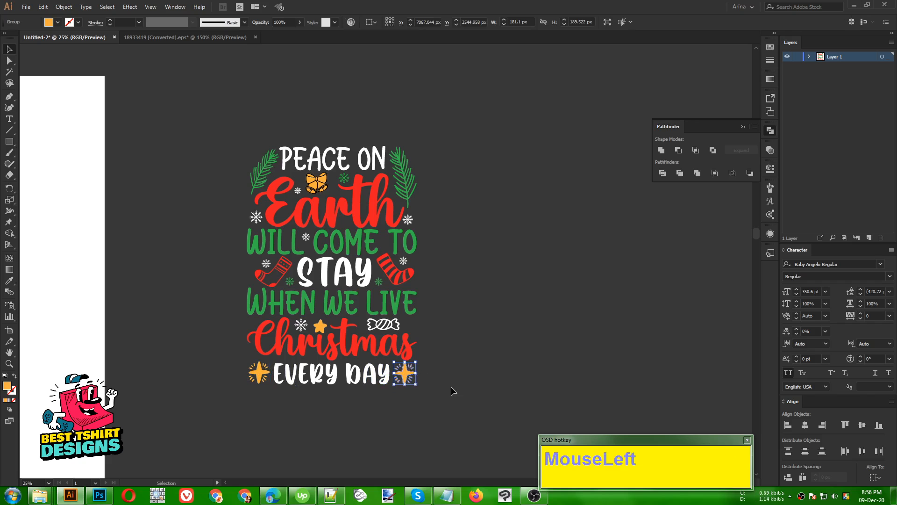
left_click(452, 388)
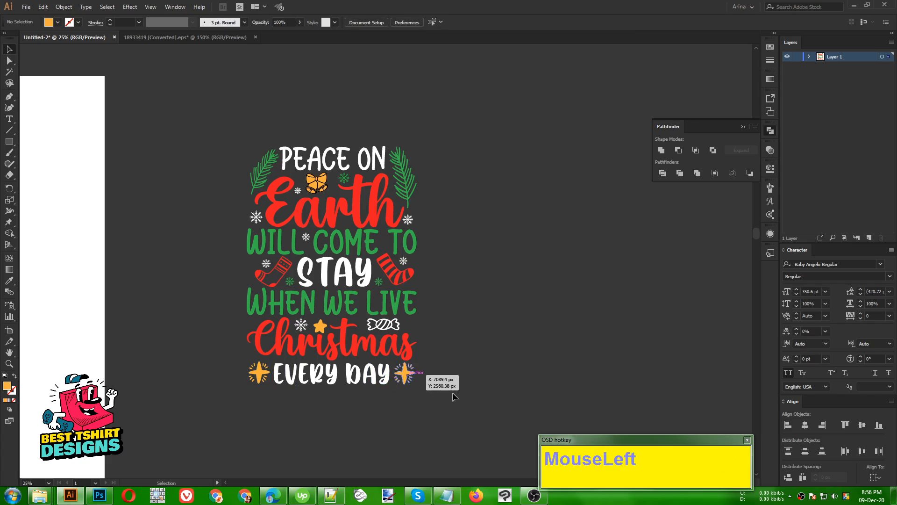
key("Down")
key("Left")
left_click(477, 373)
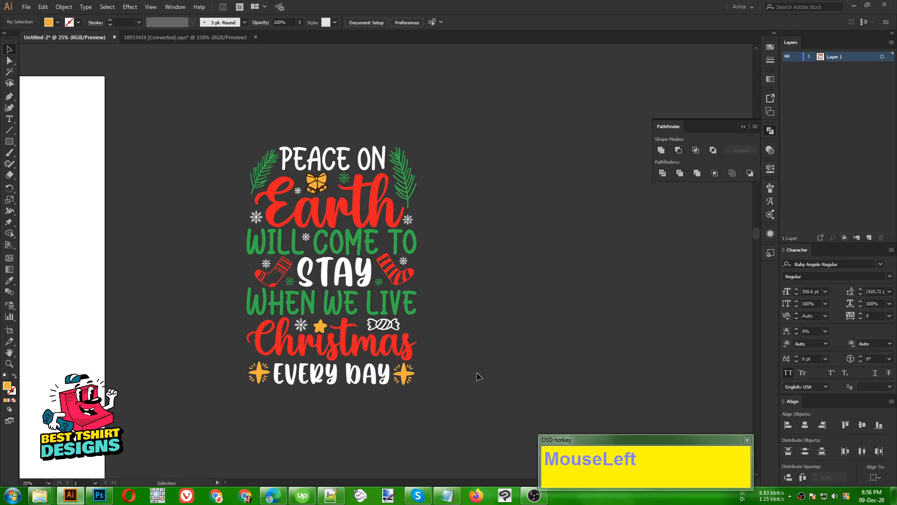
Step: Select the entire quote design and move it a short distance left toward the artboard
left_click_drag(202, 121, 450, 421)
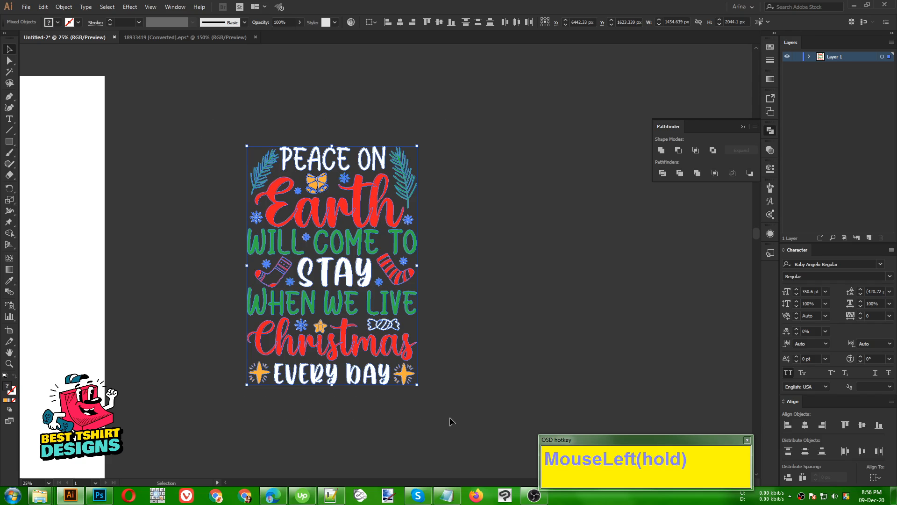
left_click(483, 360)
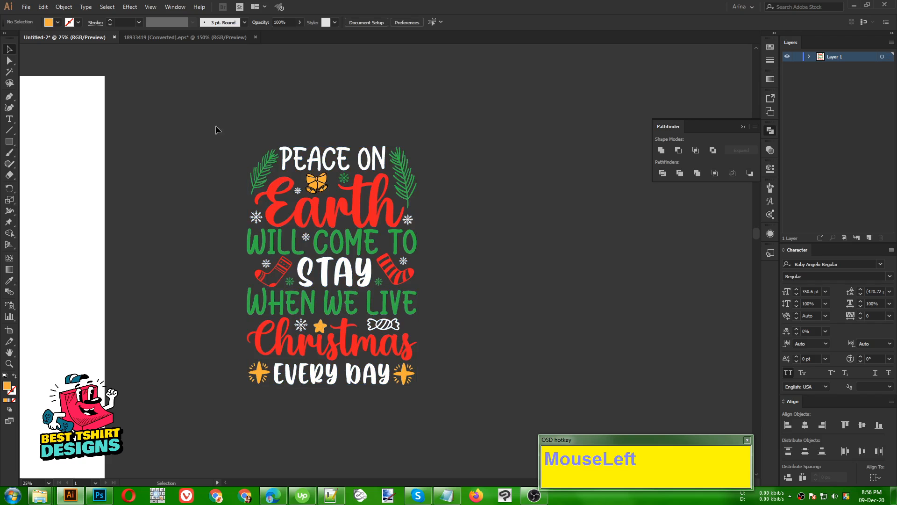
left_click_drag(210, 120, 477, 414)
scroll(349, 272, "up", 1)
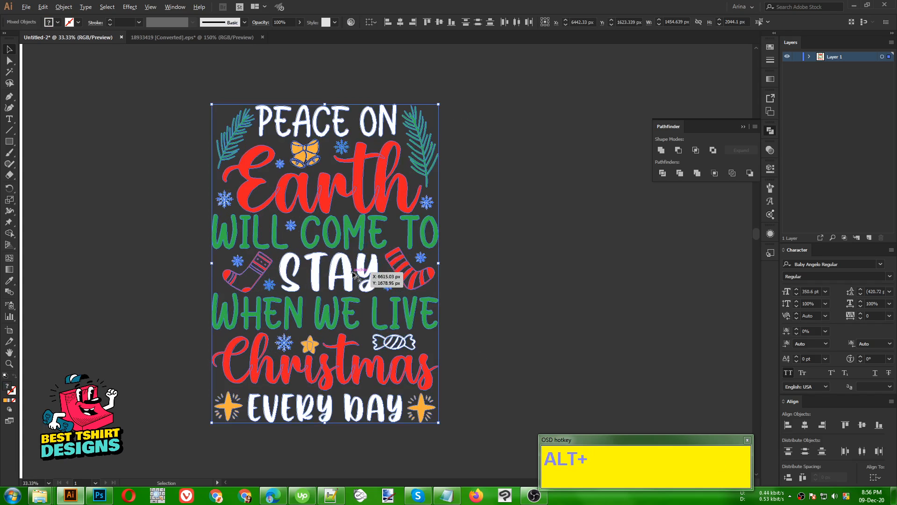
scroll(352, 273, "up", 1)
scroll(327, 273, "down", 1)
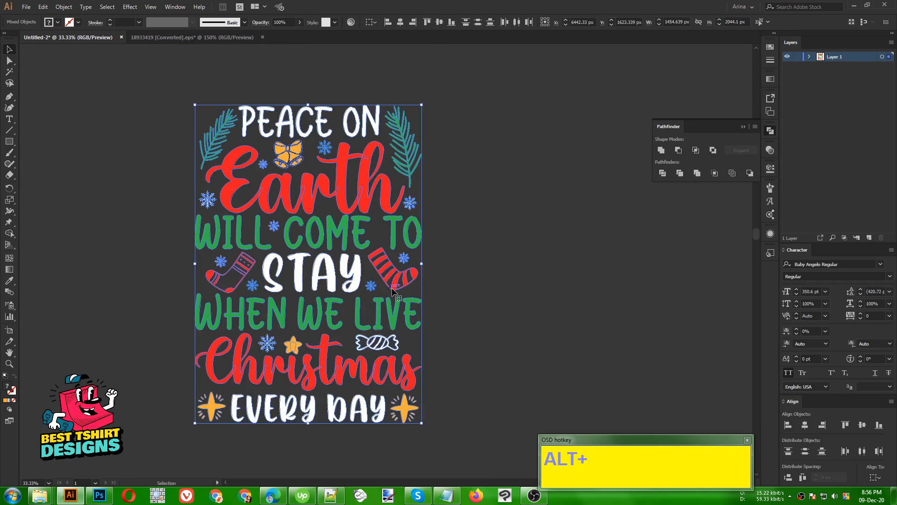
left_click_drag(379, 286, 338, 291)
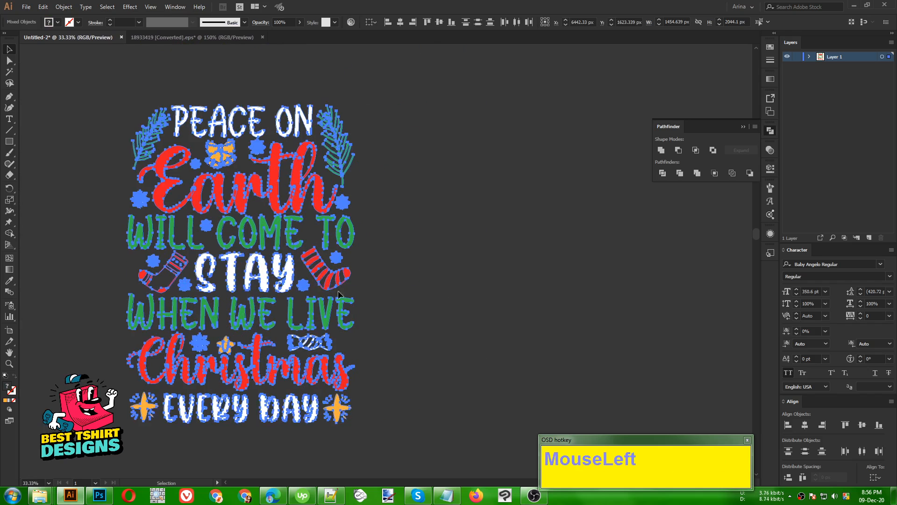
left_click(422, 309)
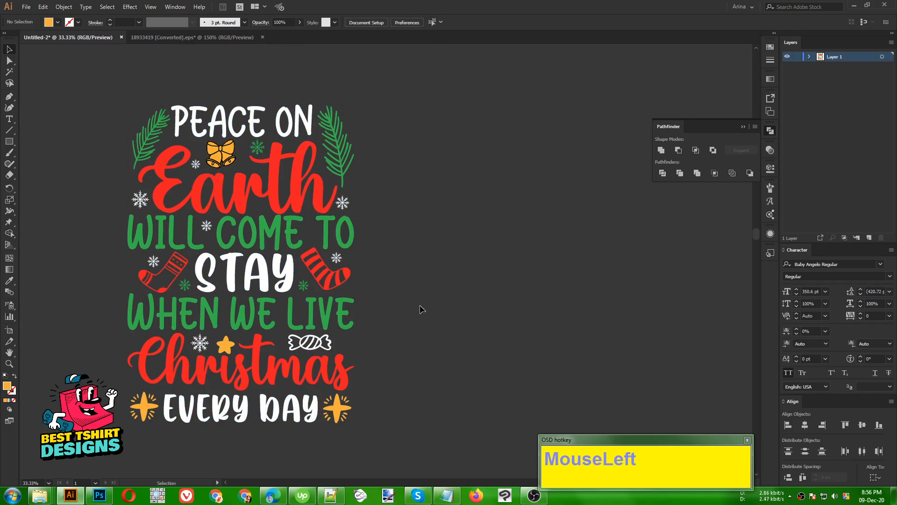